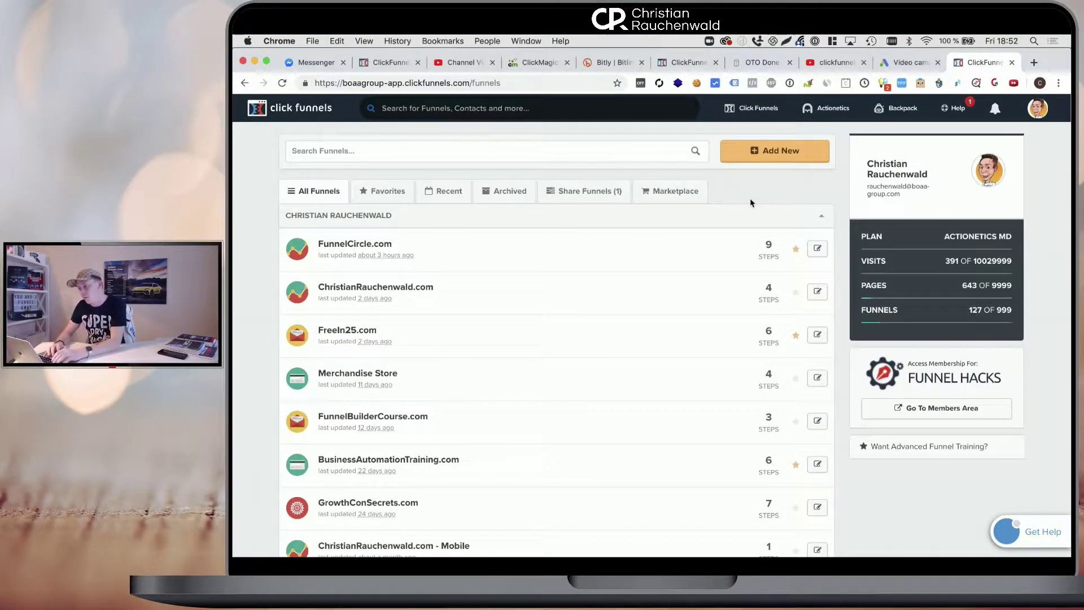
# Build a Collect Emails funnel named 'Mobile Page Editor' with the group tag Demo
pyautogui.click(772, 151)
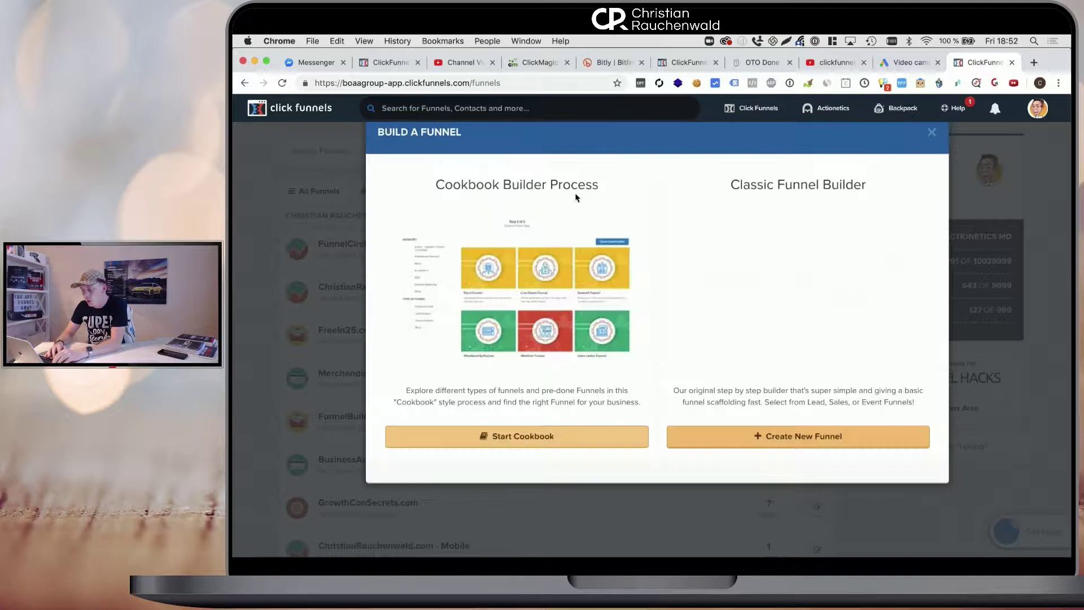
pyautogui.click(783, 440)
pyautogui.click(479, 294)
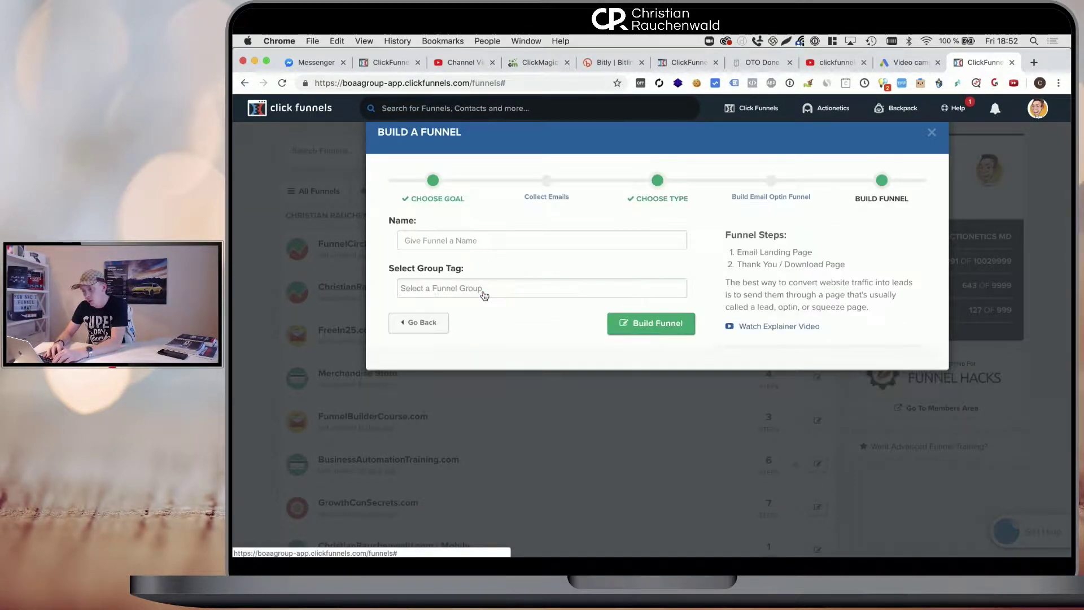
pyautogui.click(502, 244)
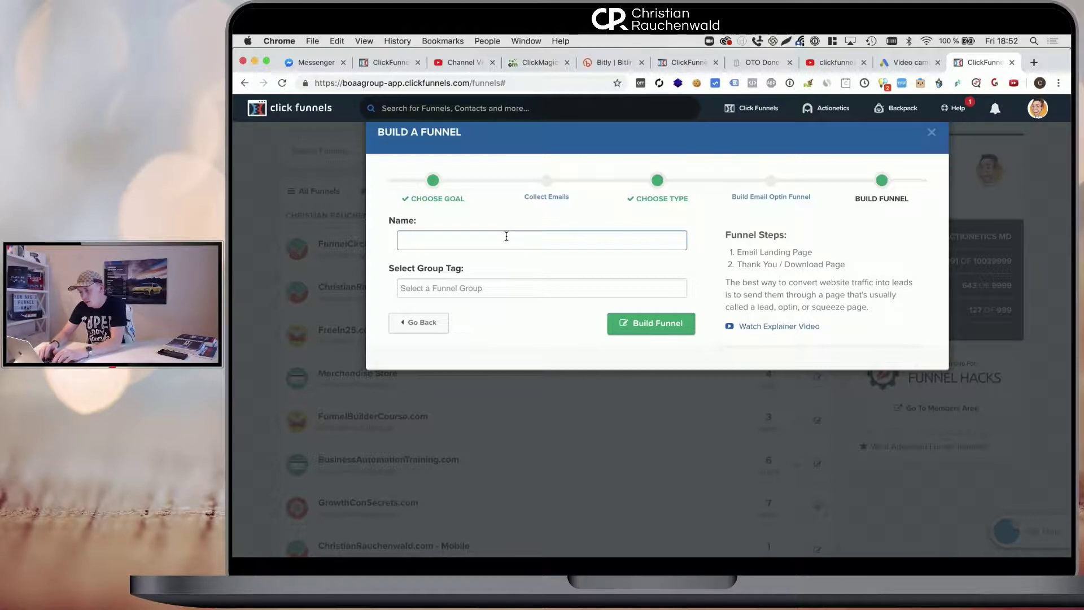
pyautogui.click(456, 288)
pyautogui.write('Demo')
pyautogui.click(418, 310)
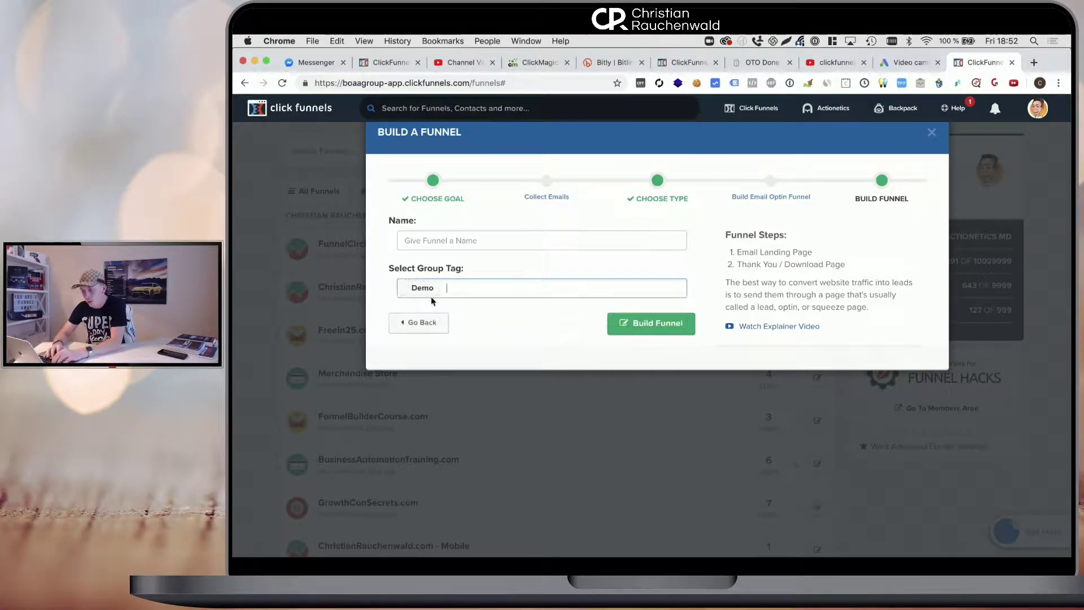
pyautogui.click(451, 243)
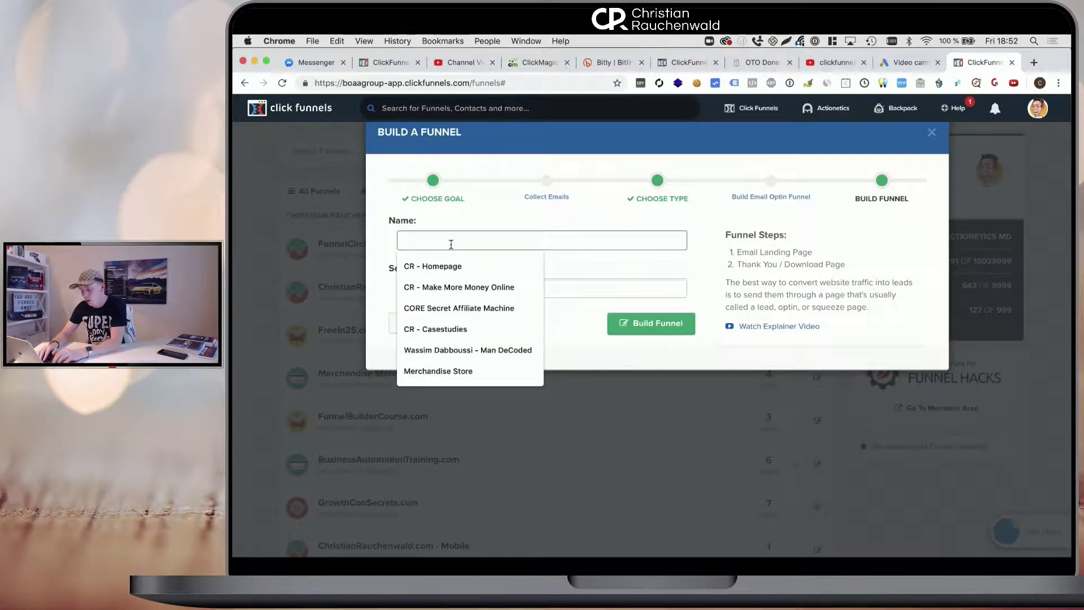
pyautogui.write('Mobile Page Editor')
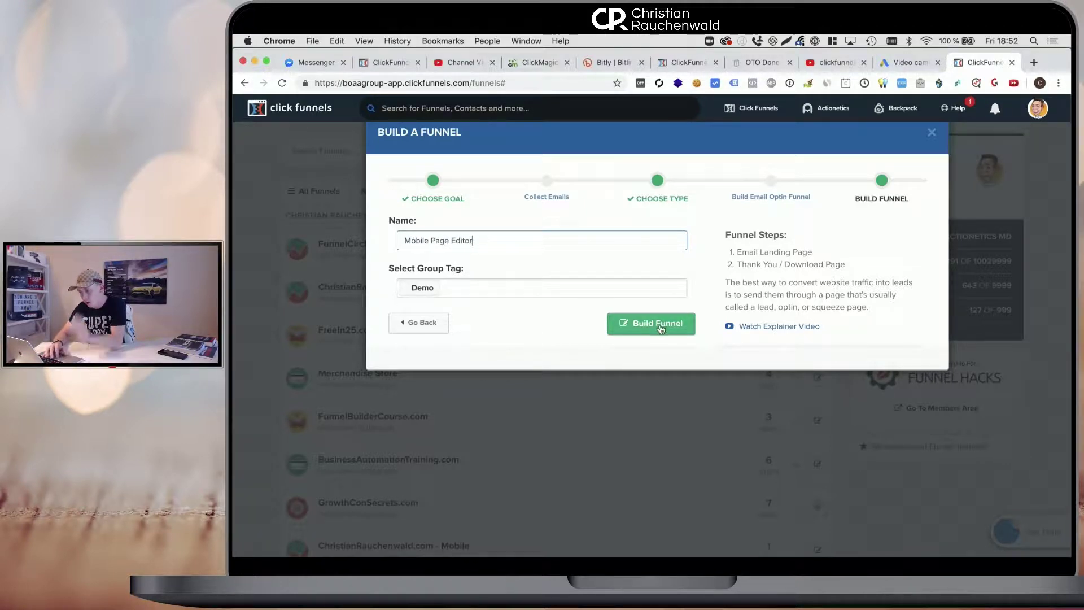
pyautogui.click(661, 329)
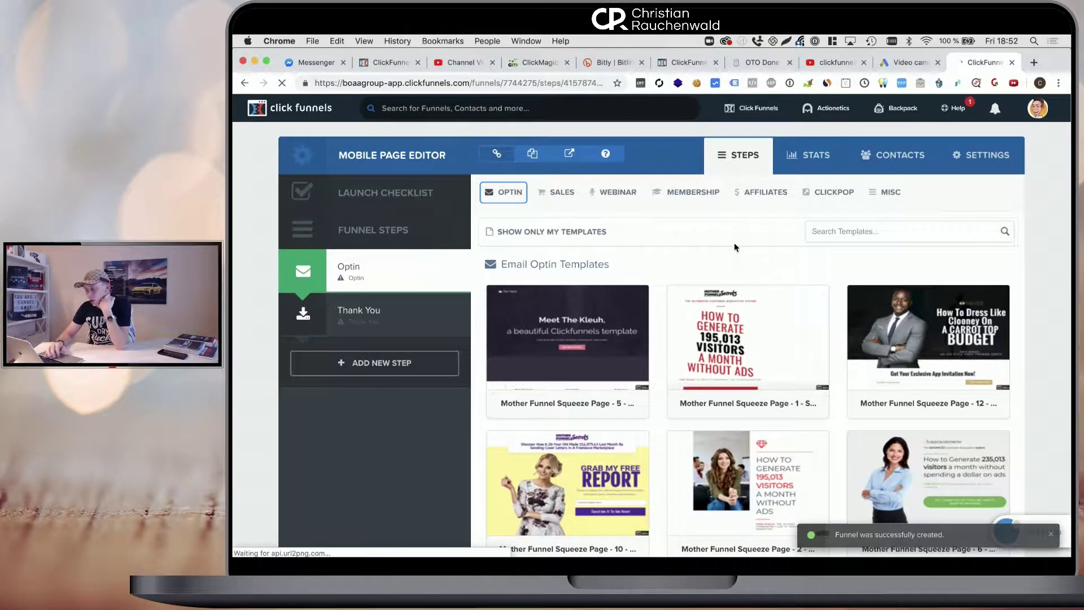
# Use the Optin Blank Start template for the Optin step's page
pyautogui.scroll(-15, 733, 247)
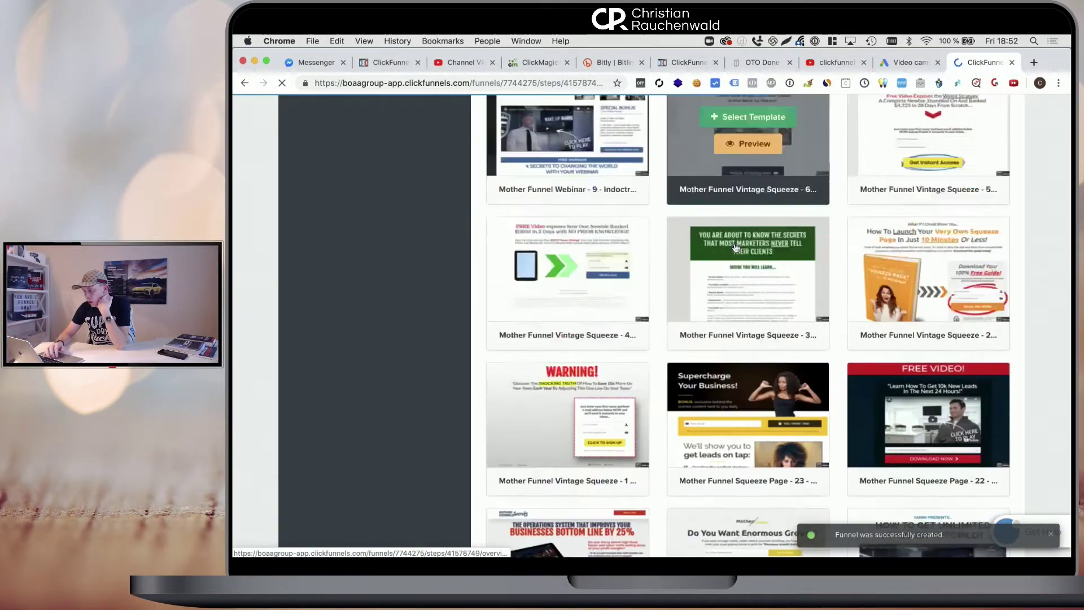
pyautogui.scroll(-15, 736, 248)
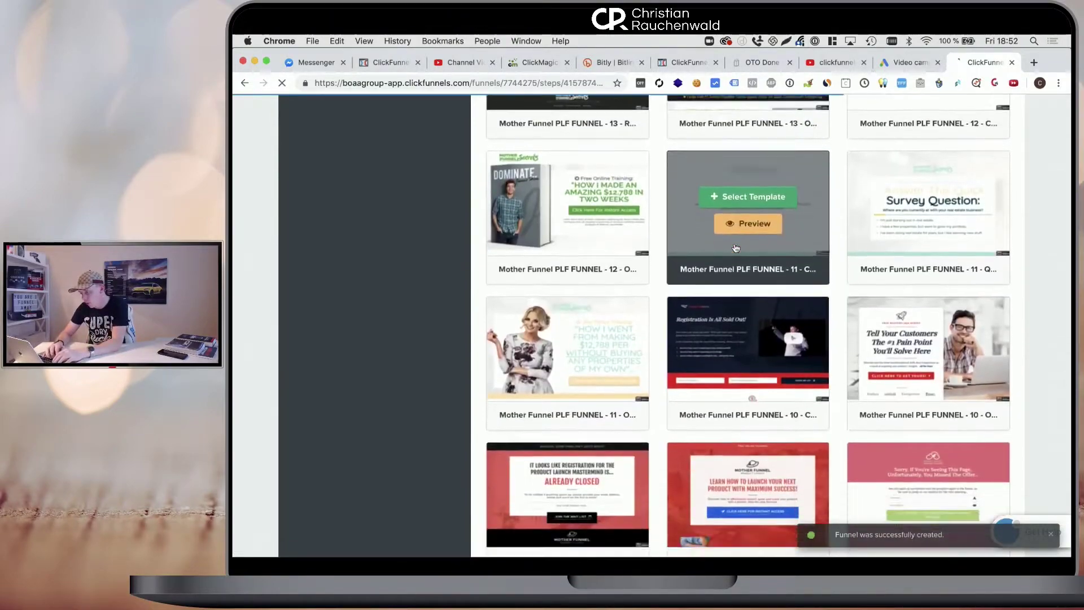
pyautogui.scroll(-15, 735, 247)
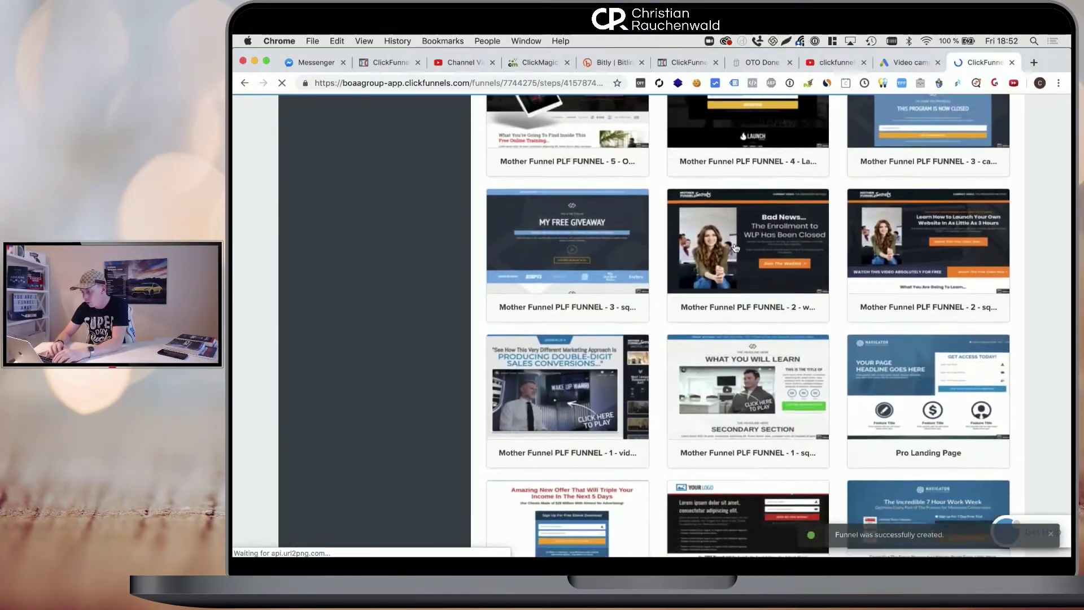
pyautogui.scroll(-15, 735, 247)
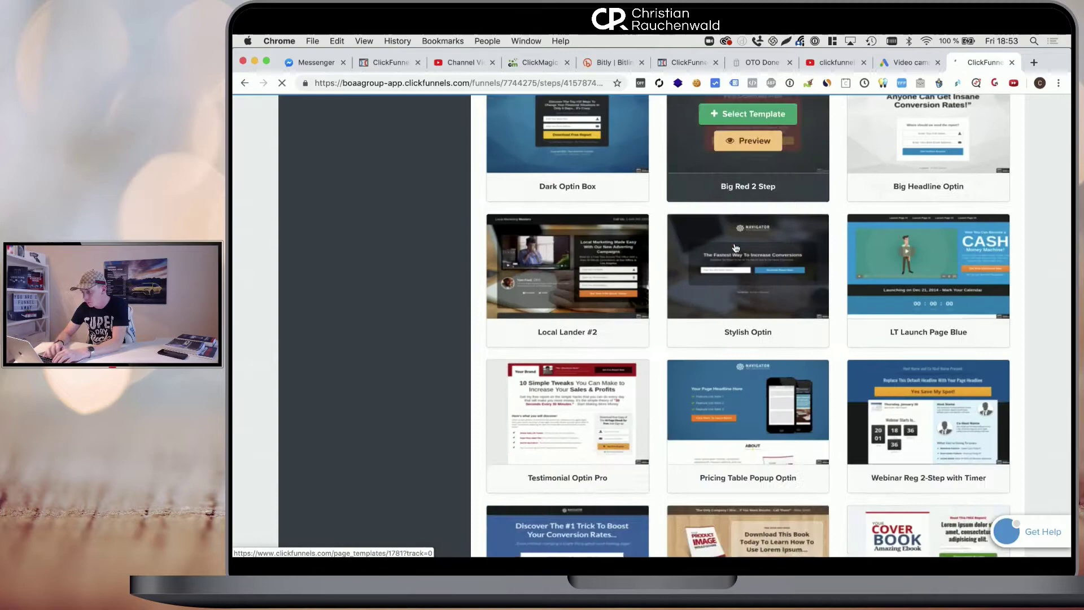
pyautogui.scroll(-15, 735, 248)
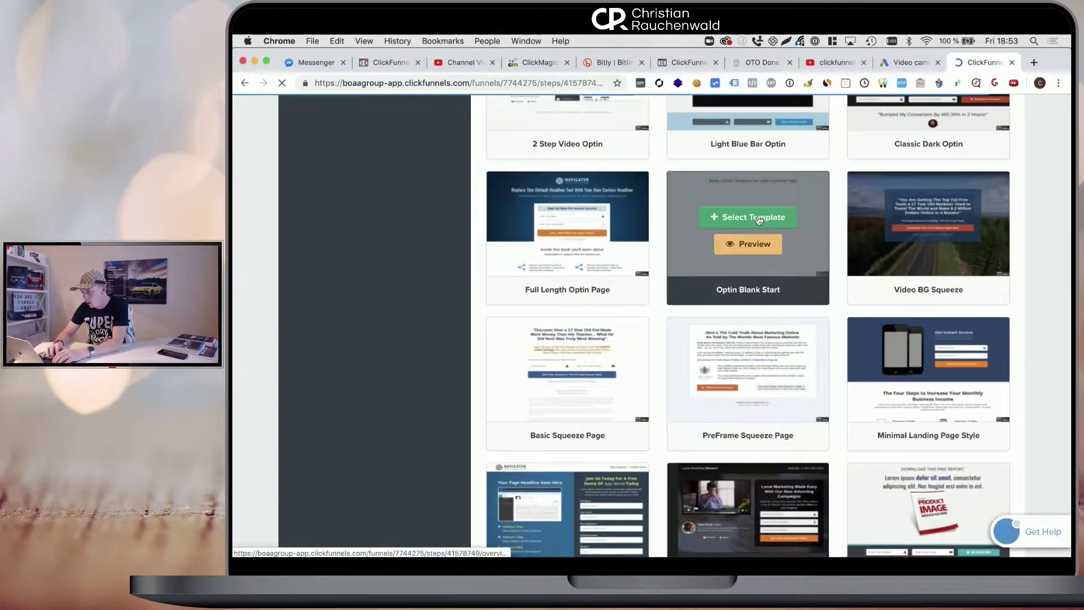
pyautogui.click(759, 219)
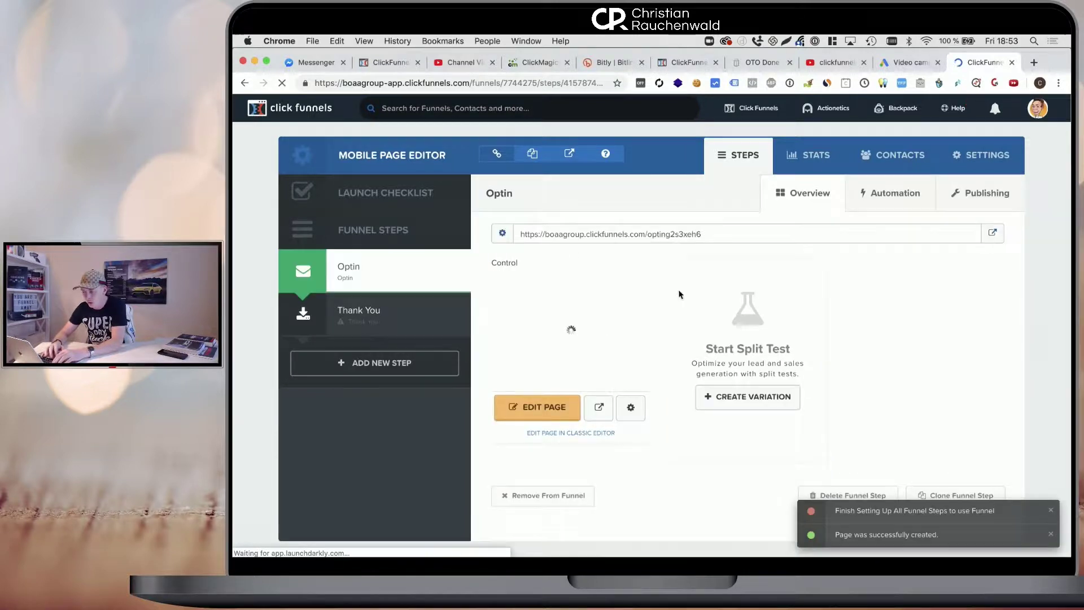
# Open the Optin step's page in the page editor with EDIT PAGE
pyautogui.click(541, 410)
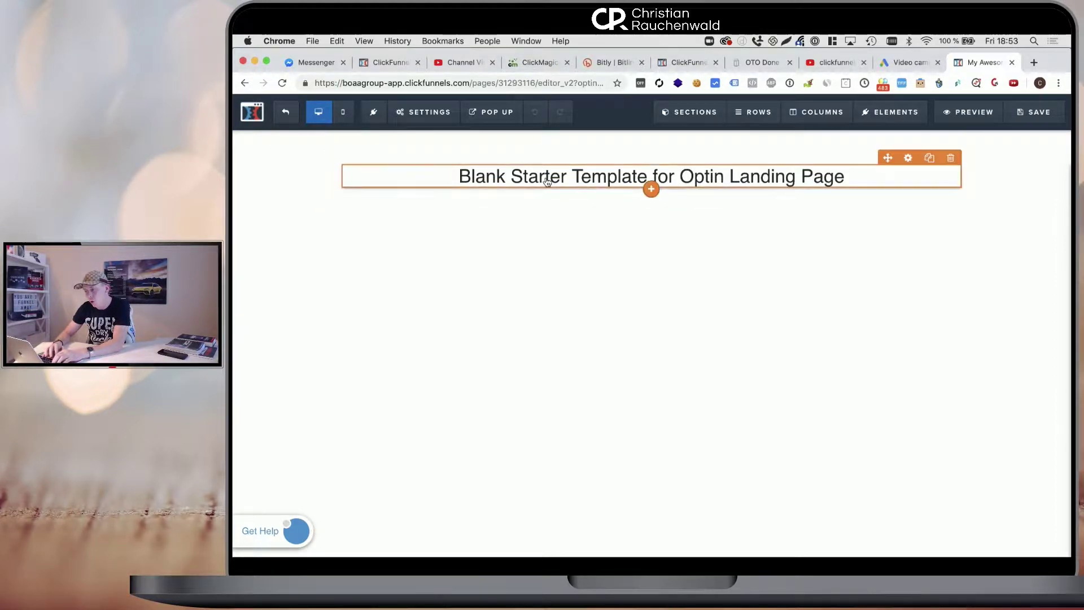
# Replace the starter heading with a large Headline and a Sub-Headline beneath it
pyautogui.click(950, 158)
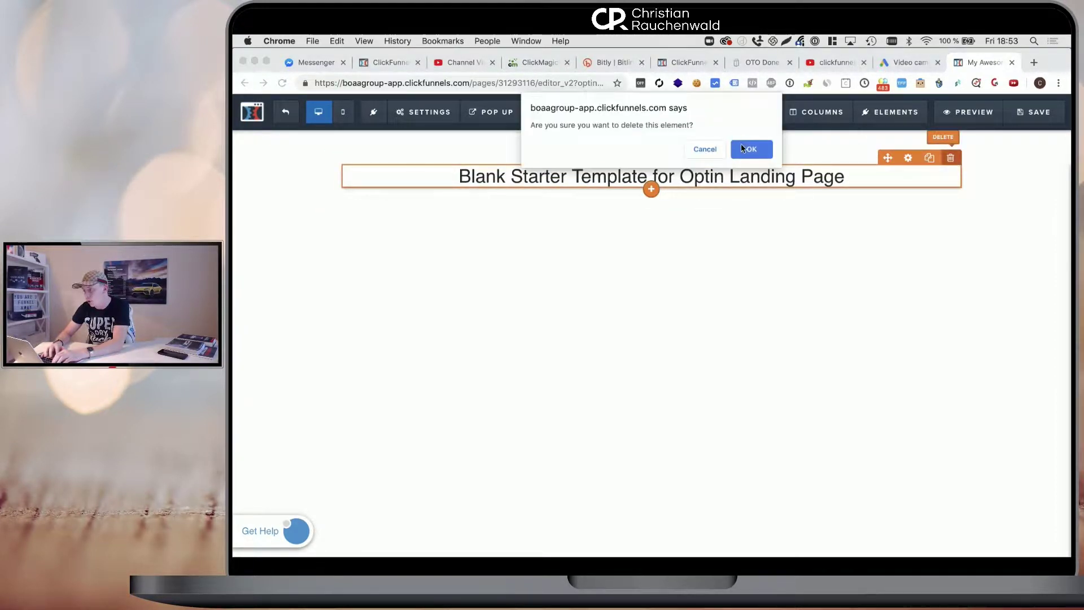
pyautogui.click(740, 144)
pyautogui.click(652, 163)
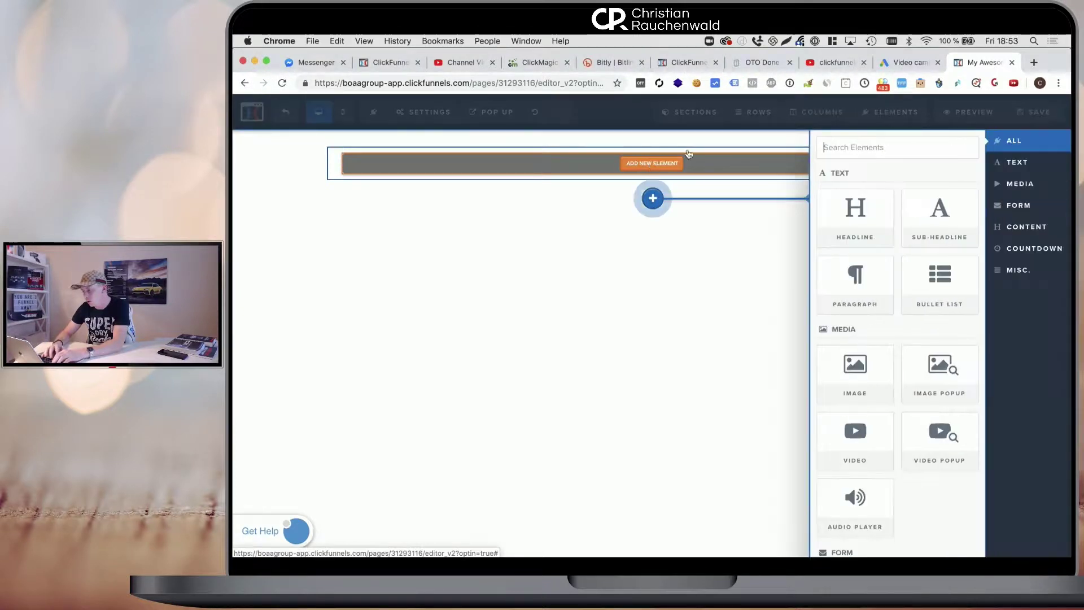
pyautogui.click(855, 213)
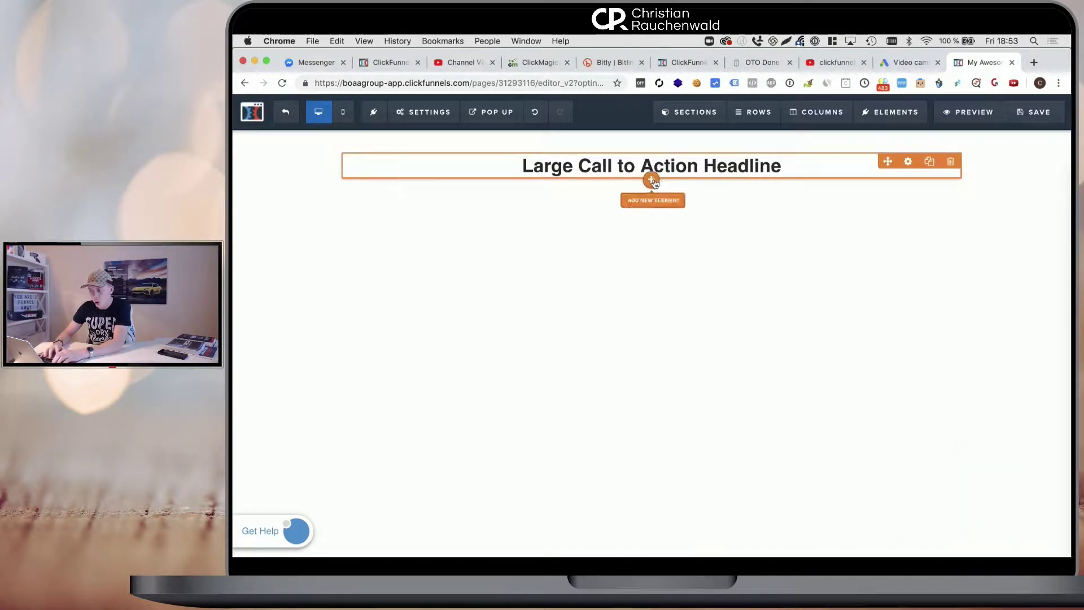
pyautogui.click(654, 198)
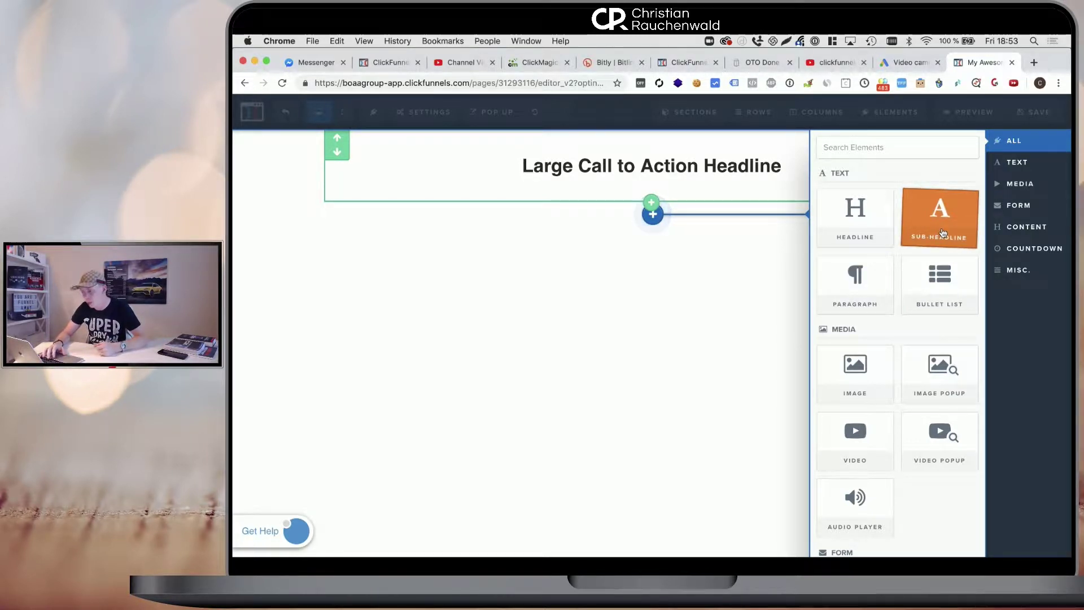
pyautogui.click(942, 233)
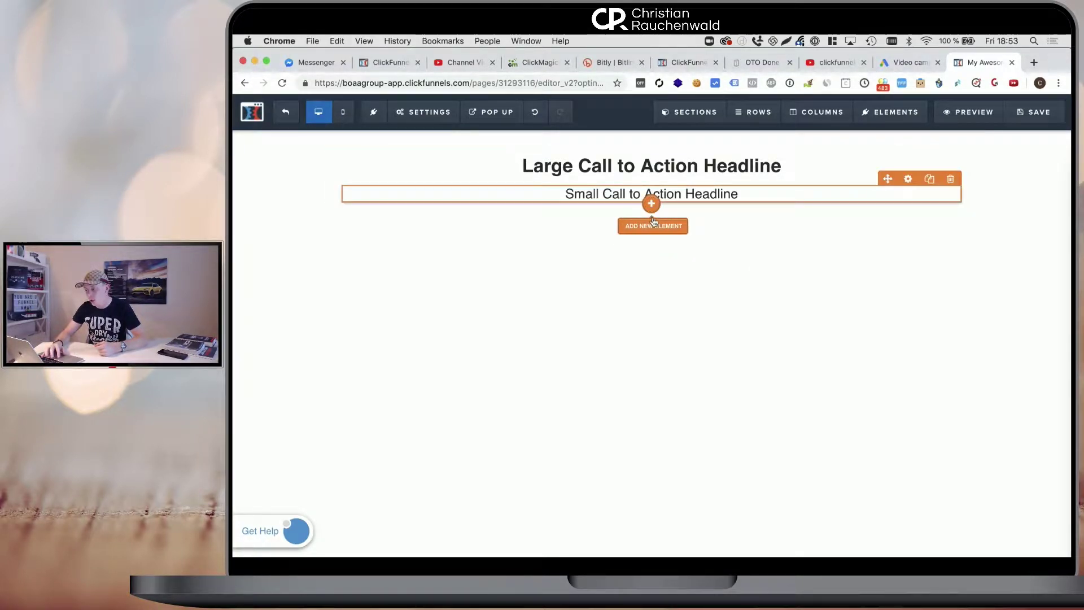
# Add a two-column row with a video on the left and a paragraph on the right
pyautogui.click(652, 225)
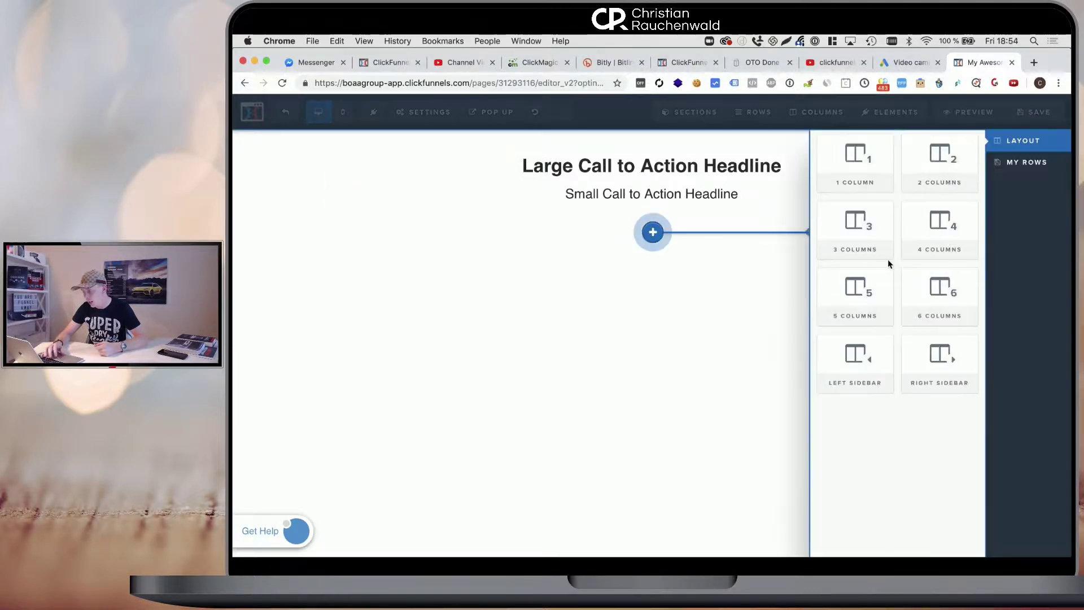
pyautogui.click(939, 165)
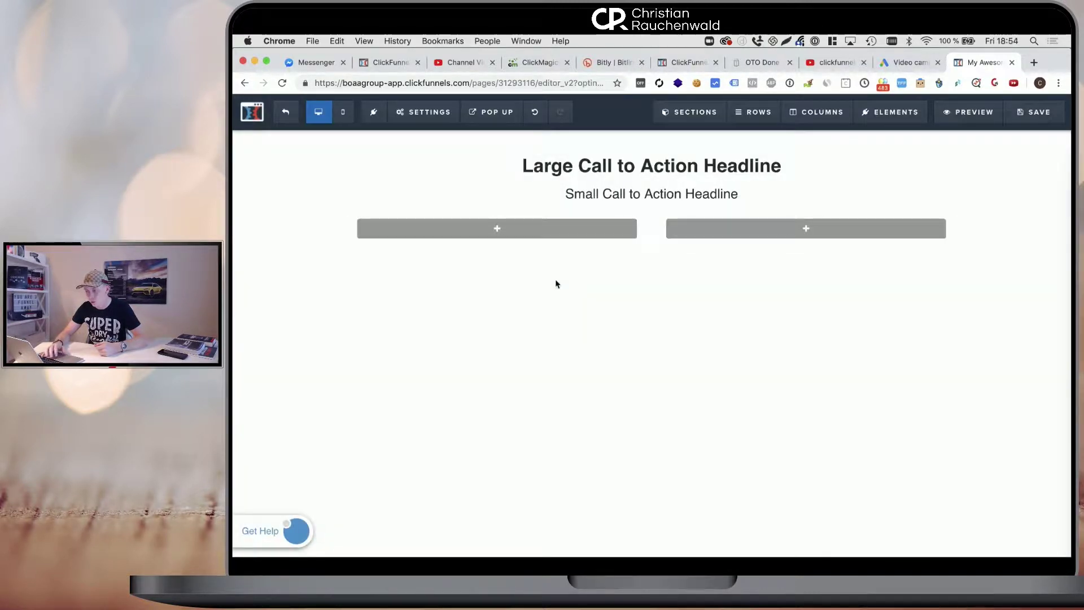
pyautogui.click(524, 228)
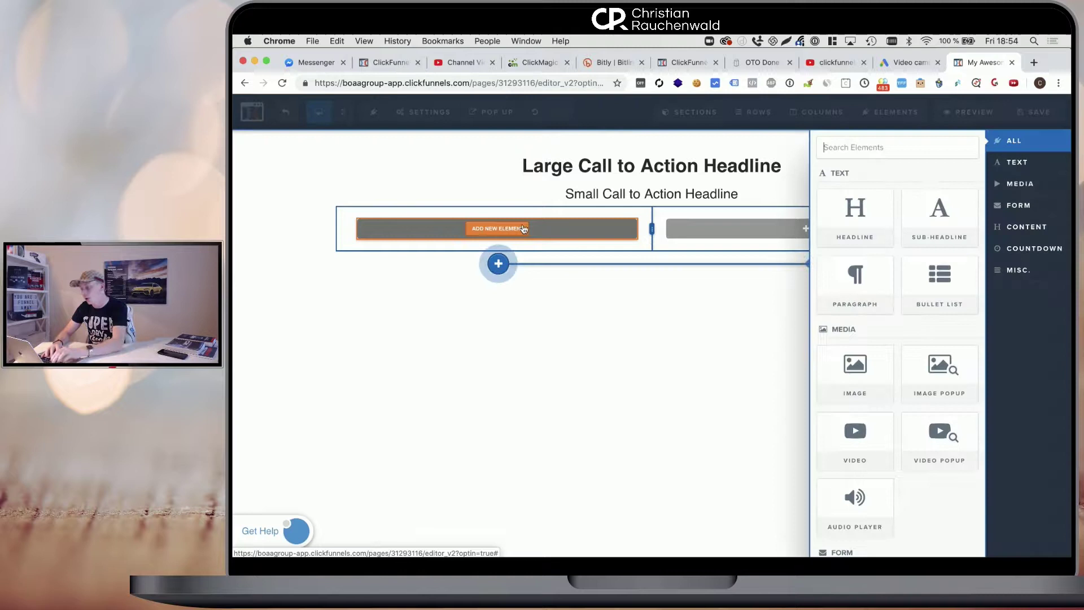
pyautogui.click(854, 440)
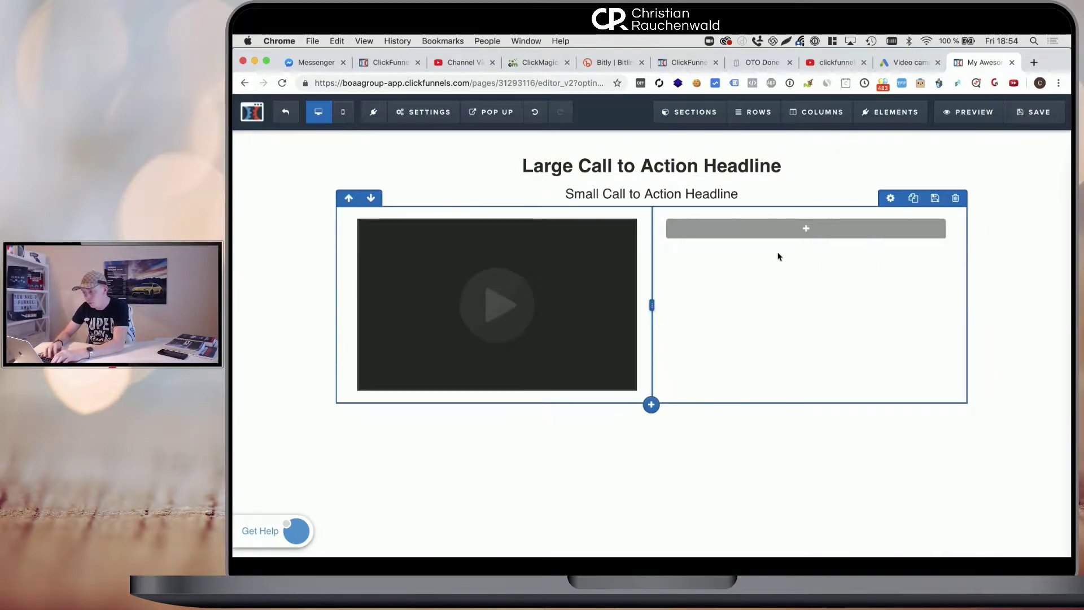
pyautogui.click(796, 229)
pyautogui.click(857, 284)
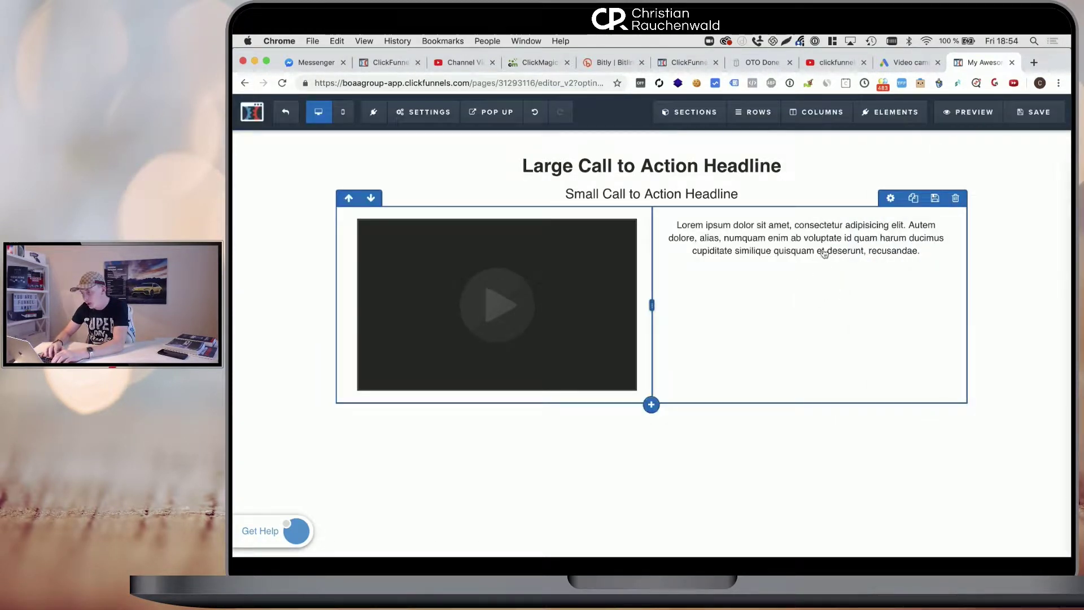
# Insert a countdown timer below the right-column paragraph
pyautogui.click(806, 281)
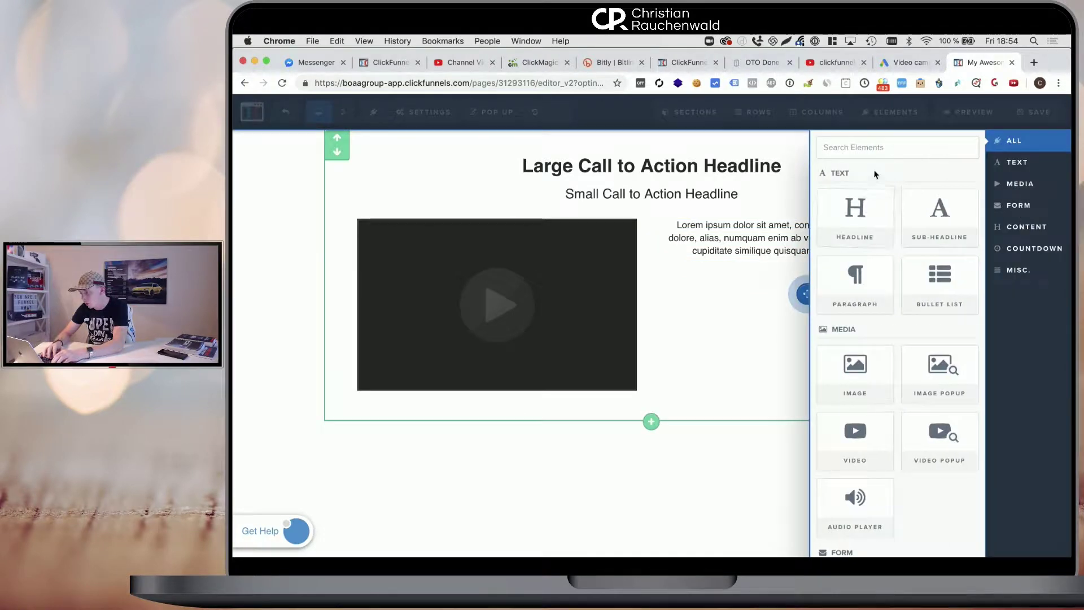
pyautogui.write('tim')
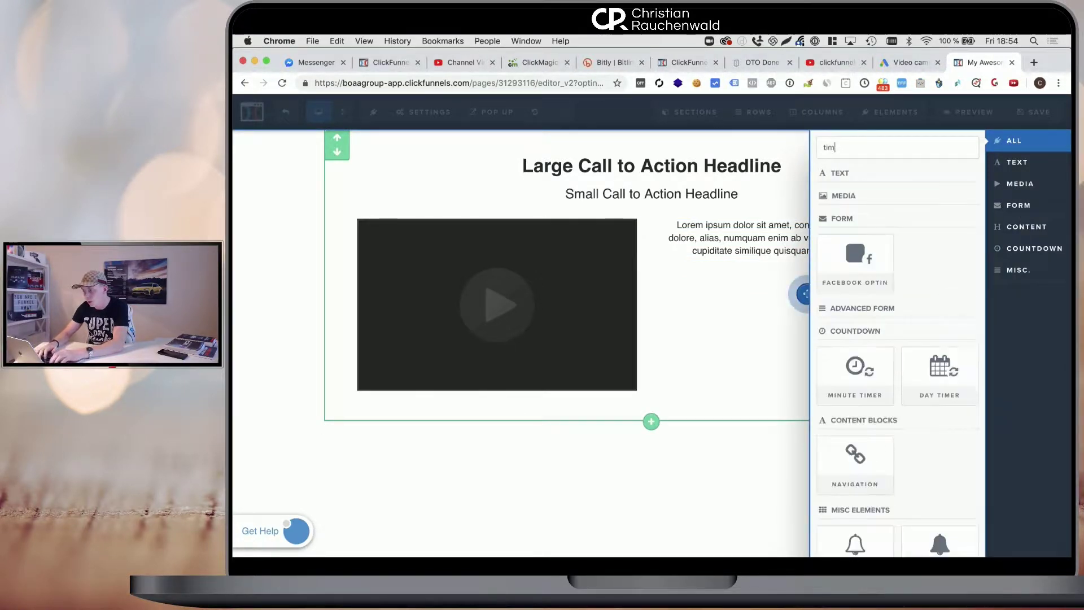
pyautogui.write('e')
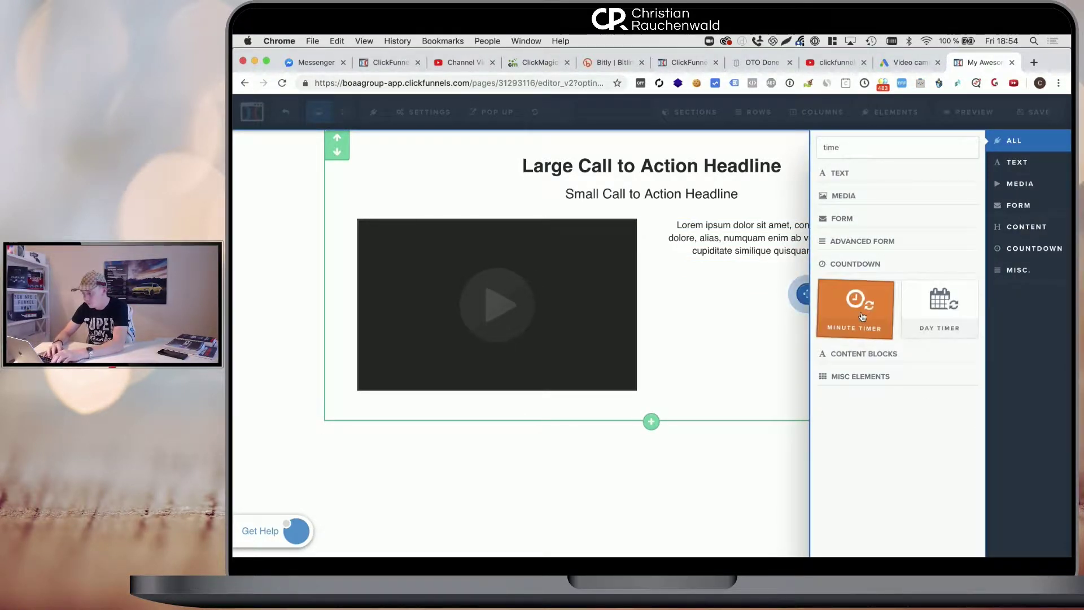
pyautogui.click(939, 307)
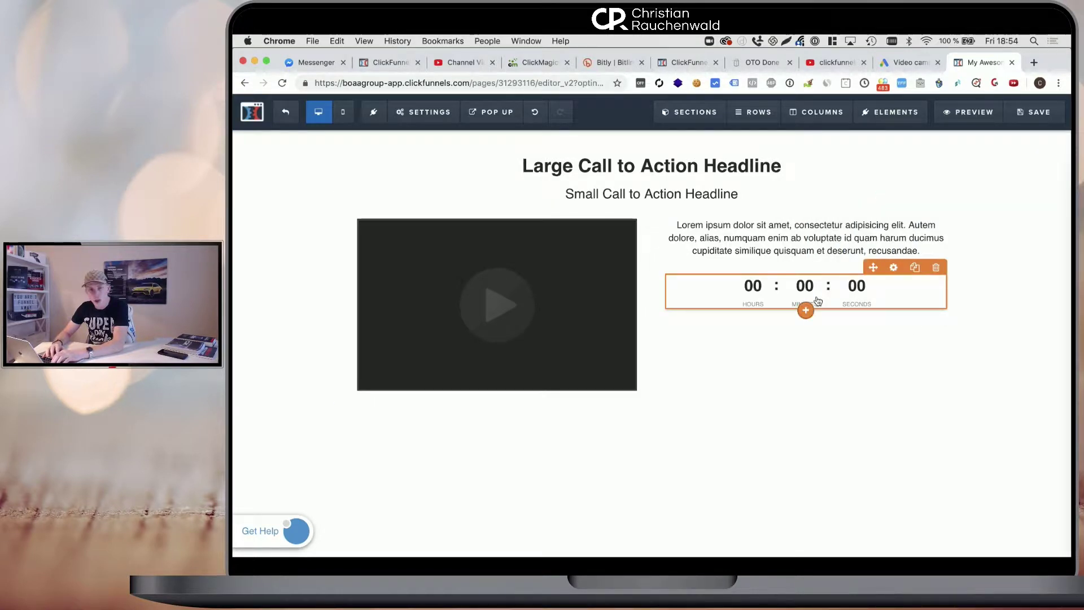
pyautogui.click(806, 310)
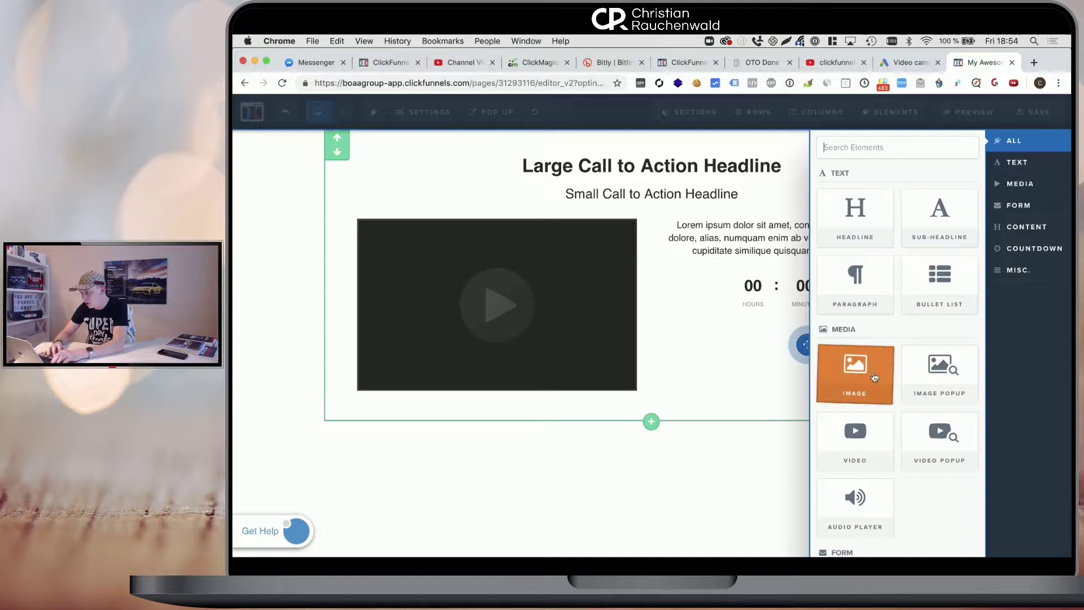
# Add a paragraph below the timer and trim it to a single sentence
pyautogui.click(862, 307)
pyautogui.click(725, 345)
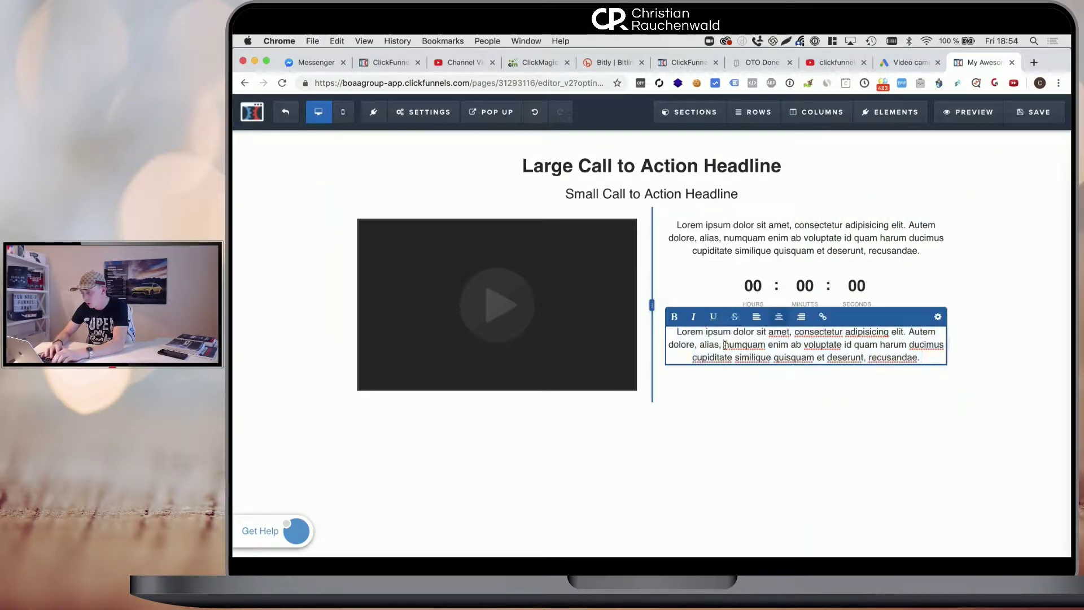
pyautogui.moveTo(669, 341); pyautogui.dragTo(914, 407)
pyautogui.press('BackSpace')
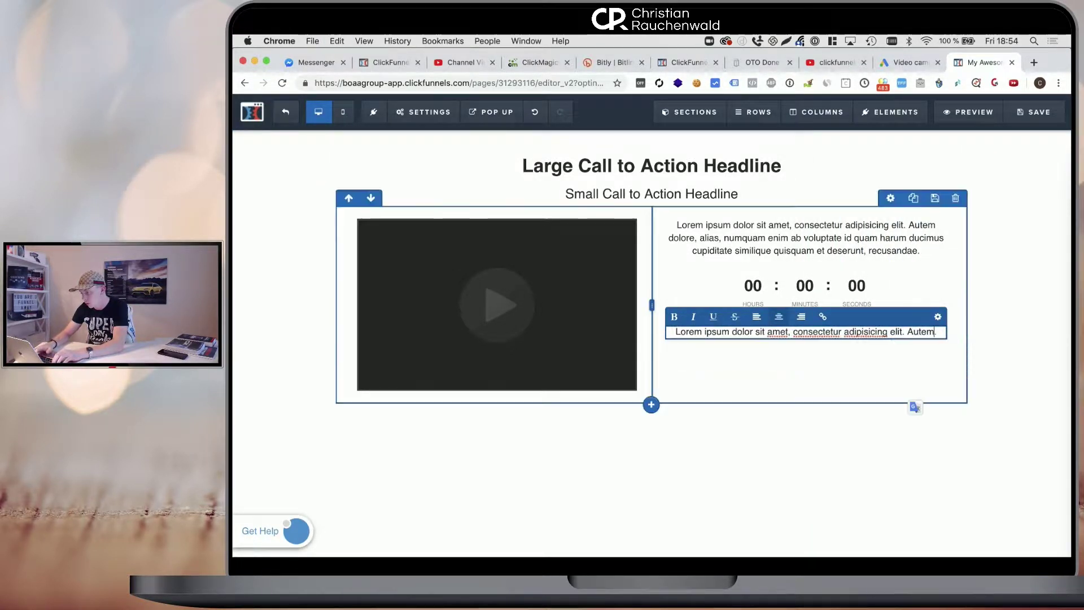
pyautogui.press('BackSpace')
pyautogui.press('BackSpace')
pyautogui.press('BackSpace')
pyautogui.press('BackSpace')
pyautogui.press('BackSpace')
pyautogui.press('BackSpace')
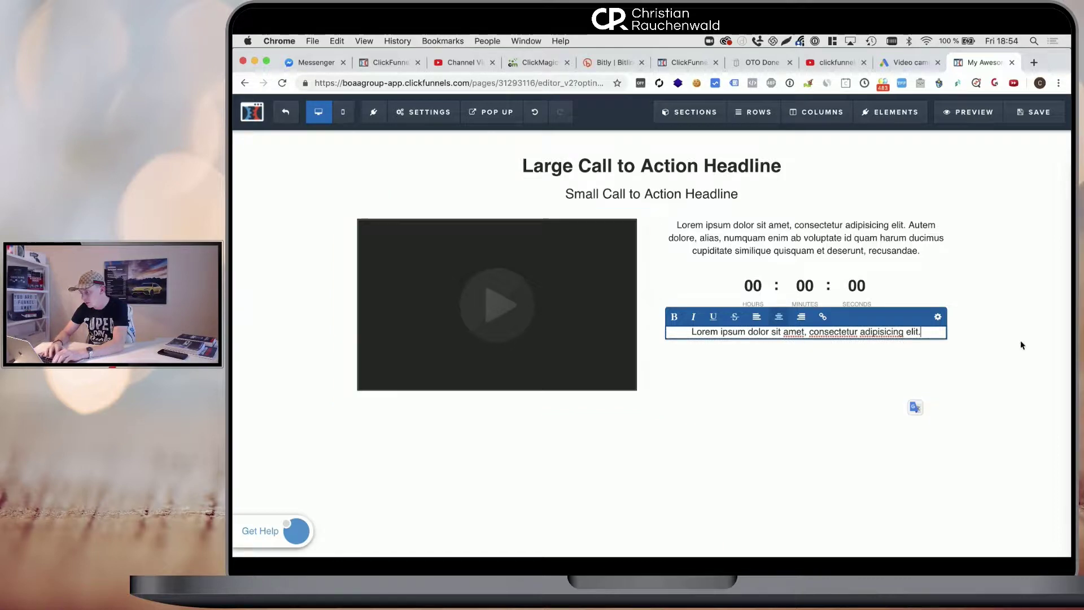
pyautogui.click(1021, 340)
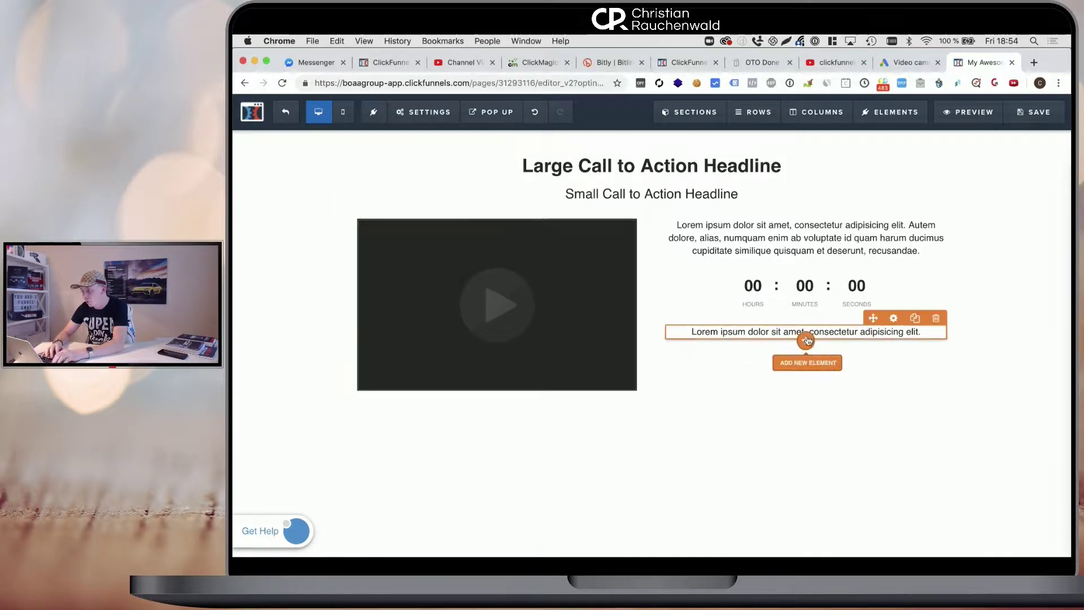
# Add an input field and a sign-up button below the paragraph
pyautogui.click(807, 375)
pyautogui.write('in')
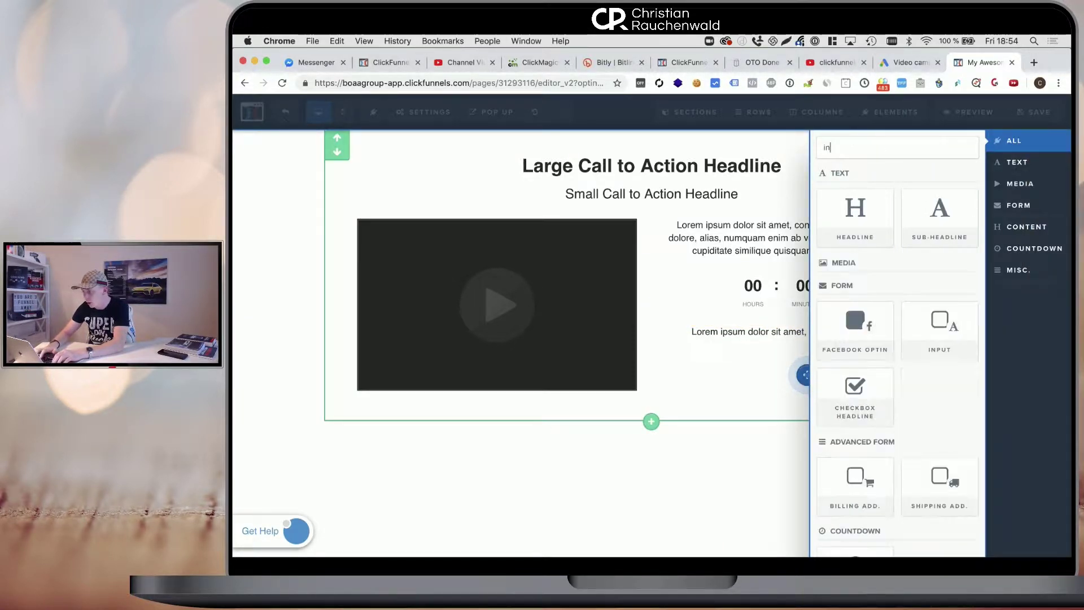
pyautogui.click(939, 330)
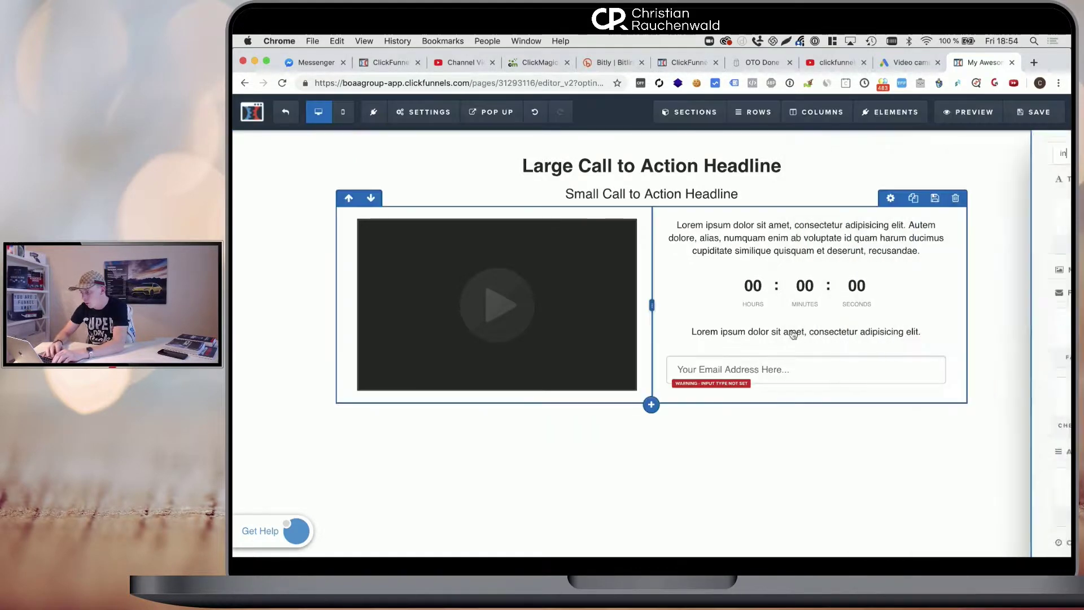
pyautogui.click(806, 386)
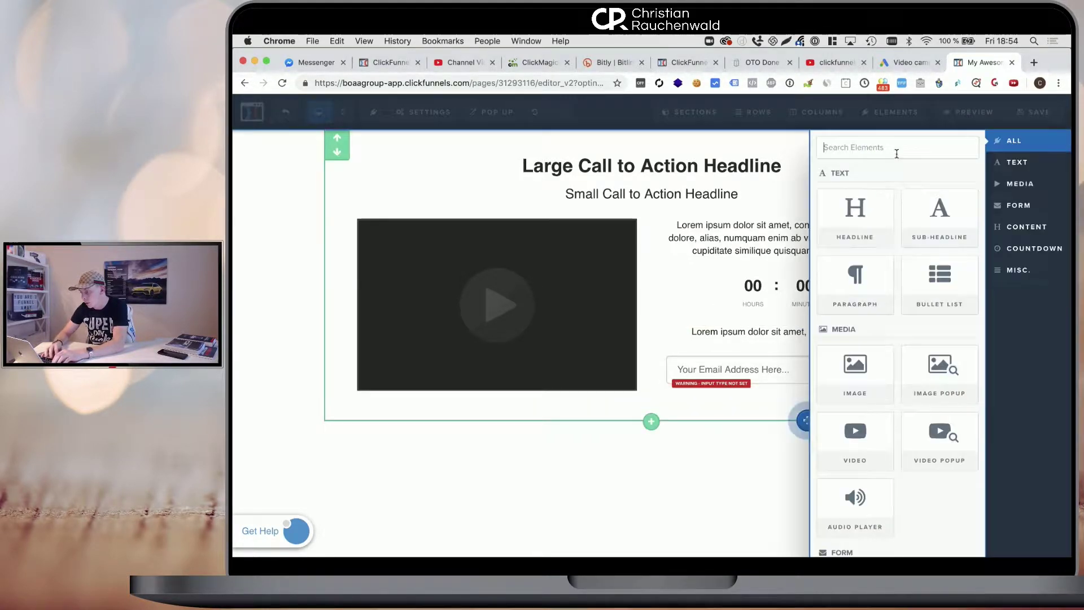
pyautogui.click(902, 150)
pyautogui.write('but')
pyautogui.click(879, 271)
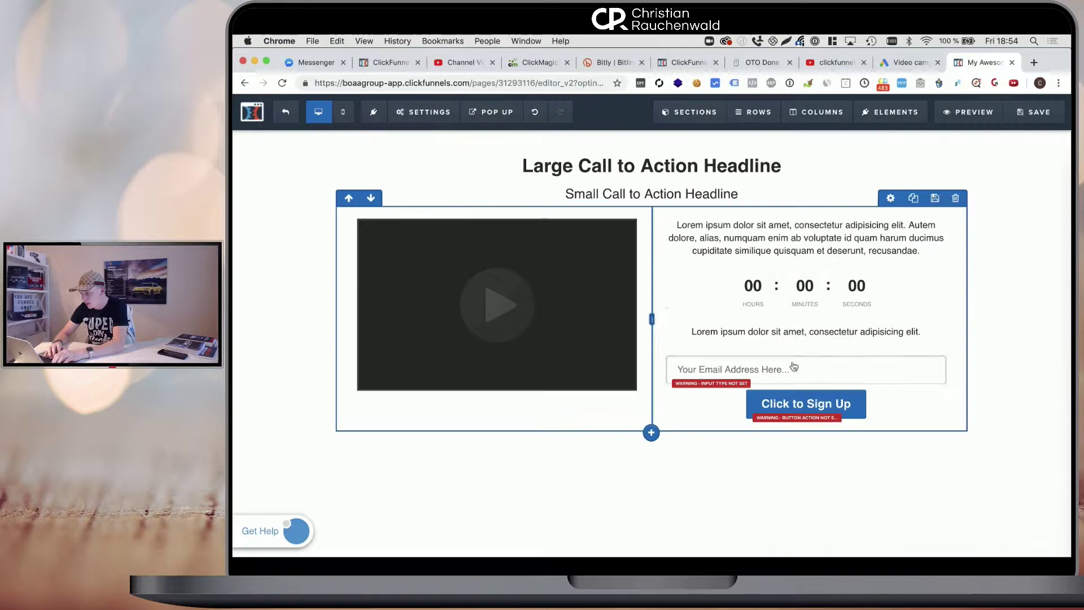
# Set the input field's type to Email Address
pyautogui.click(792, 371)
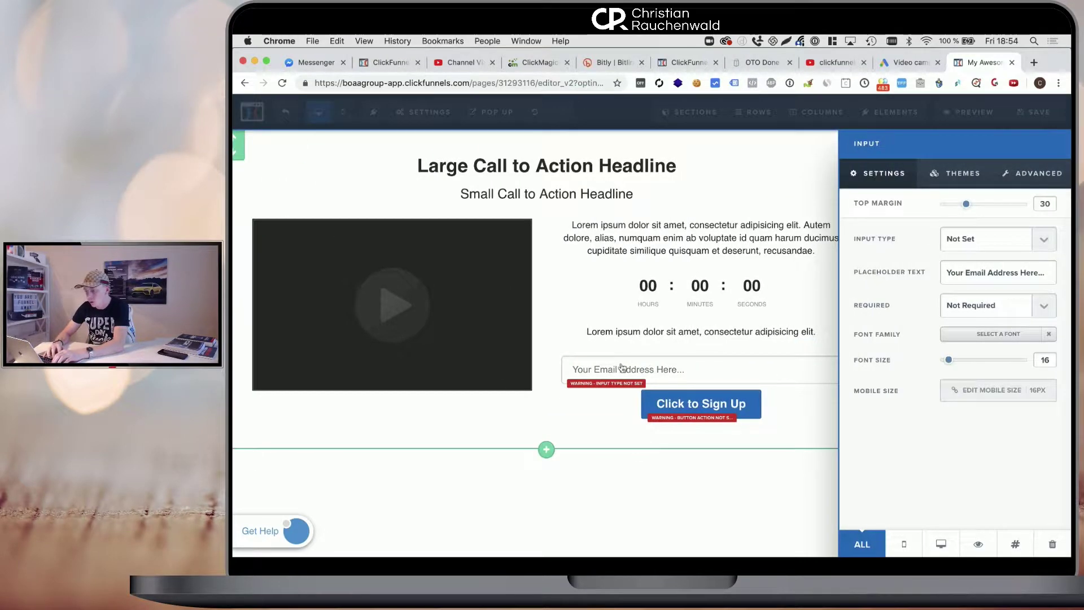
pyautogui.click(994, 239)
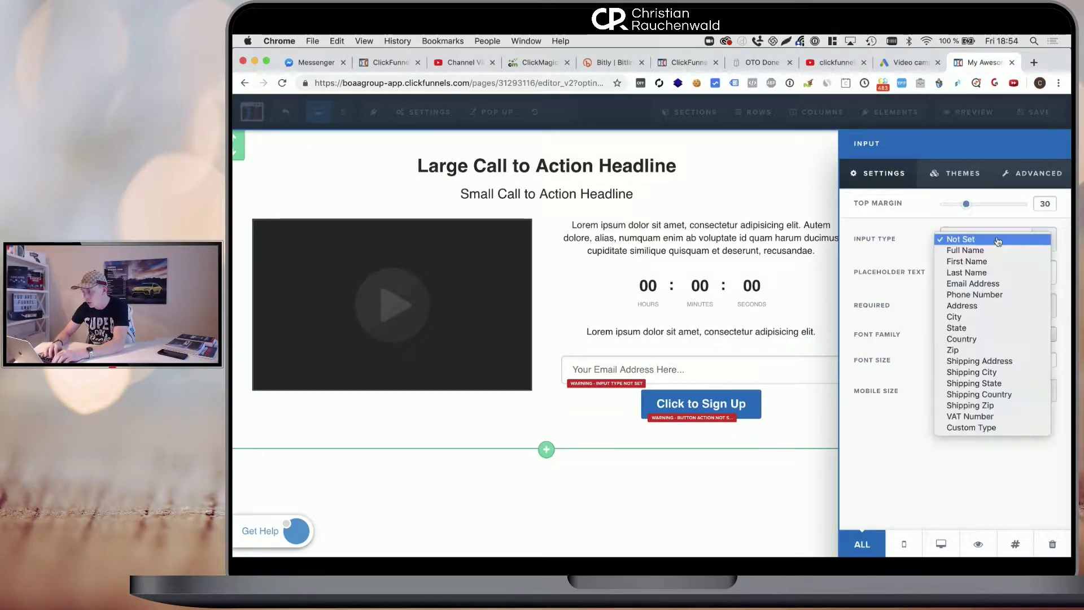
pyautogui.click(980, 284)
pyautogui.click(817, 349)
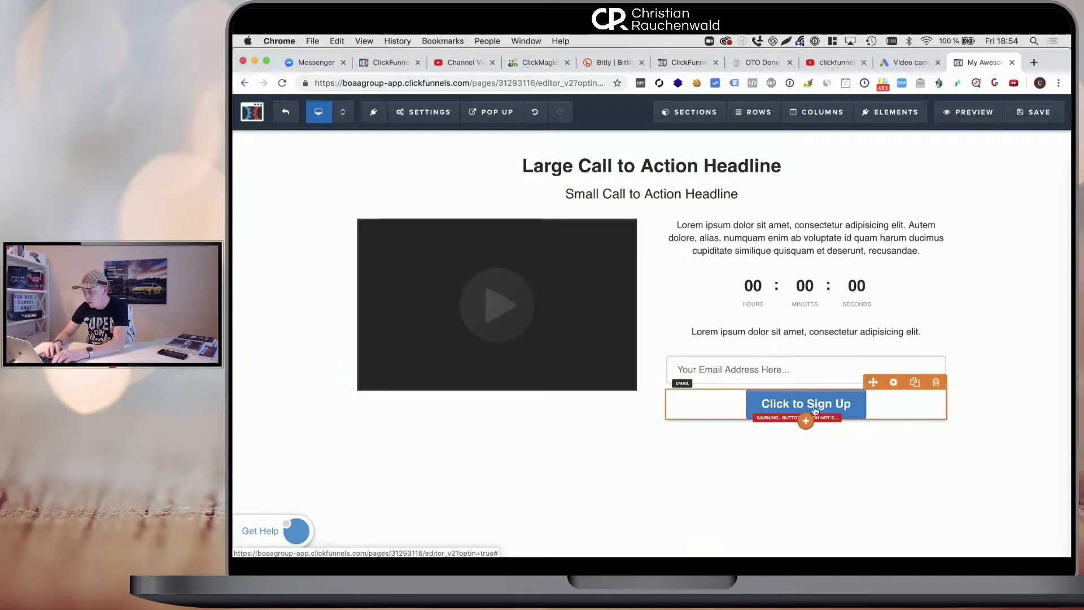
# Set the Click to Sign Up button's action to Submit Order / Submit Form
pyautogui.click(897, 394)
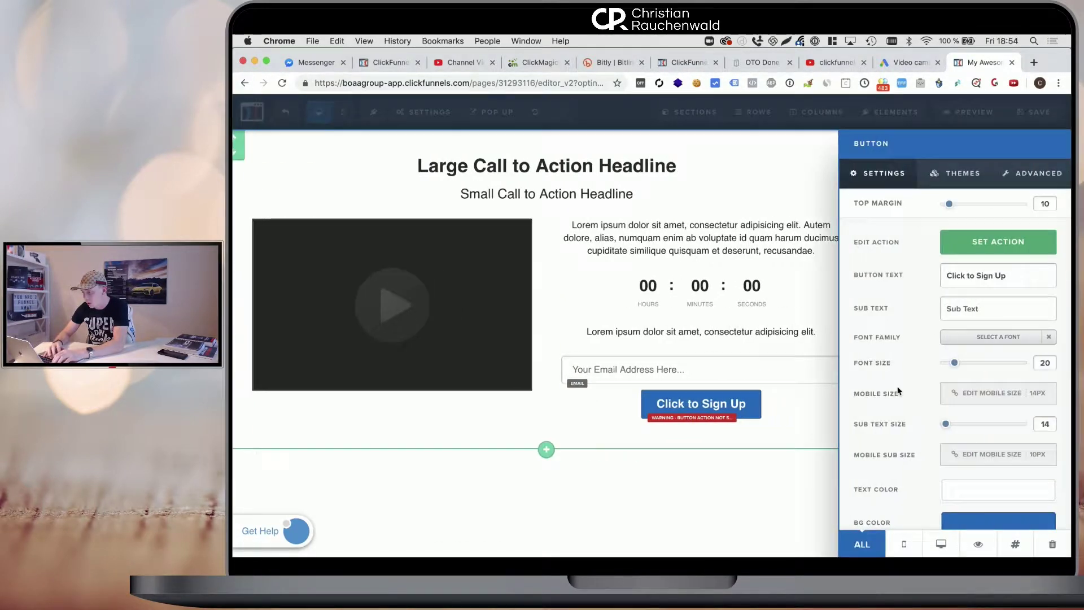
pyautogui.click(963, 252)
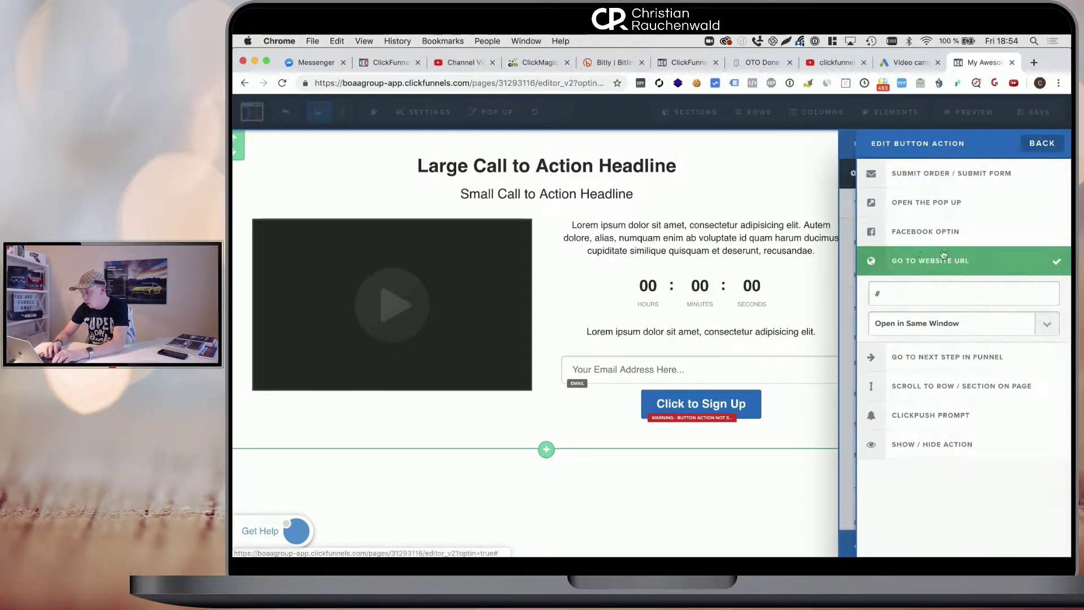
pyautogui.click(949, 182)
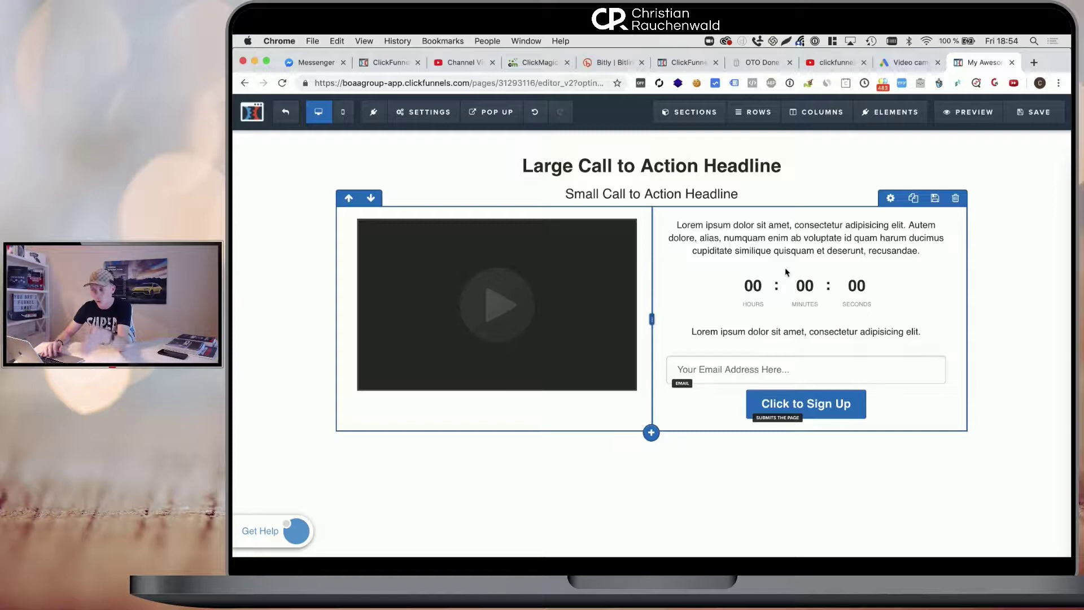
pyautogui.click(425, 112)
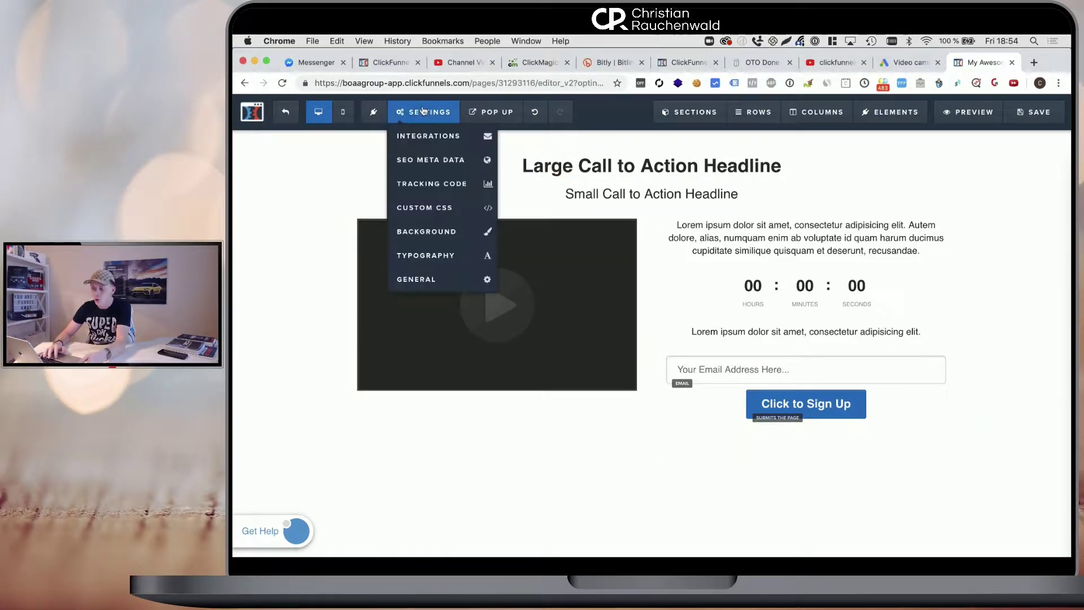
pyautogui.click(423, 281)
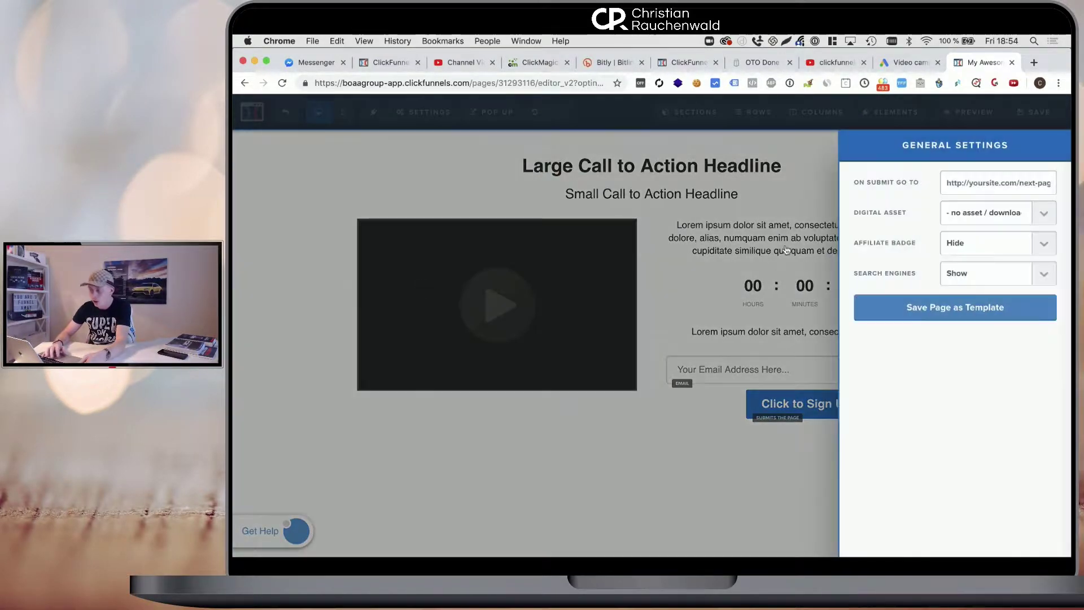
pyautogui.click(951, 181)
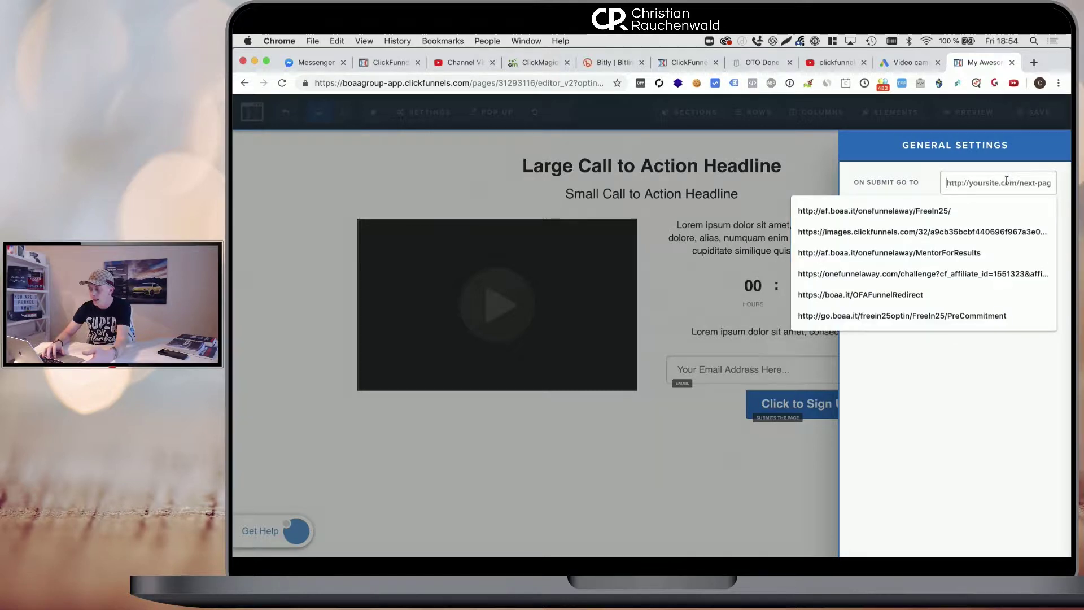
pyautogui.click(818, 191)
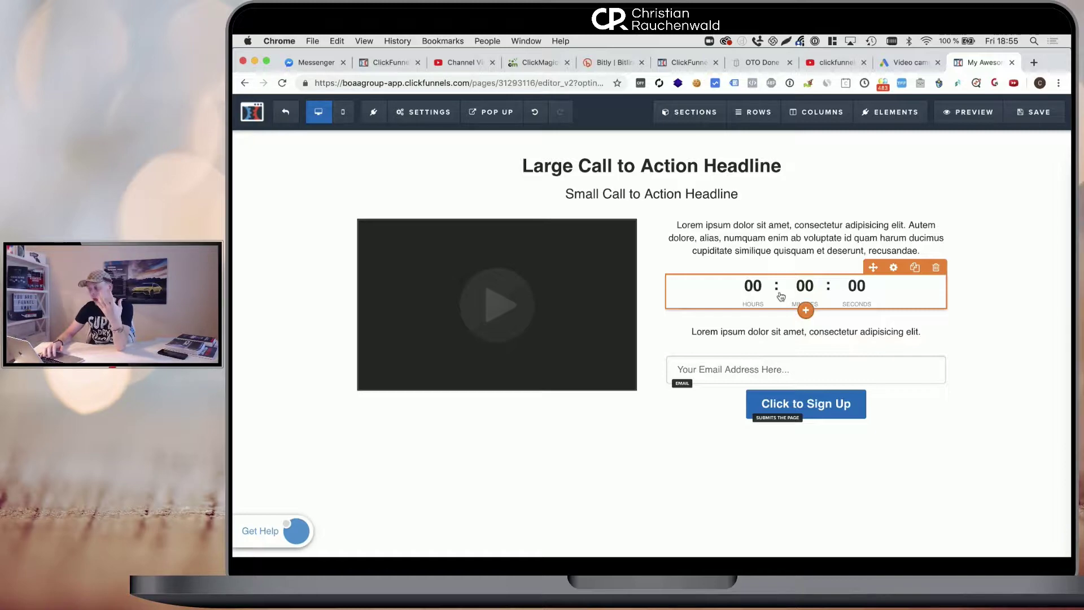
# Set the SEO title to 'OptIn Mobile Demo', save the page and preview it live
pyautogui.click(1035, 113)
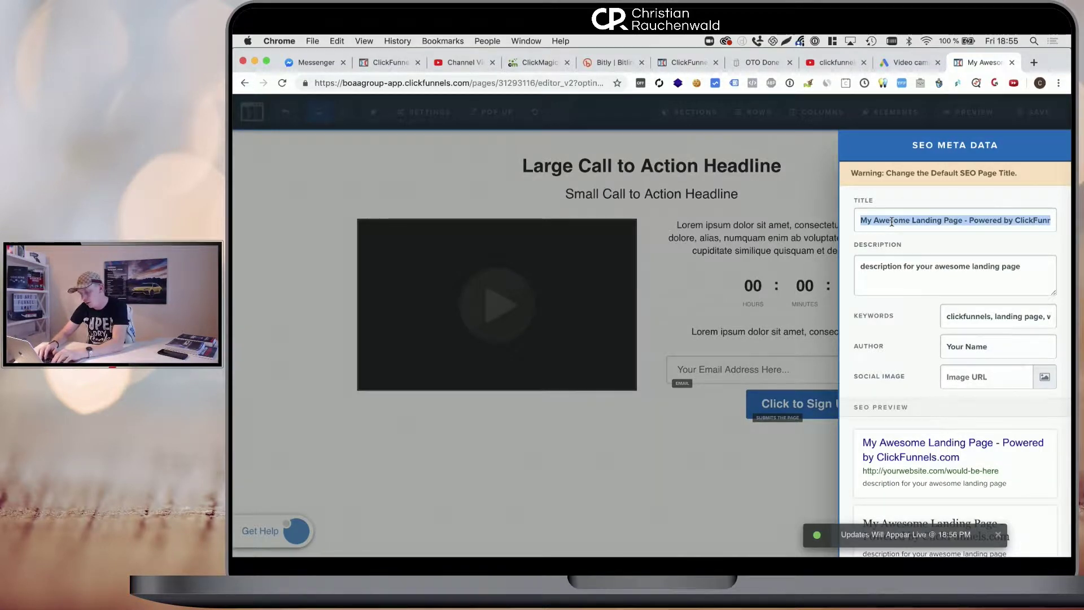
pyautogui.write('OptIn Mobile Demo')
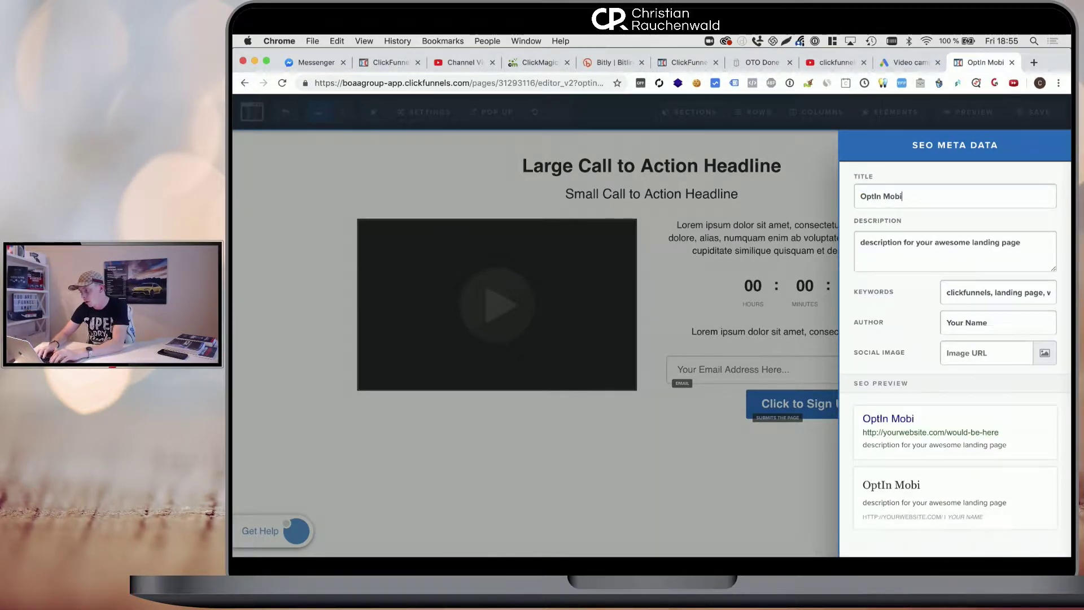
pyautogui.click(780, 239)
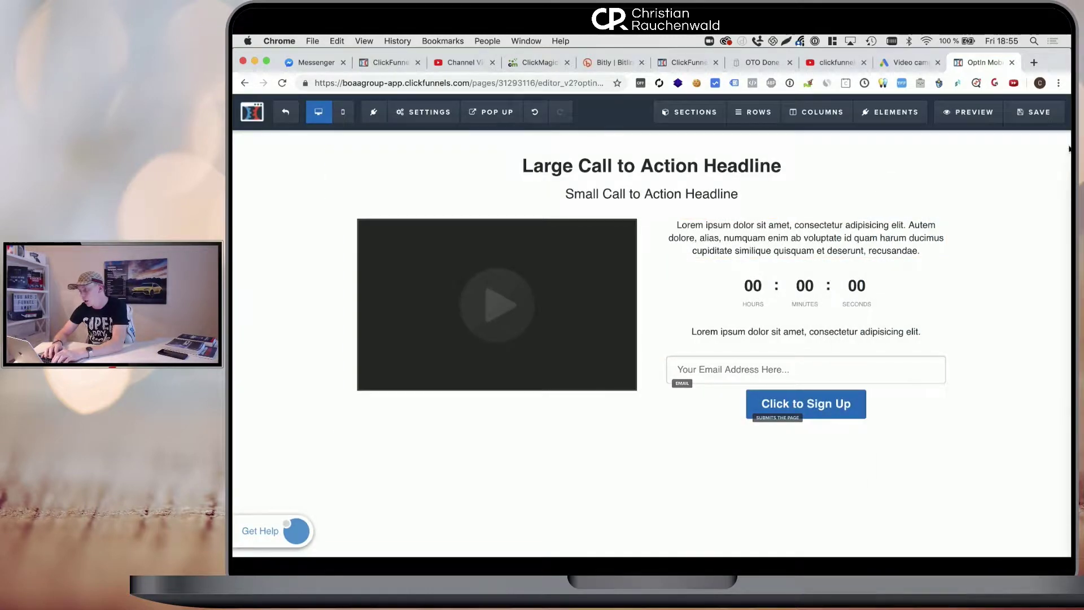
pyautogui.click(972, 113)
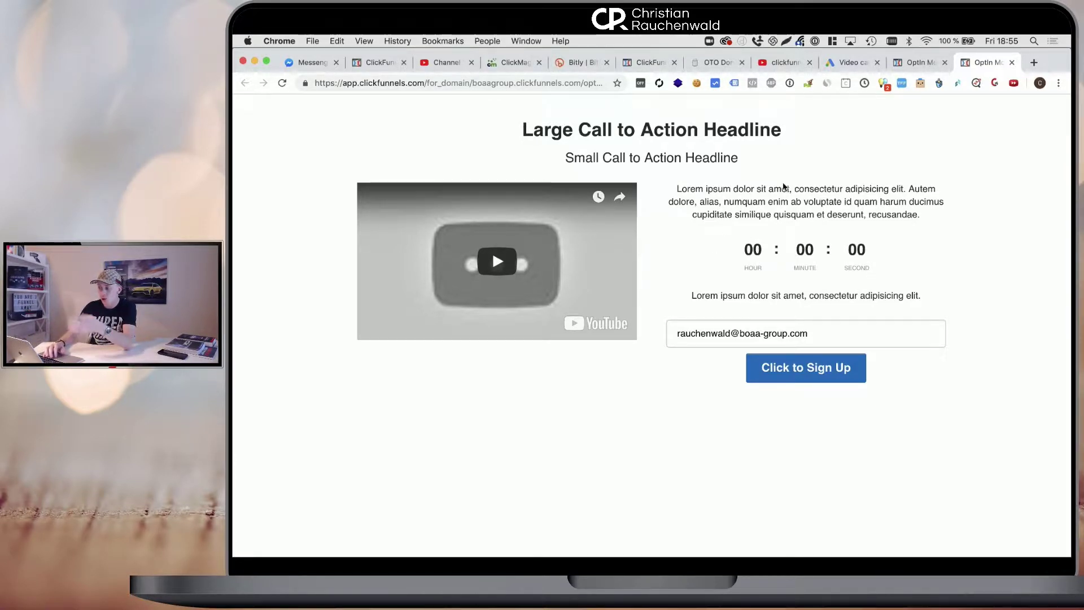
# Open Chrome DevTools with the Console docked beside the page preview
pyautogui.press('super+alt+i')
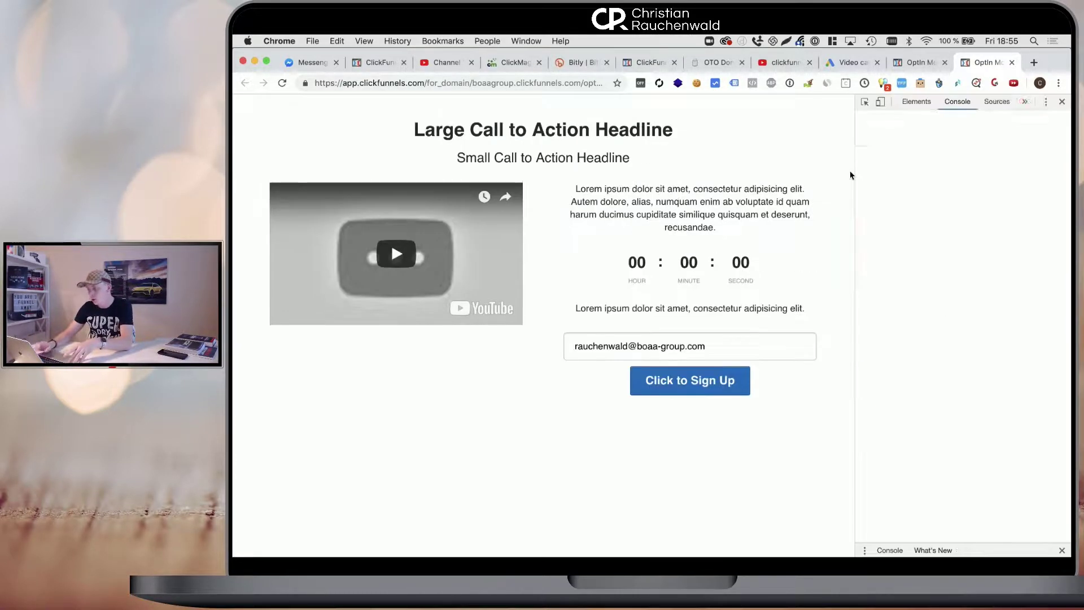
pyautogui.rightClick(708, 151)
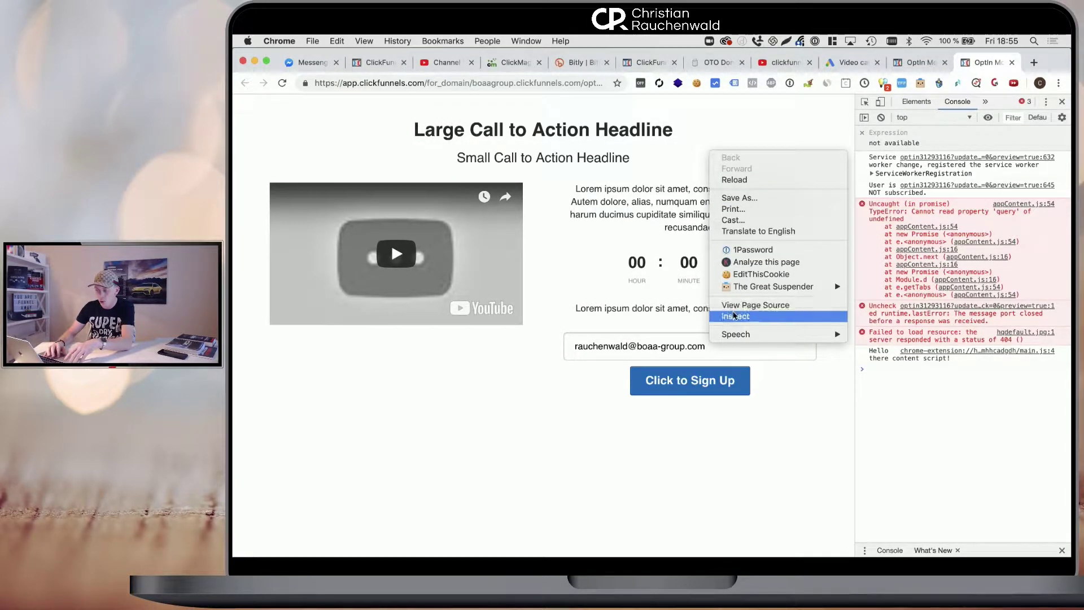
pyautogui.click(800, 127)
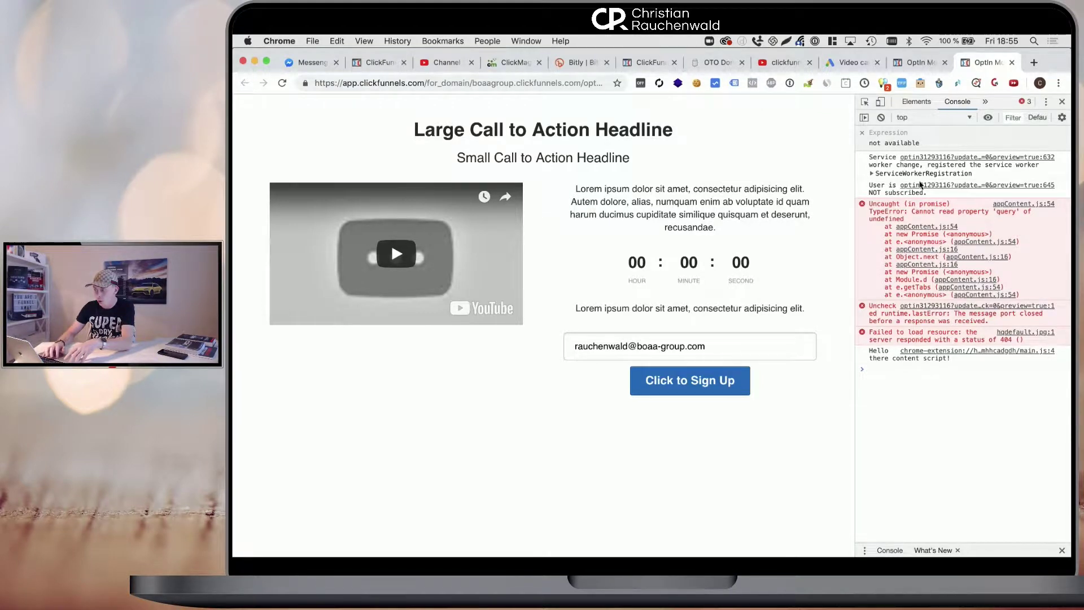
# Turn on device emulation, try iPad and iPhone 6/7/8 Plus, then settle on iPhone X (375×812)
pyautogui.click(881, 104)
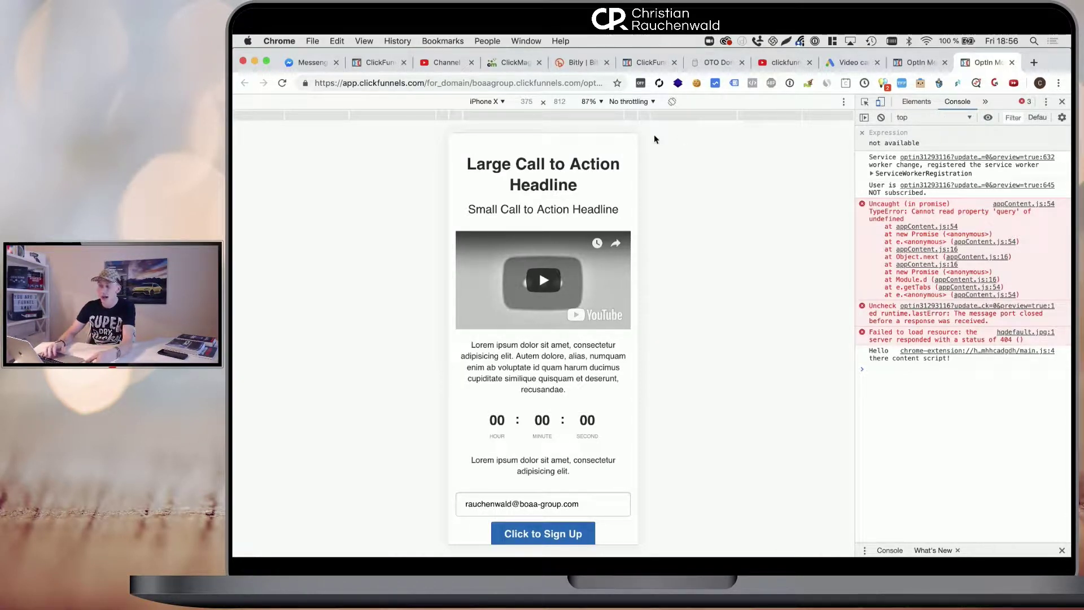
pyautogui.click(496, 102)
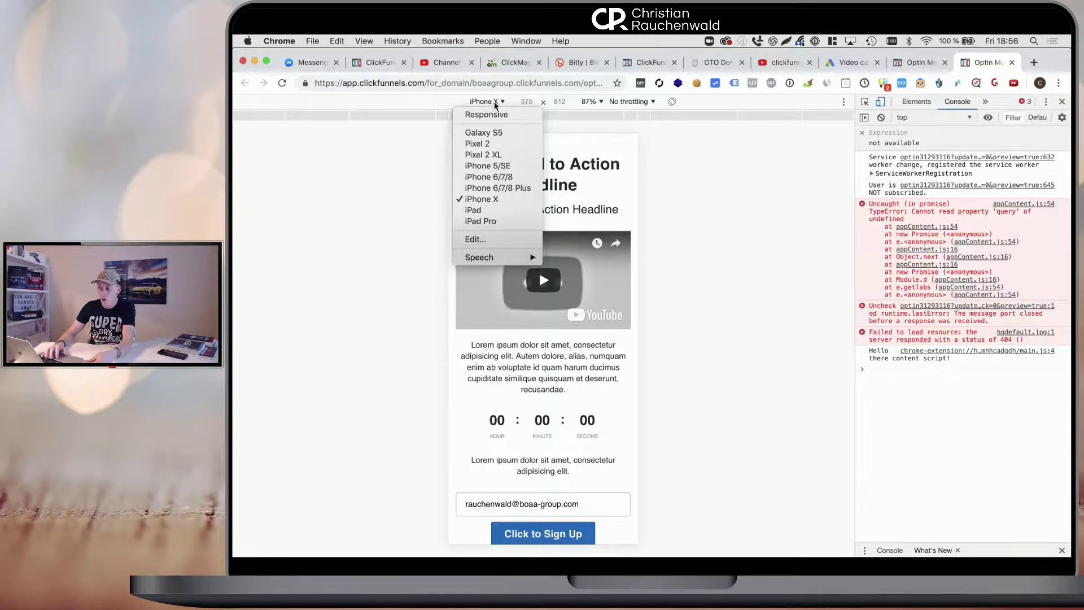
pyautogui.click(475, 210)
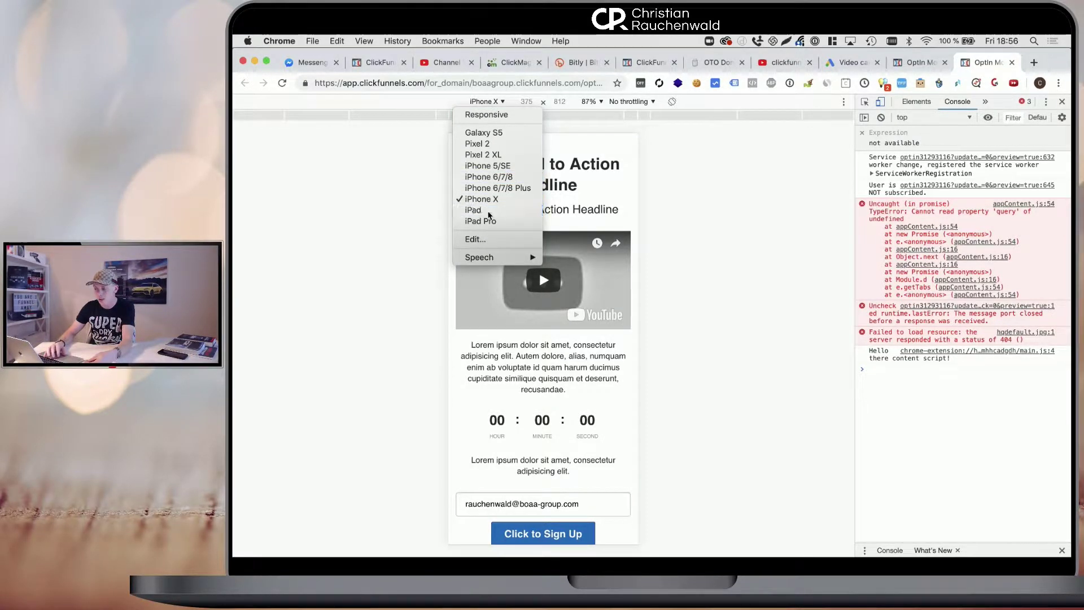
pyautogui.click(502, 102)
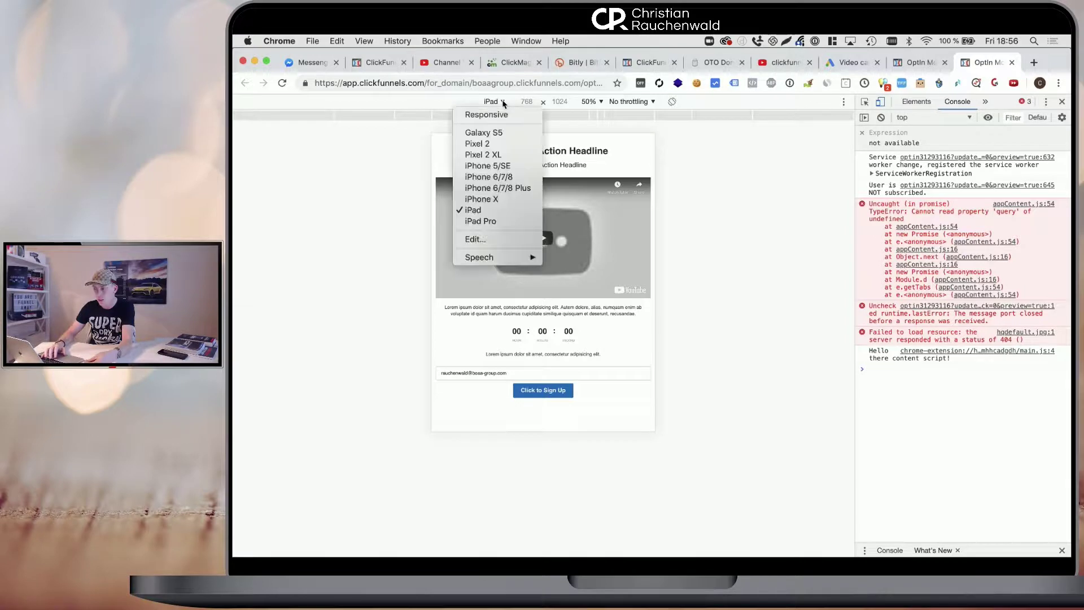
pyautogui.click(500, 190)
pyautogui.click(491, 103)
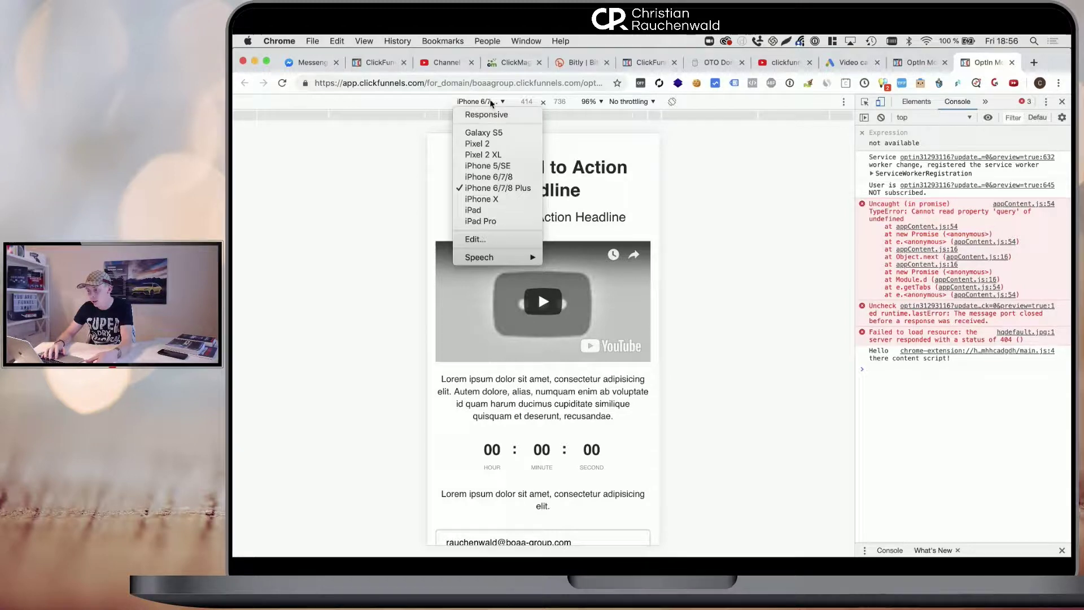
pyautogui.click(497, 199)
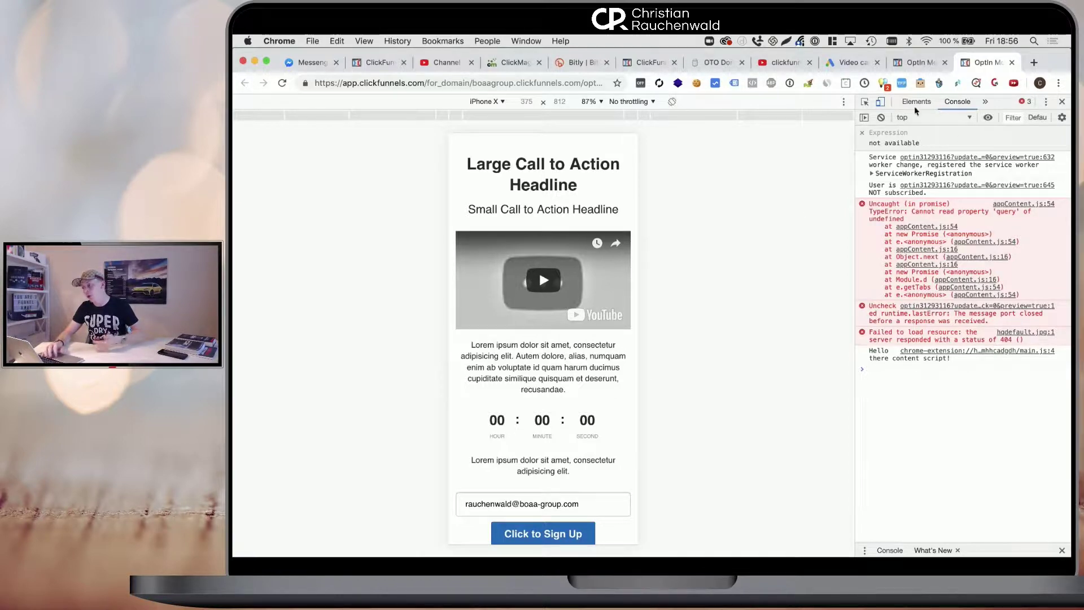
# Enlarge the main headline's font size to 72 and save the page
pyautogui.click(910, 63)
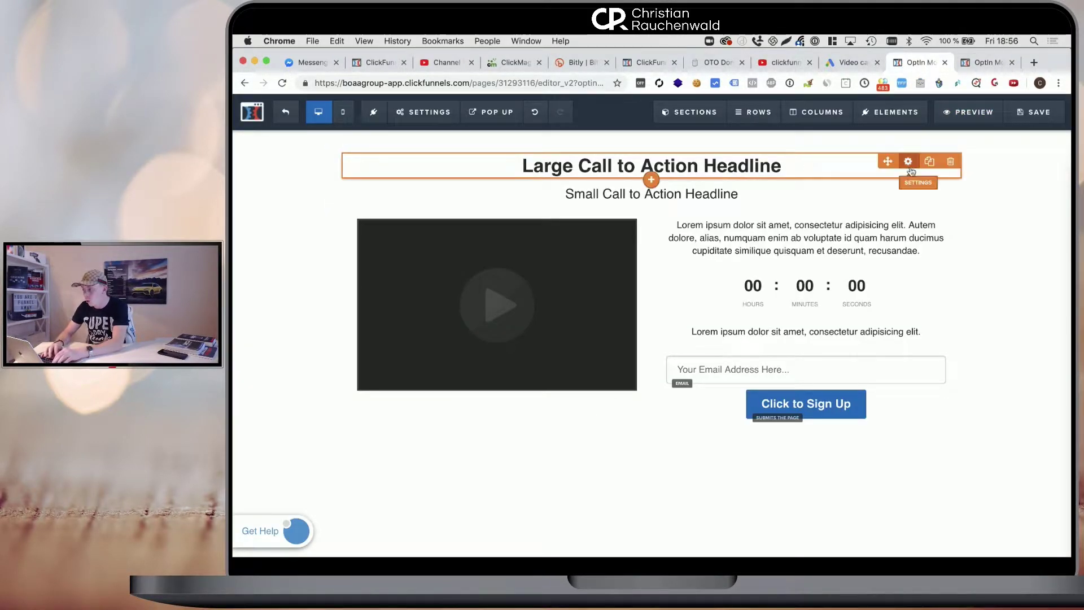
pyautogui.click(908, 162)
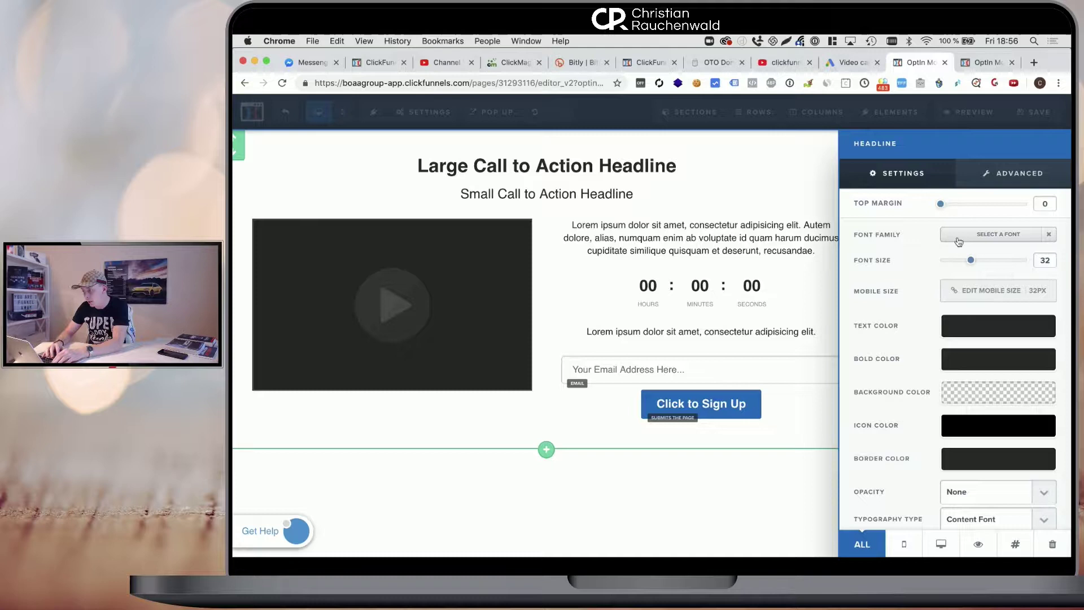
pyautogui.moveTo(970, 262); pyautogui.dragTo(1029, 260)
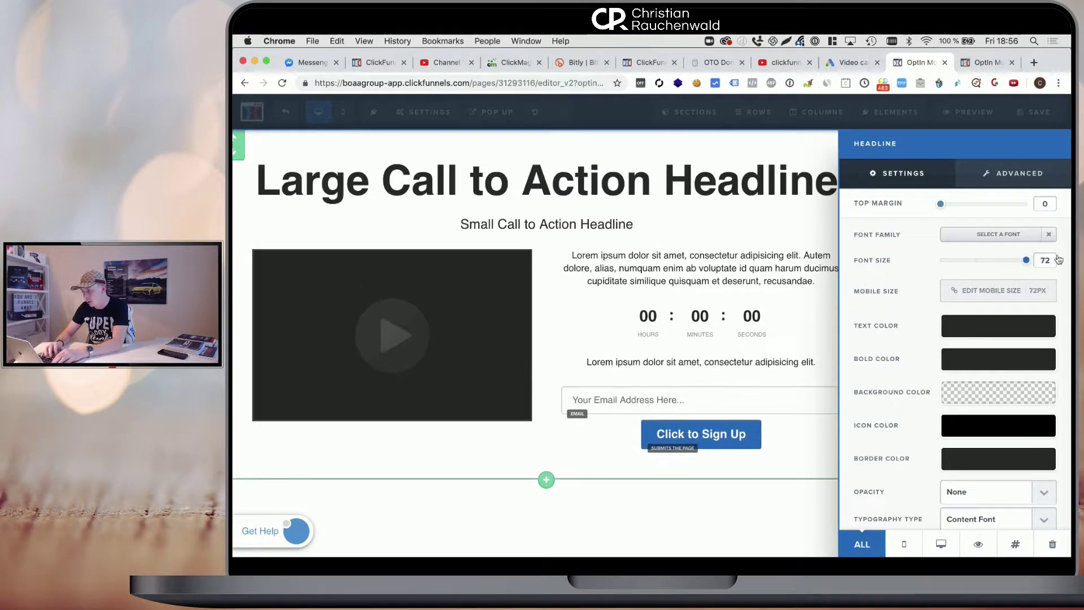
pyautogui.click(787, 272)
pyautogui.click(1011, 120)
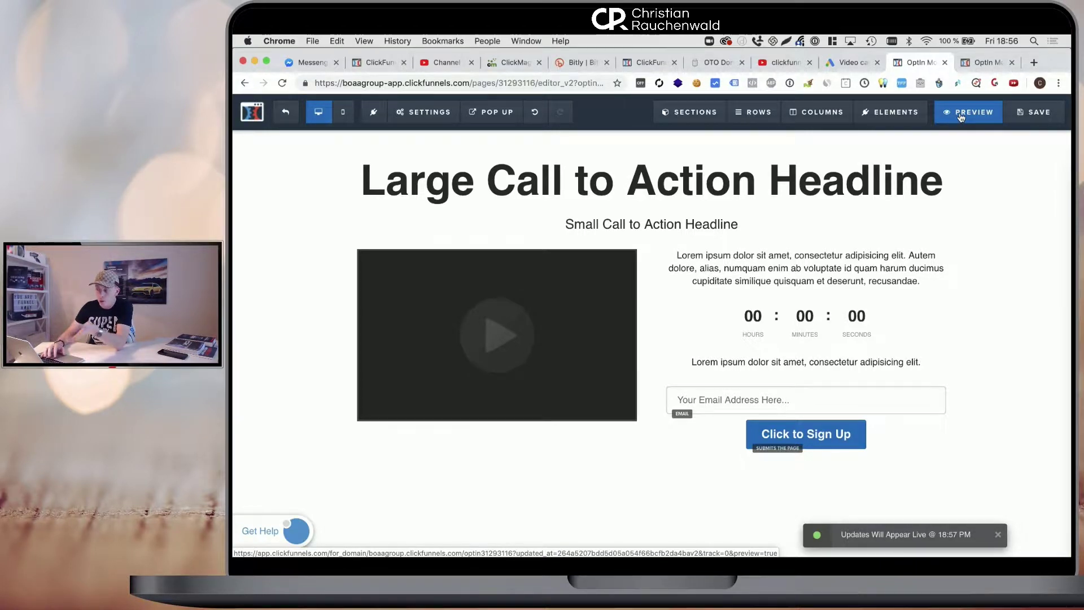
# Preview the page in iPhone X emulation and review the 72 headline wrapping across four lines
pyautogui.click(959, 113)
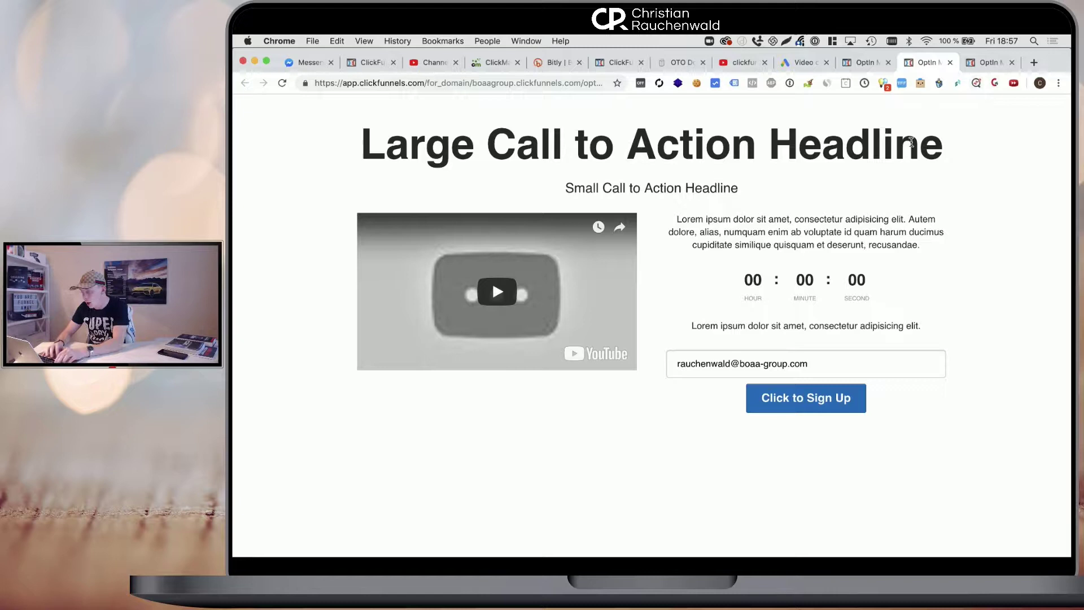
pyautogui.press('super+alt+i')
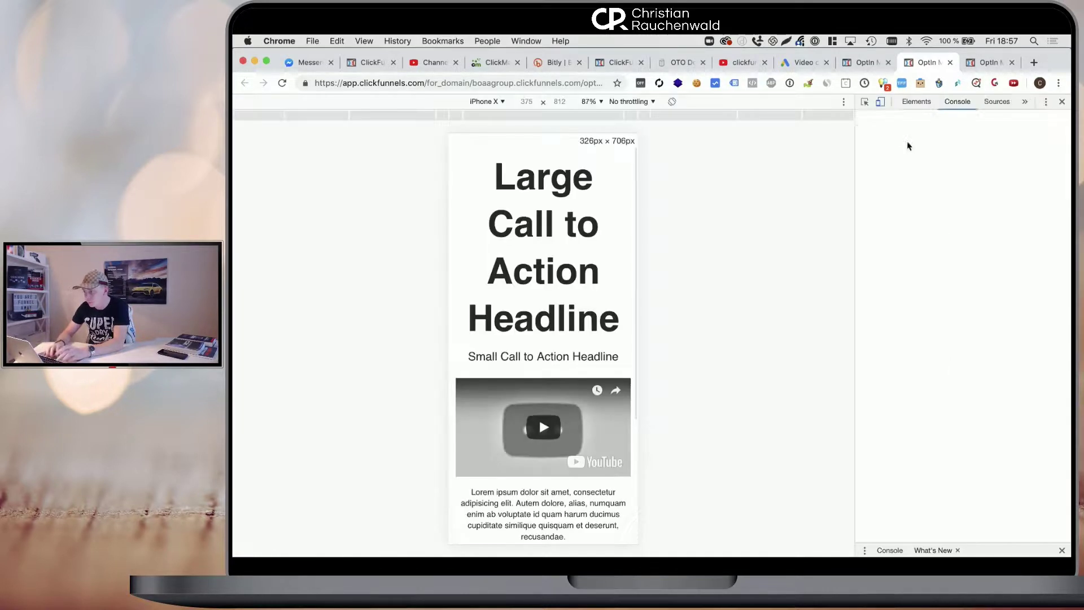
pyautogui.click(1011, 63)
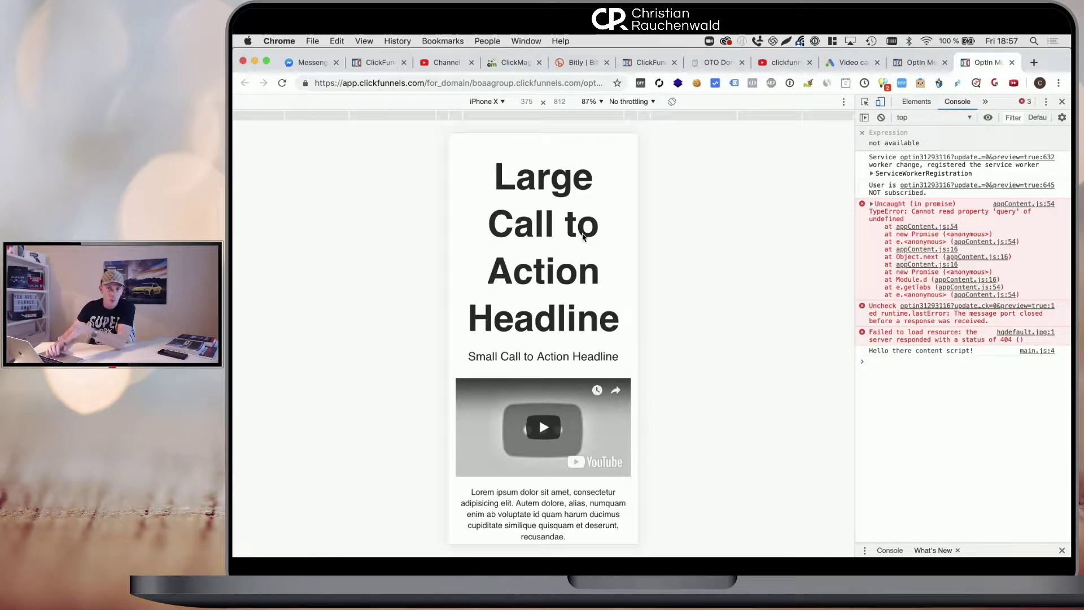
pyautogui.scroll(-1, 583, 236)
pyautogui.scroll(-3, 583, 236)
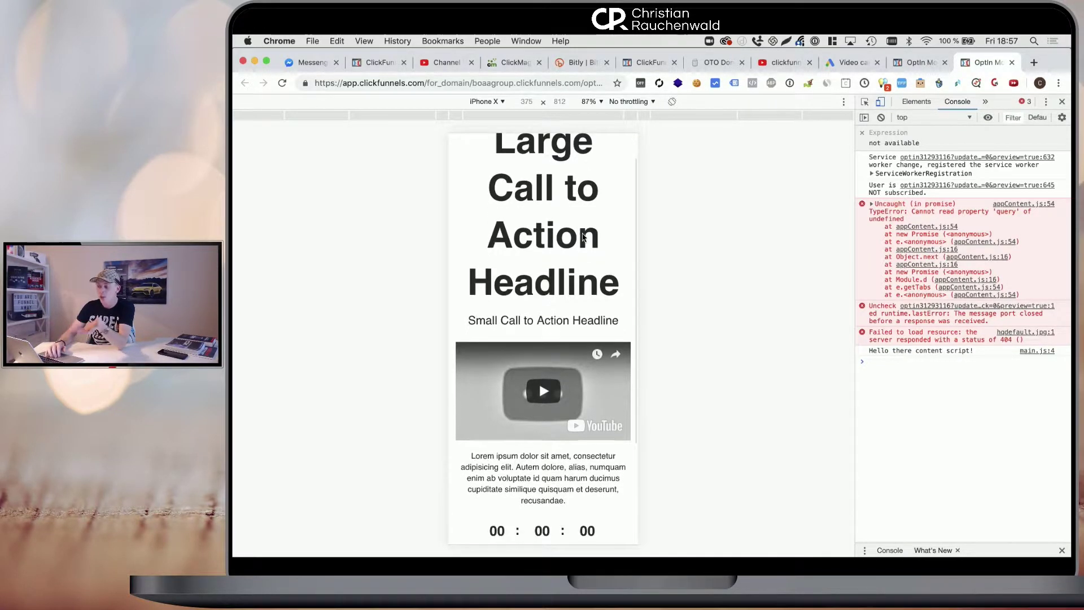
pyautogui.scroll(4, 583, 236)
pyautogui.scroll(-3, 583, 236)
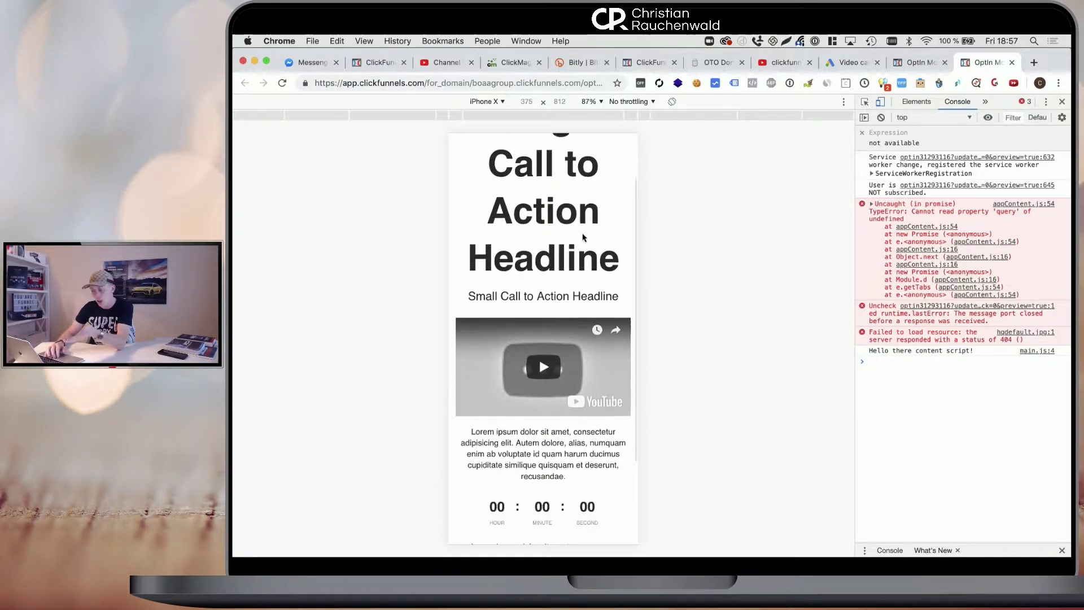
pyautogui.scroll(3, 583, 236)
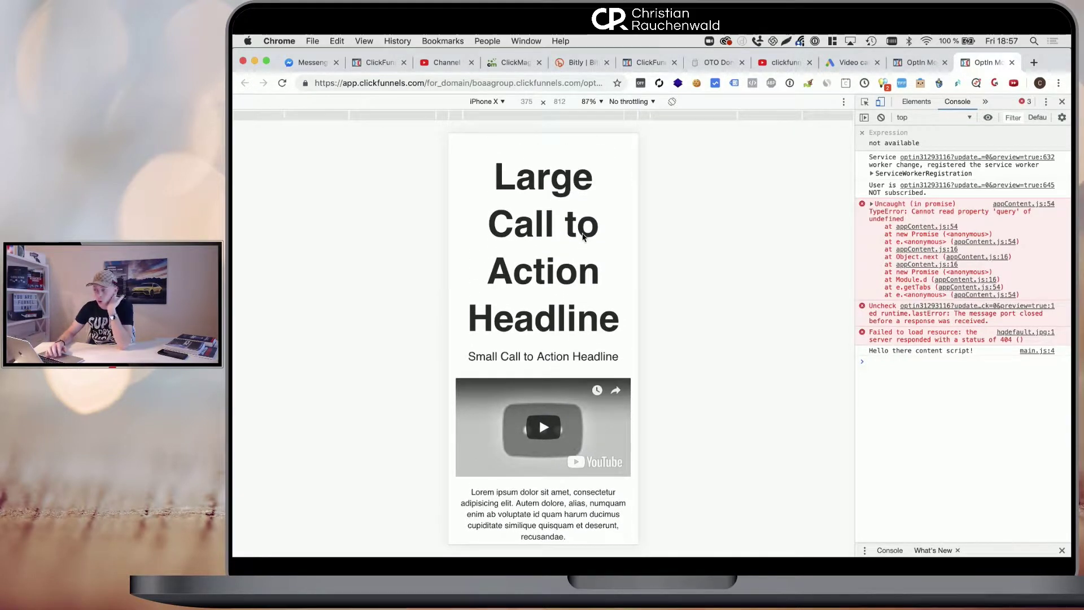
# Enable Edit Mobile Size on the headline so it gets its own mobile font size, still 72px
pyautogui.click(920, 62)
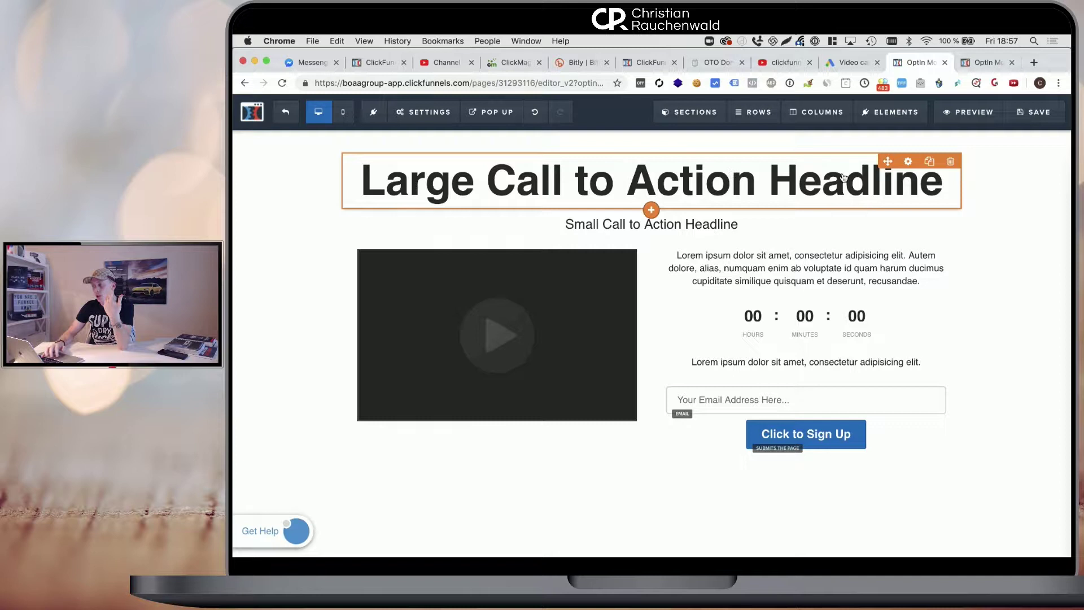
pyautogui.click(909, 162)
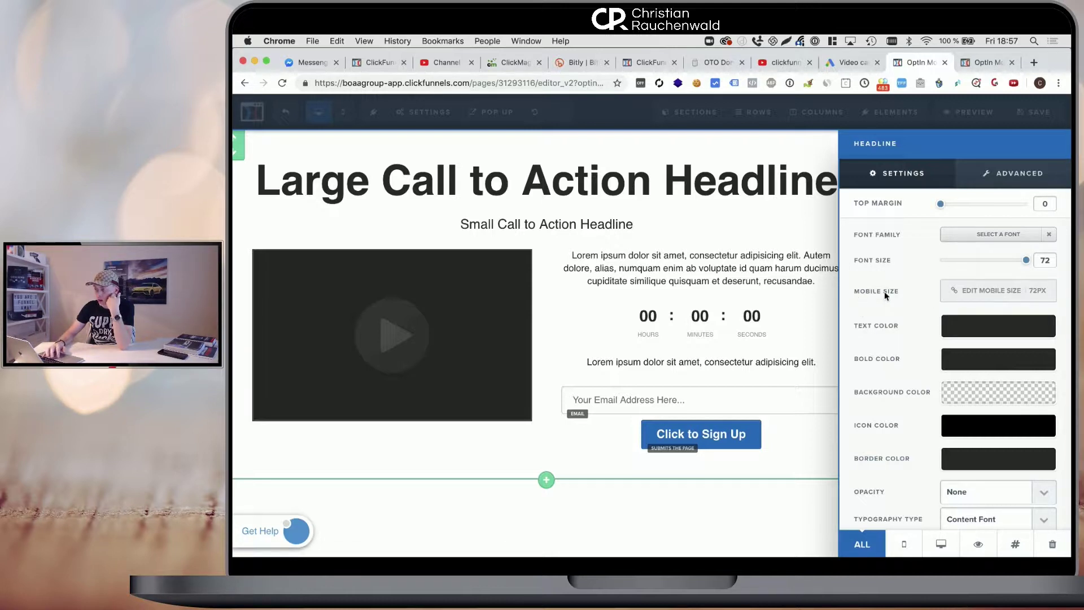
pyautogui.click(963, 293)
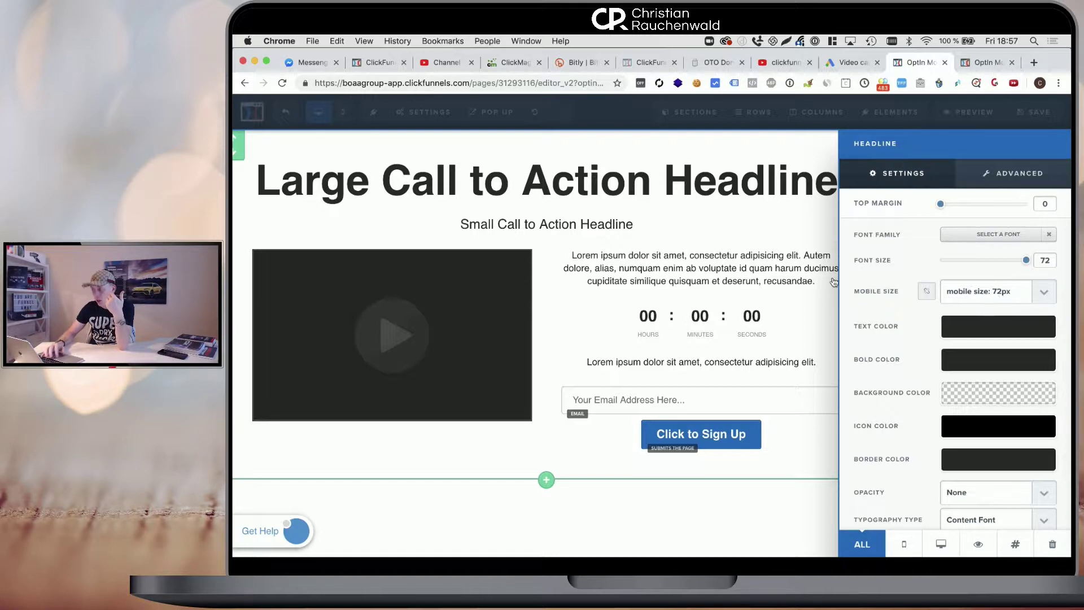
pyautogui.click(773, 240)
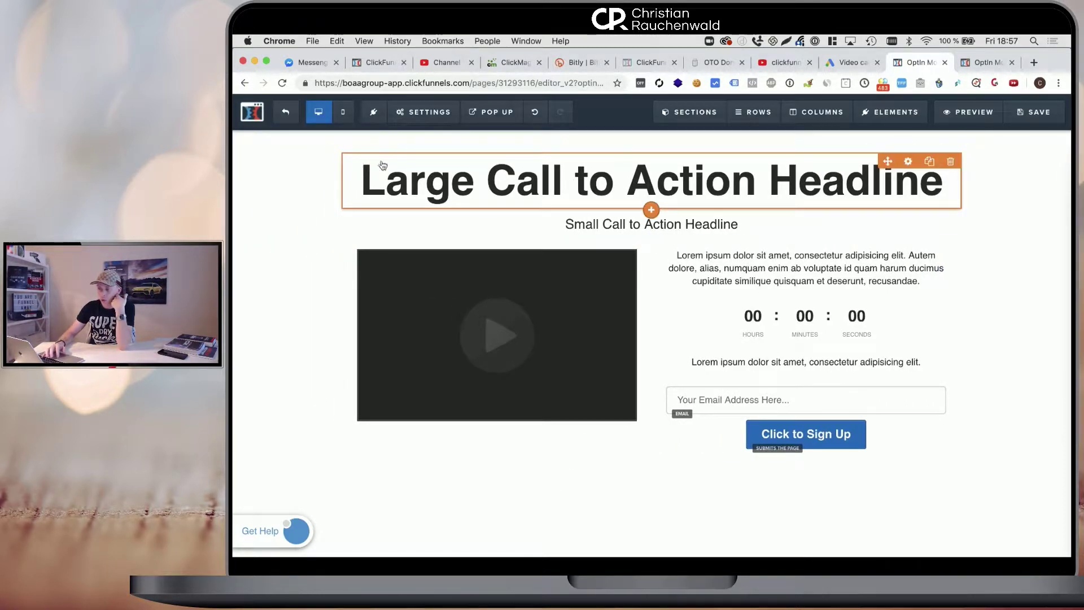
pyautogui.moveTo(371, 155)
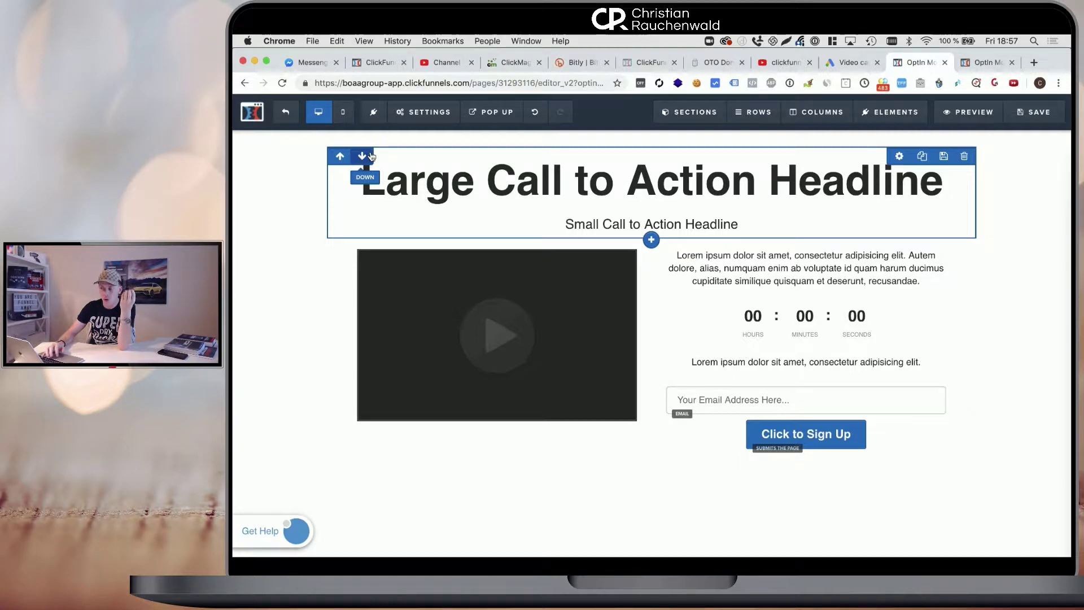
# In the mobile layout, set the headline's mobile font size to 36px and save
pyautogui.click(343, 117)
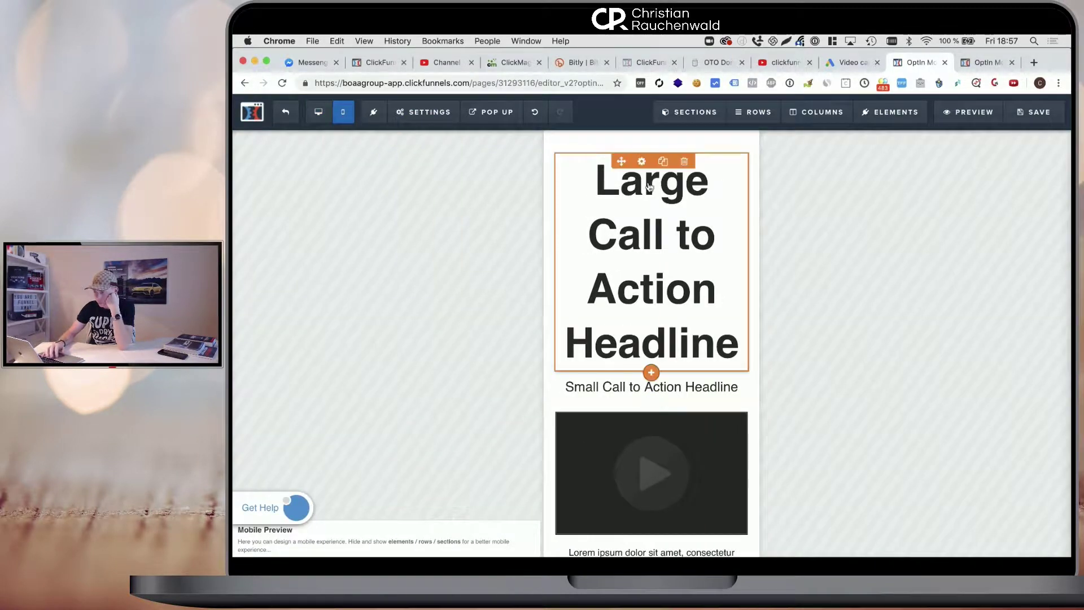
pyautogui.click(647, 162)
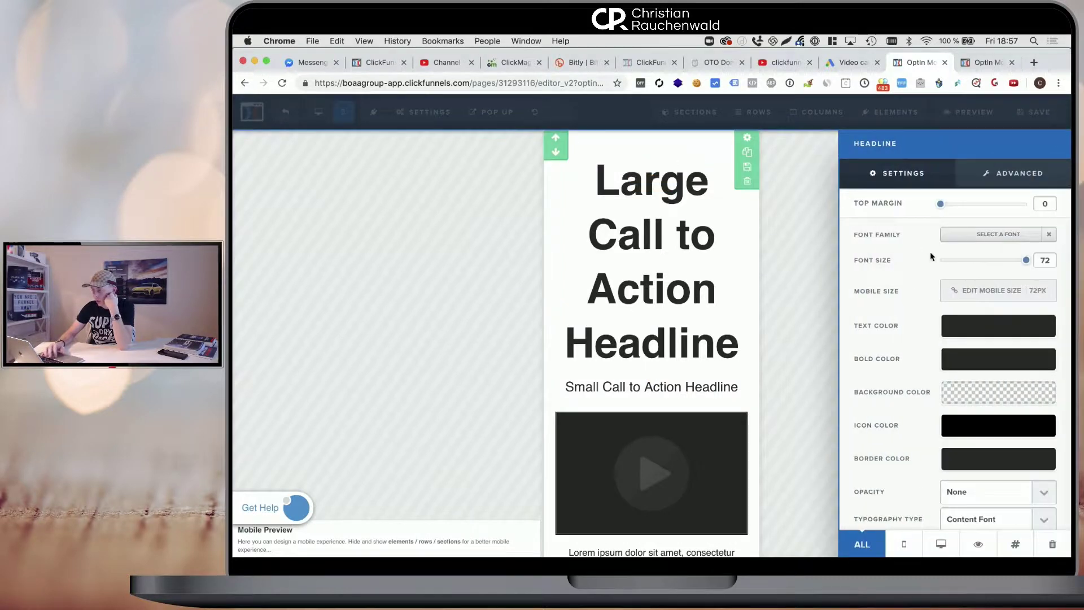
pyautogui.click(981, 292)
pyautogui.scroll(5, 998, 122)
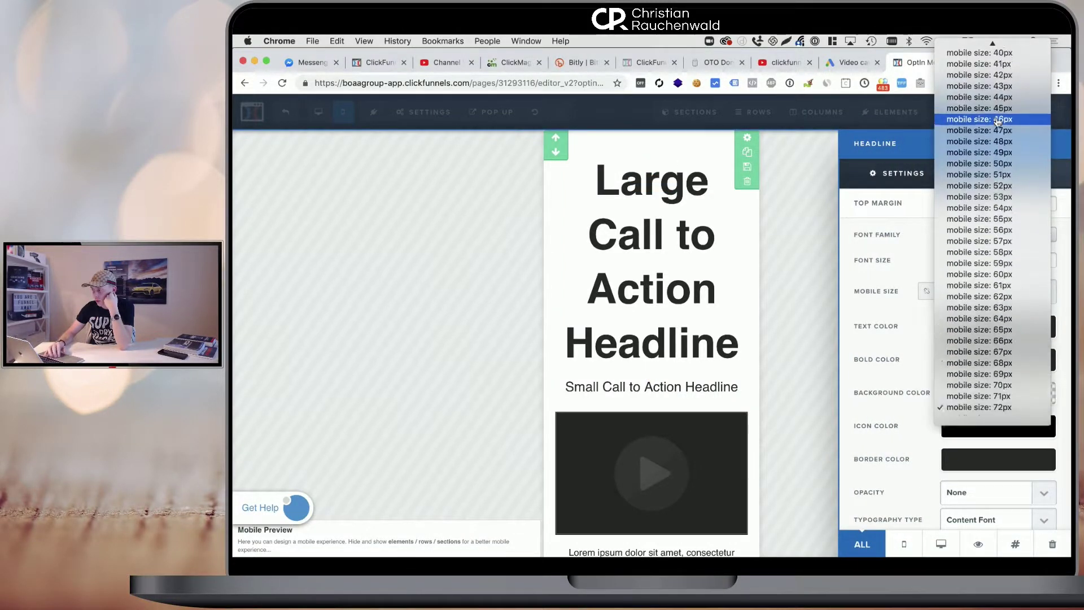
pyautogui.click(997, 93)
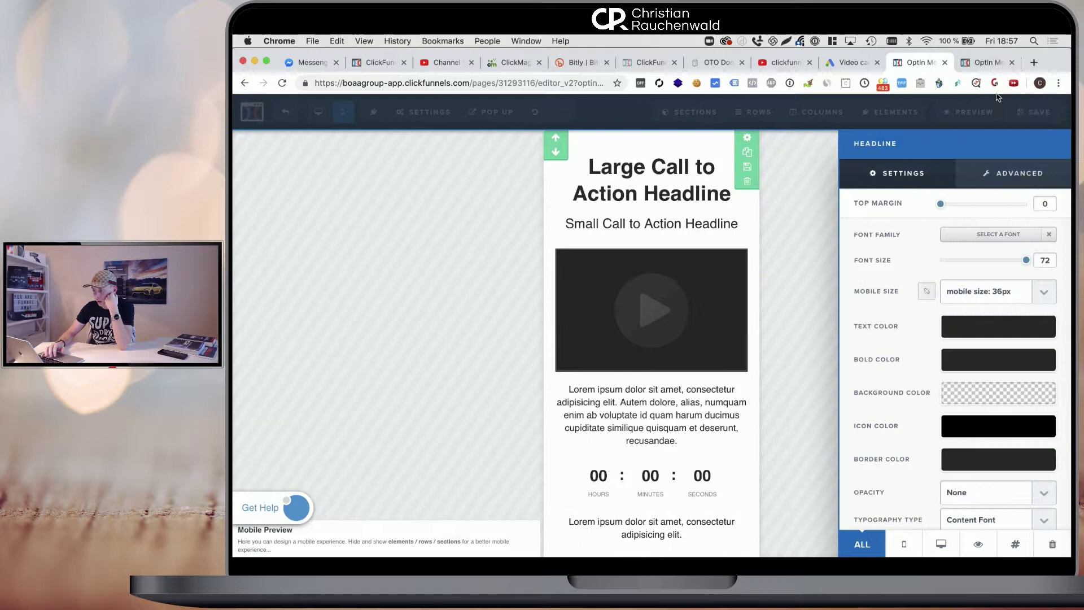
pyautogui.click(781, 218)
pyautogui.click(1038, 111)
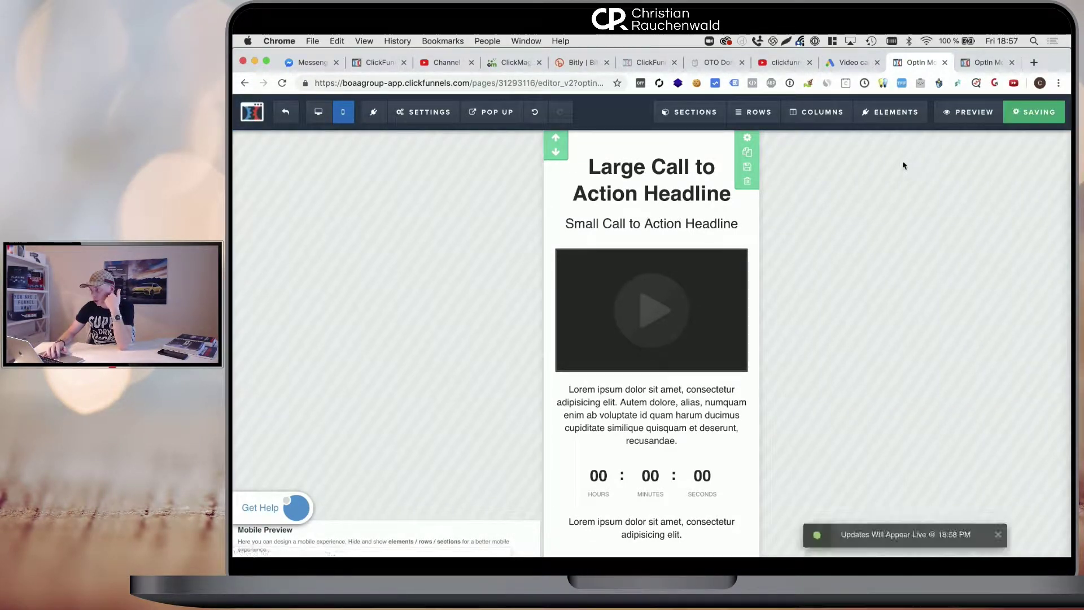
pyautogui.click(992, 69)
# Reload the opt-in preview to see the 36px headline on two lines, then return to the dashboard
pyautogui.scroll(-5, 563, 343)
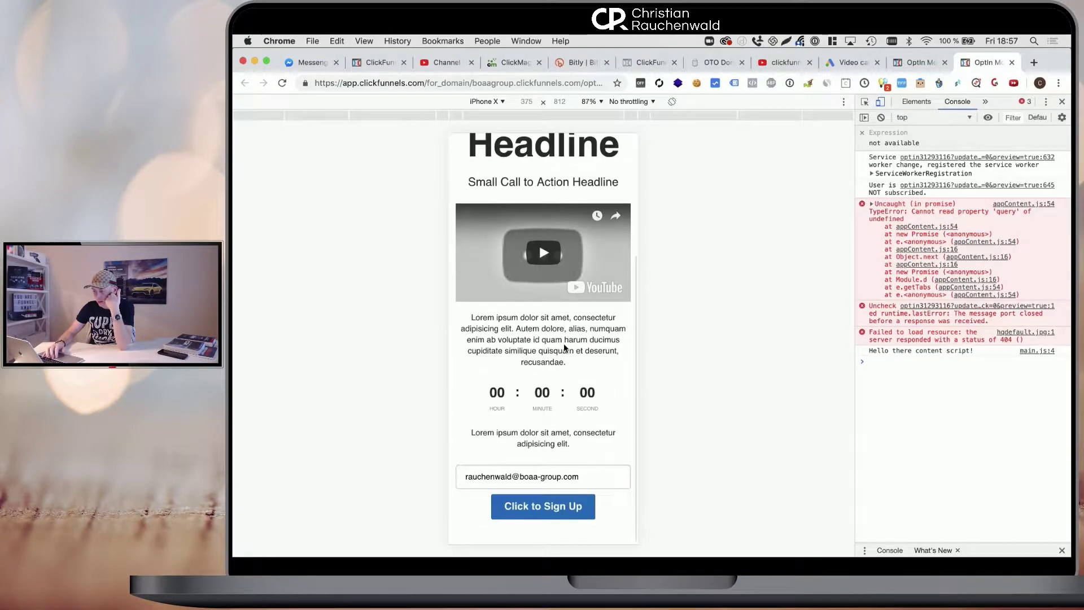
pyautogui.scroll(5, 565, 349)
pyautogui.click(282, 84)
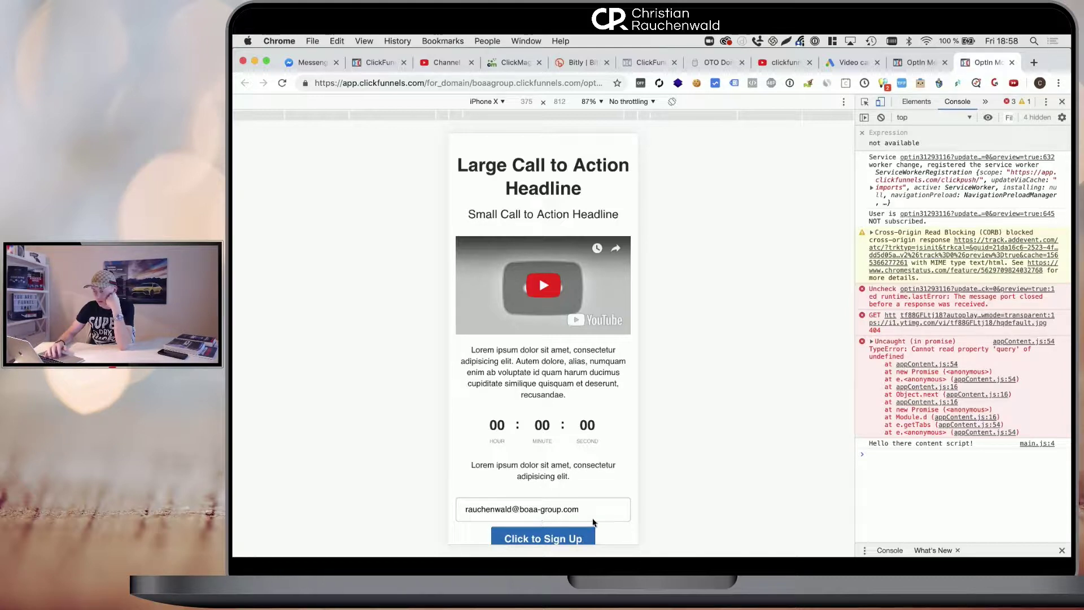
pyautogui.click(380, 64)
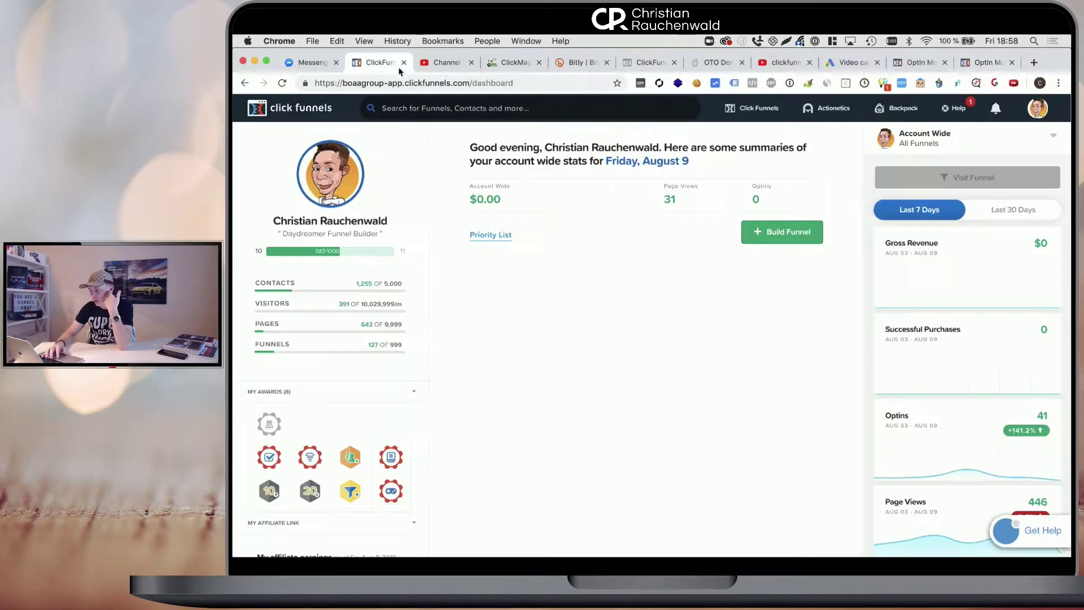
# In the desktop layout, duplicate the short paragraph above the email field
pyautogui.click(918, 63)
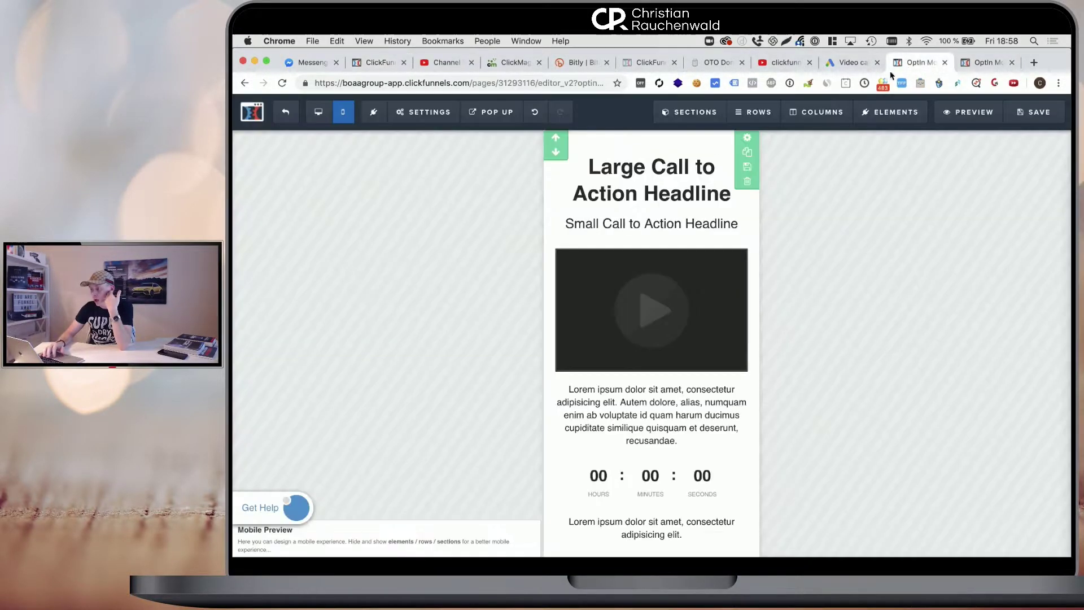
pyautogui.click(318, 112)
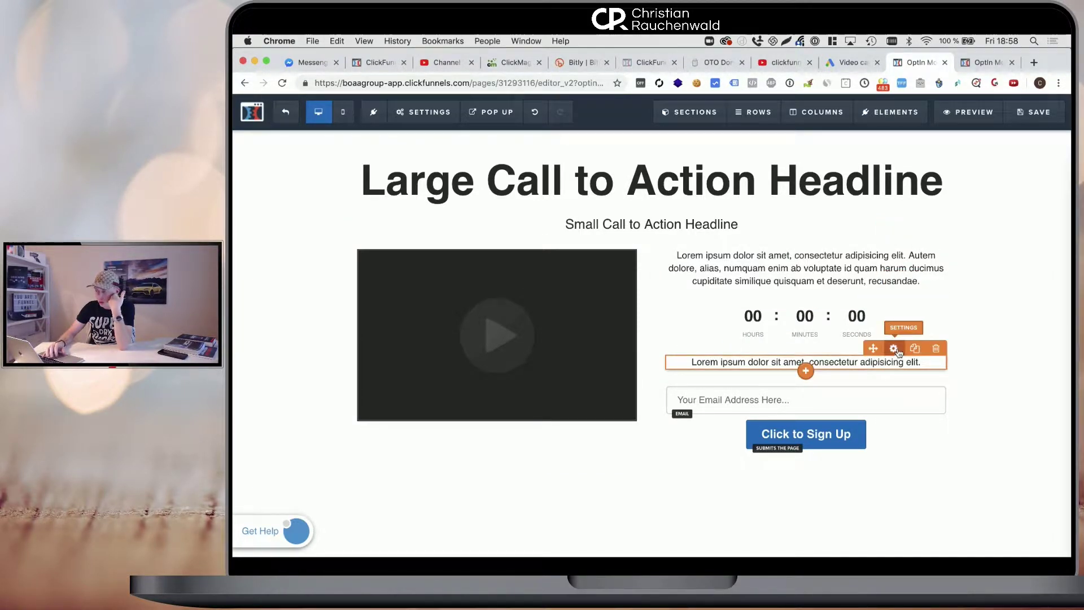
pyautogui.click(897, 347)
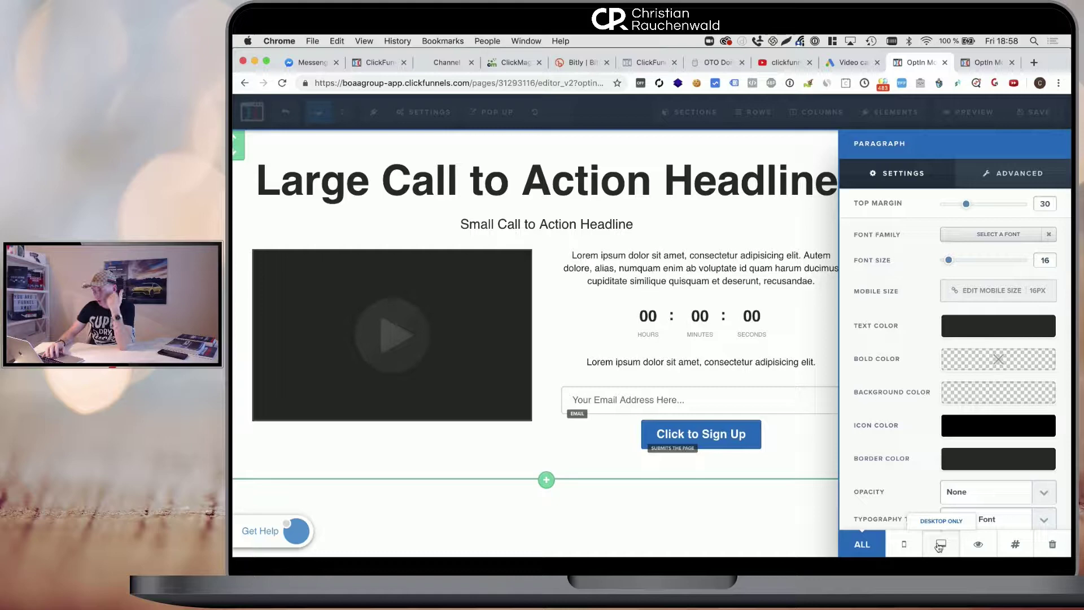
pyautogui.click(751, 395)
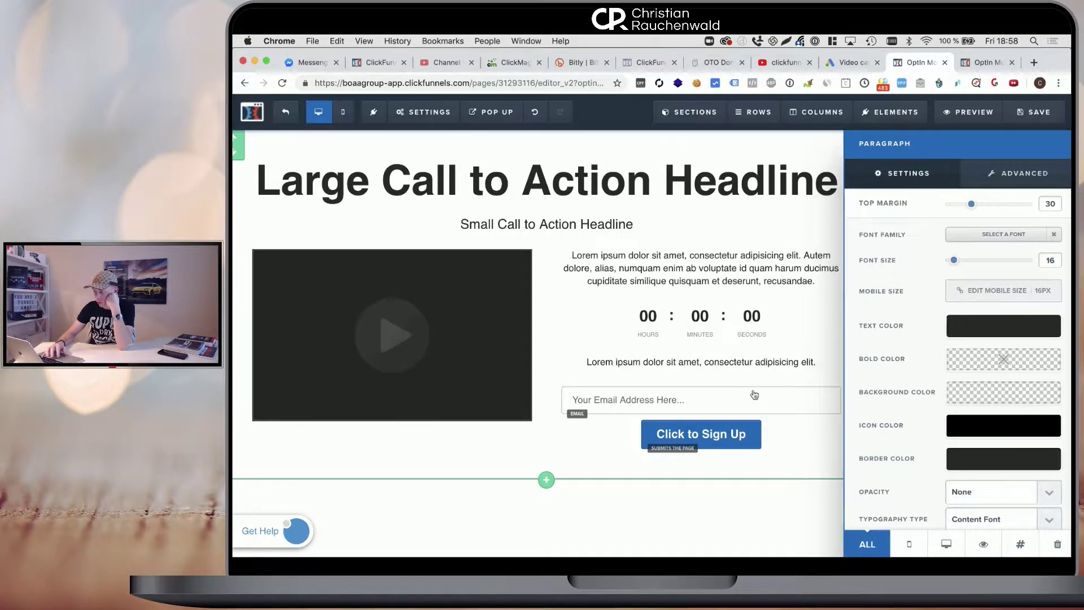
pyautogui.click(915, 348)
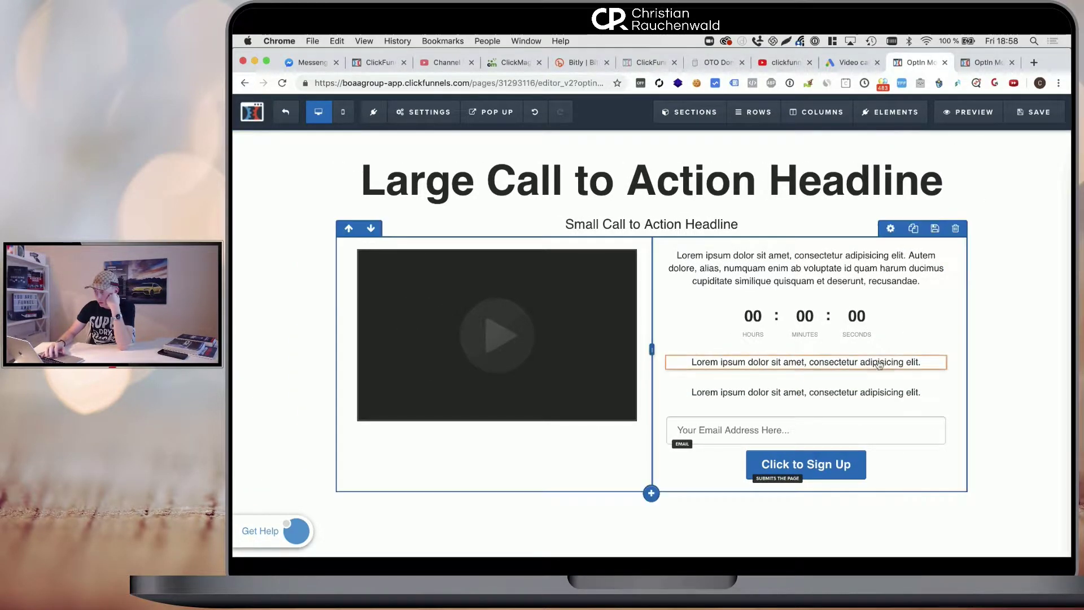
# Set the first paragraph copy to Desktop Only and the second to Mobile Only
pyautogui.click(893, 347)
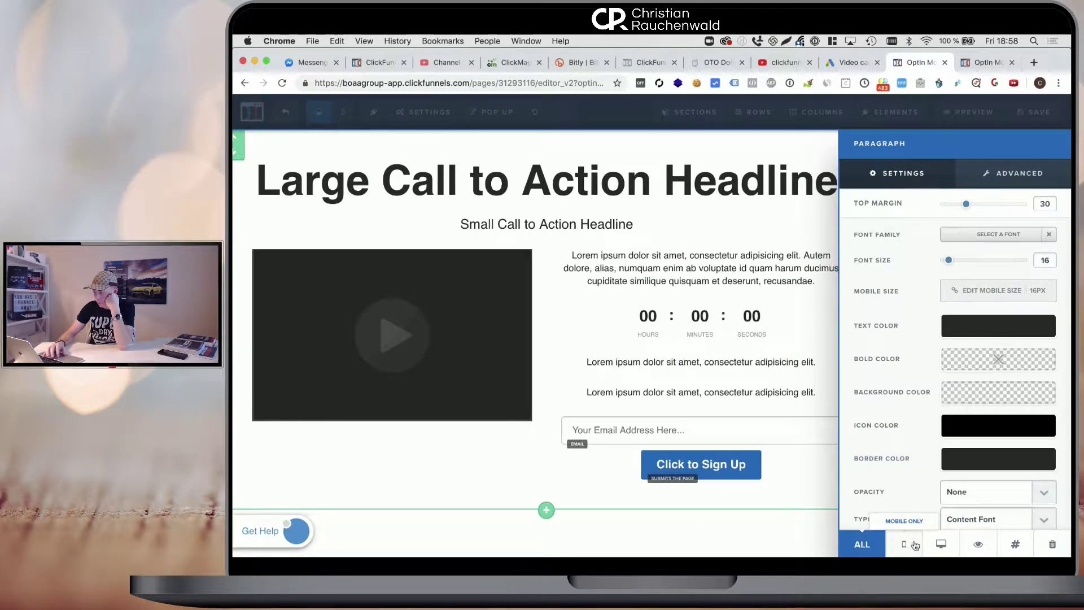
pyautogui.click(939, 544)
pyautogui.click(796, 393)
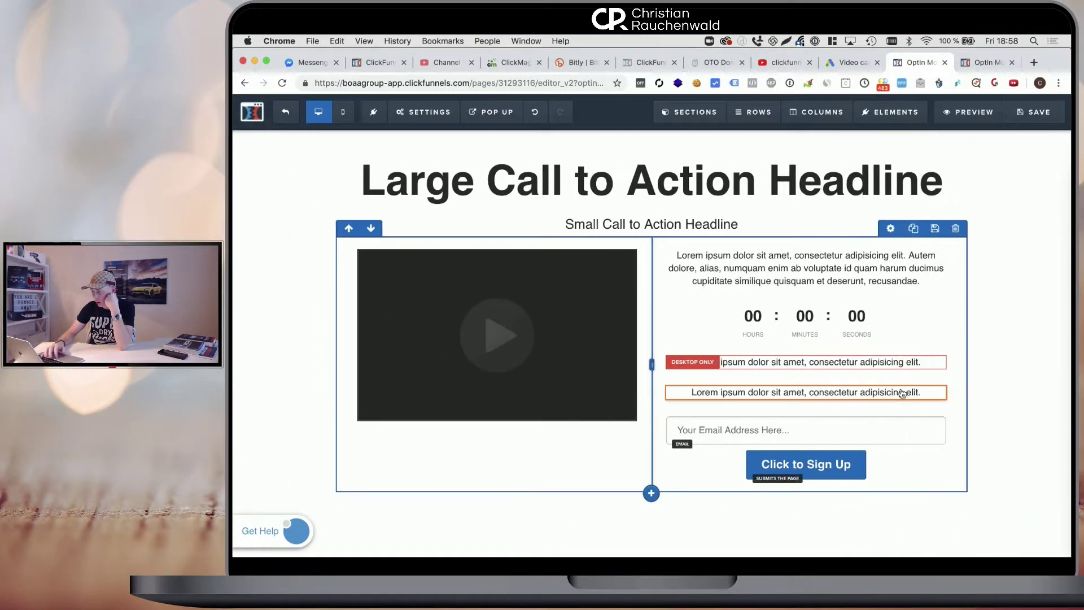
pyautogui.click(893, 378)
pyautogui.click(904, 543)
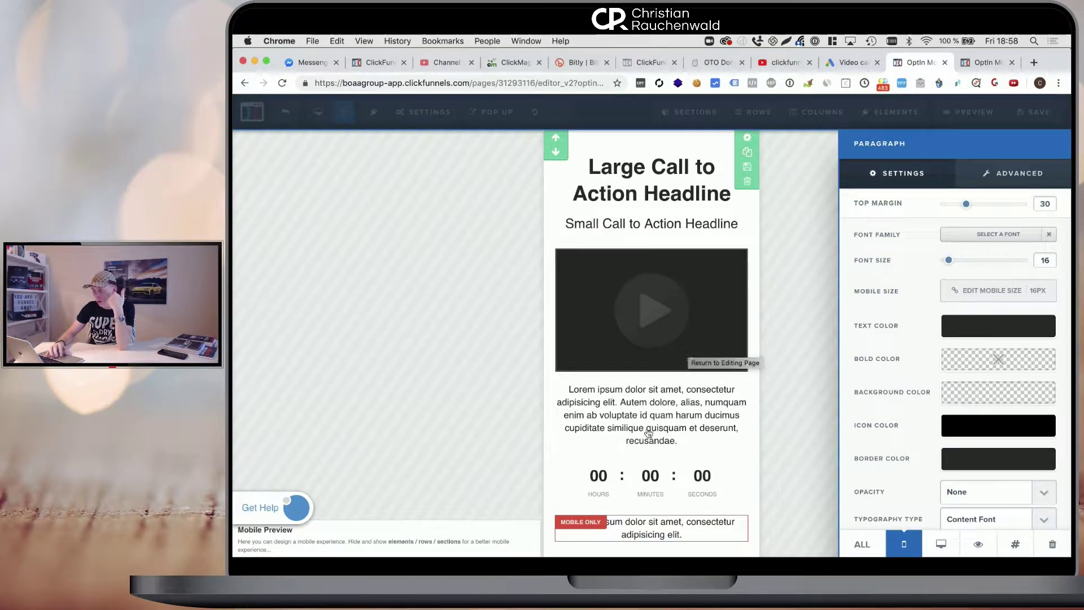
pyautogui.click(649, 433)
# Move the mobile-only paragraph below the sign-up button and save the page
pyautogui.scroll(-3, 650, 424)
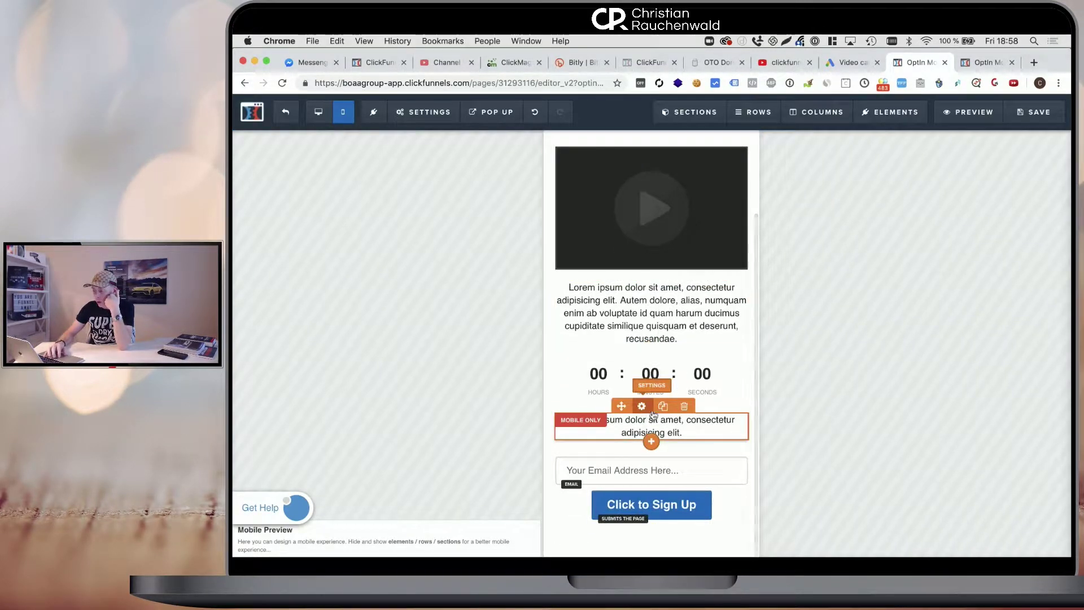
pyautogui.scroll(1, 655, 418)
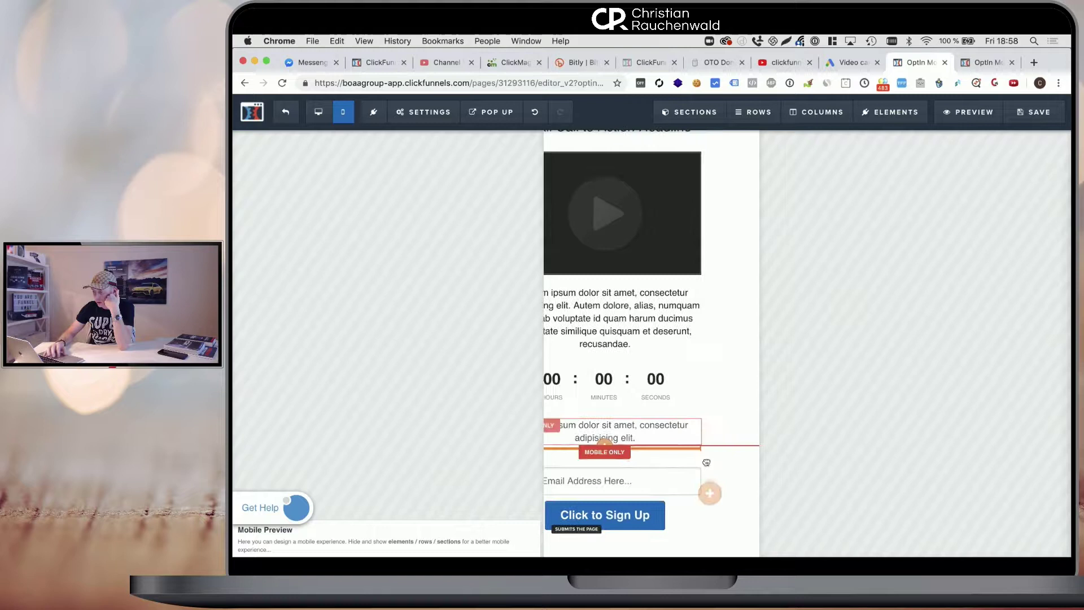
pyautogui.moveTo(707, 462); pyautogui.dragTo(705, 502)
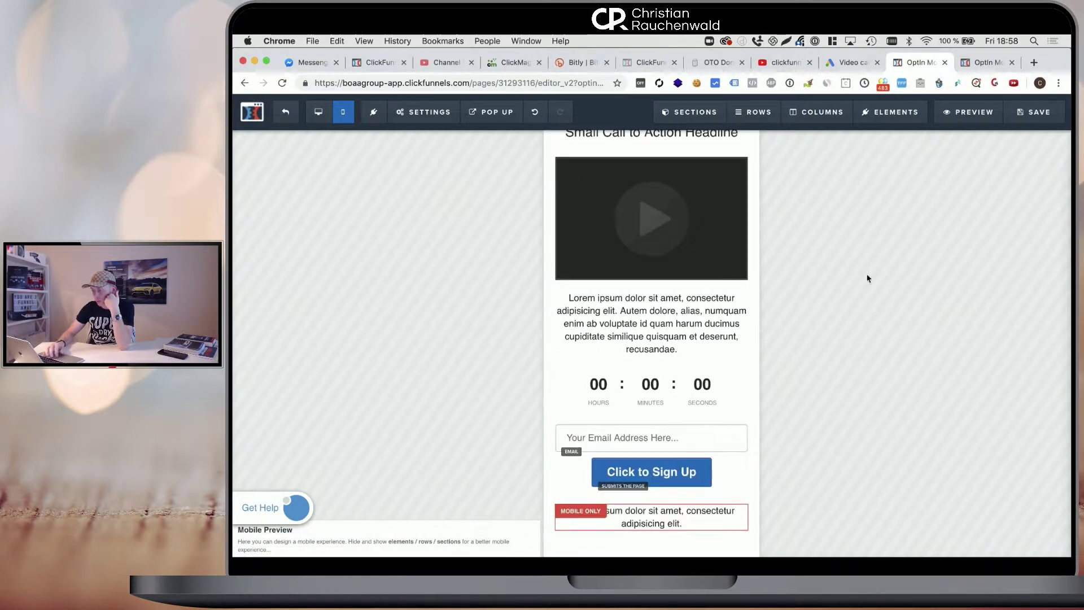
pyautogui.click(1060, 116)
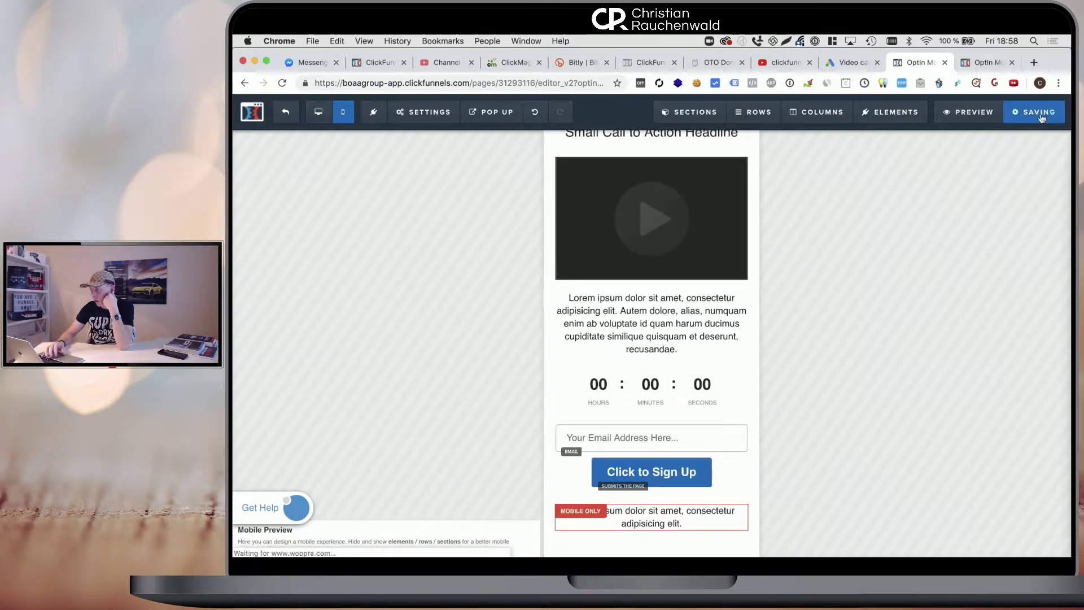
# Reload the live opt-in preview, check the mobile layout, then switch it to desktop width
pyautogui.click(984, 63)
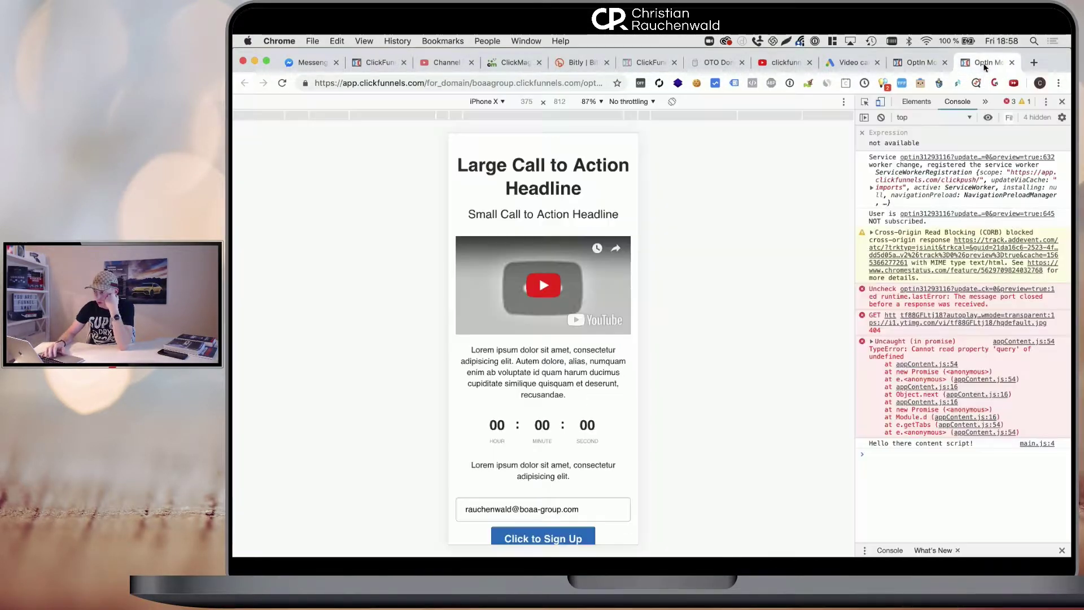
pyautogui.click(283, 84)
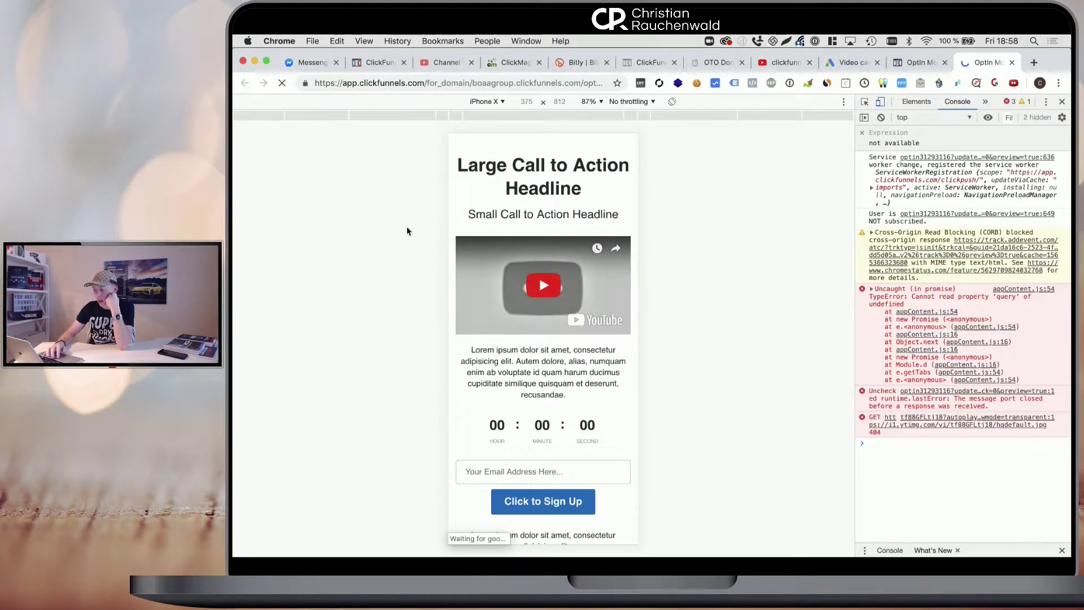
pyautogui.click(522, 477)
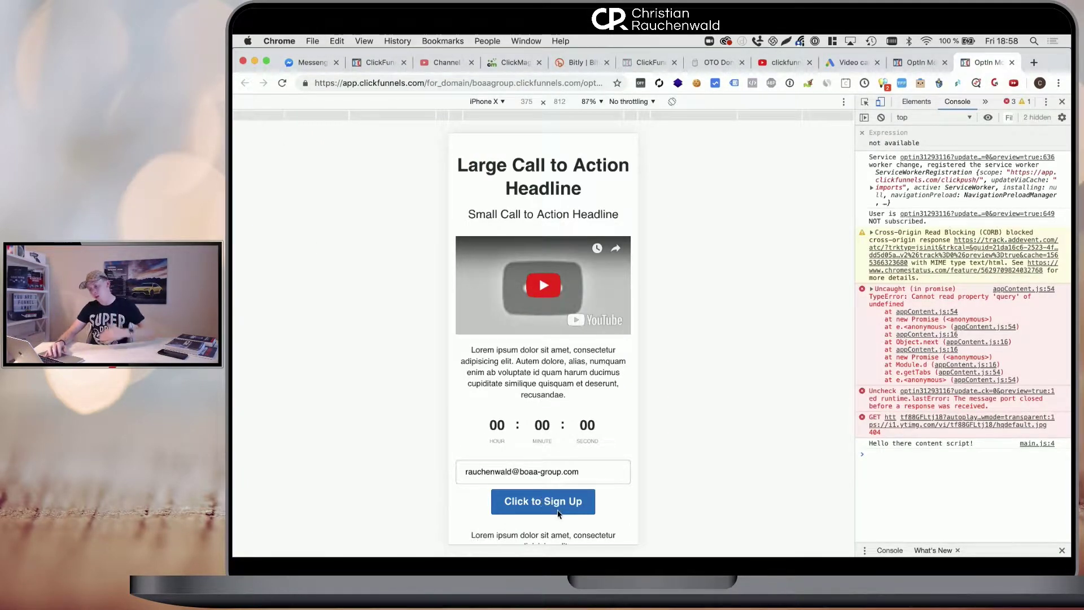
pyautogui.scroll(-1, 560, 514)
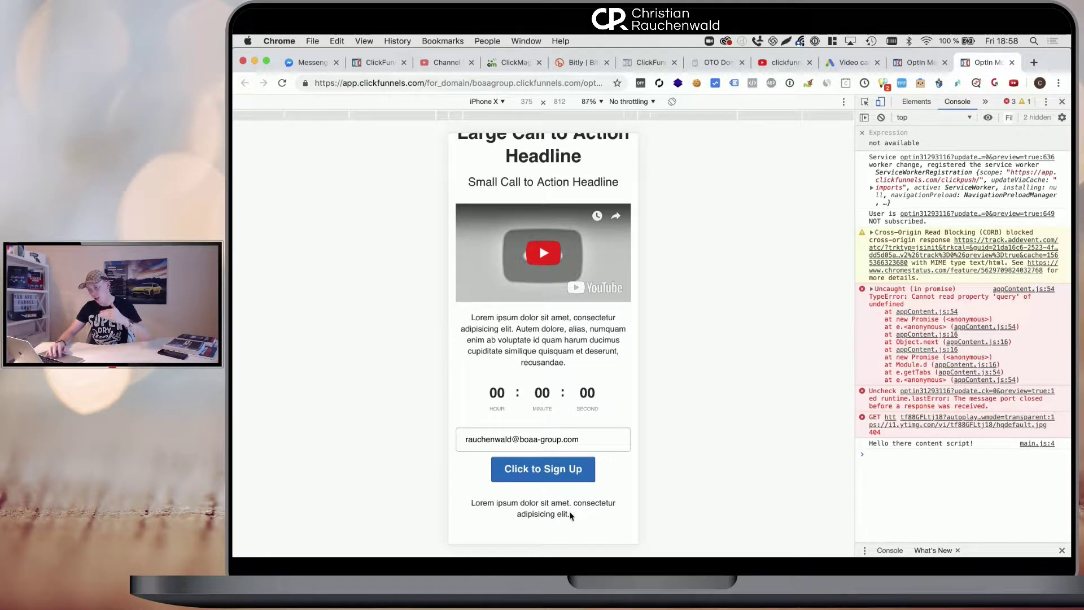
pyautogui.scroll(1, 569, 510)
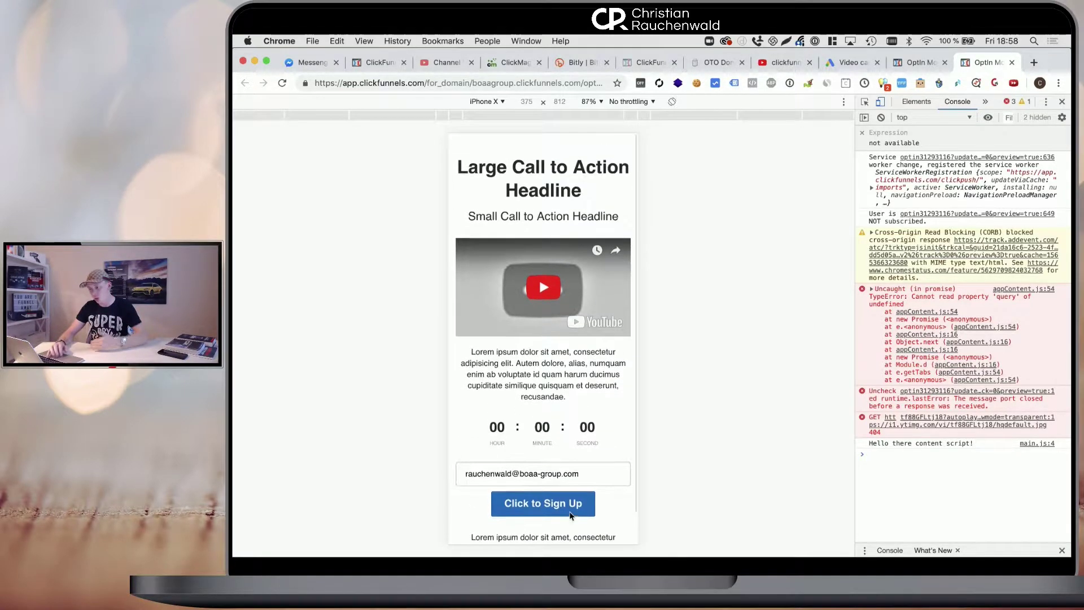
pyautogui.click(880, 102)
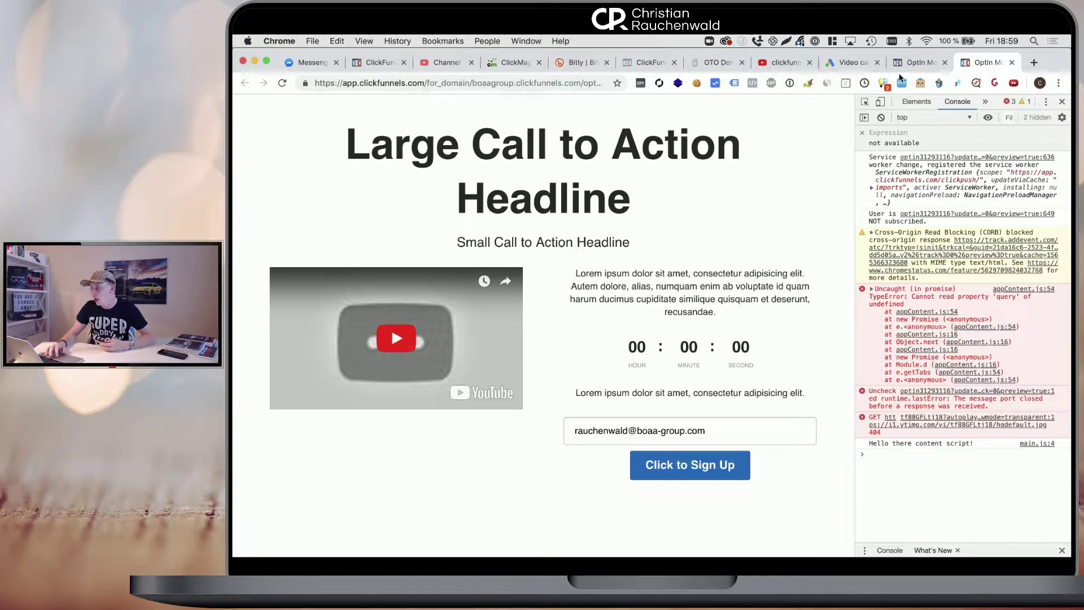
# Return to the page editor and switch it back to the desktop layout
pyautogui.click(923, 63)
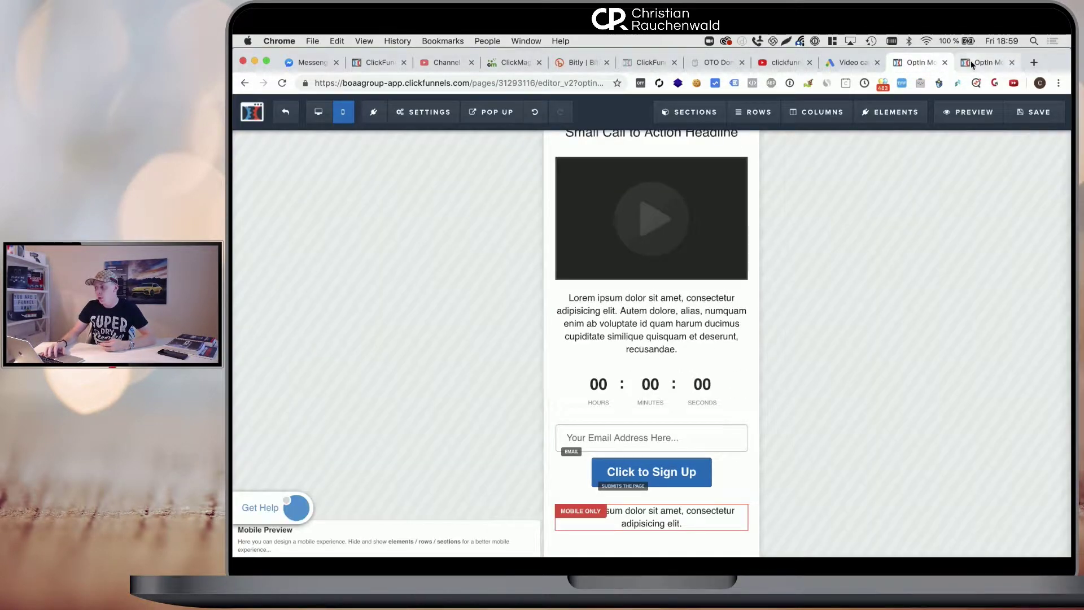
pyautogui.scroll(3, 654, 305)
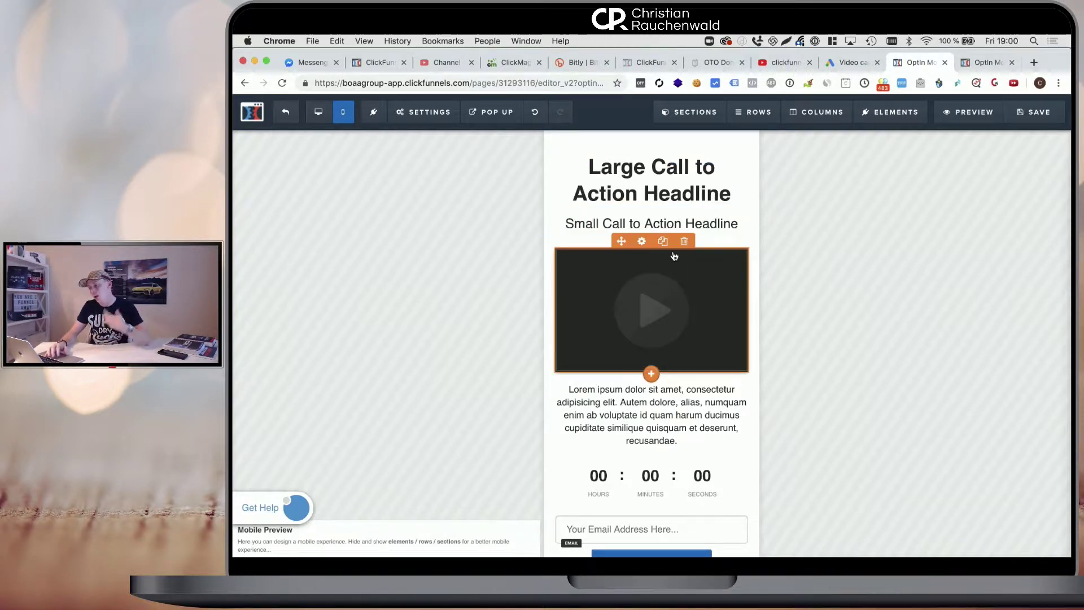
pyautogui.click(318, 112)
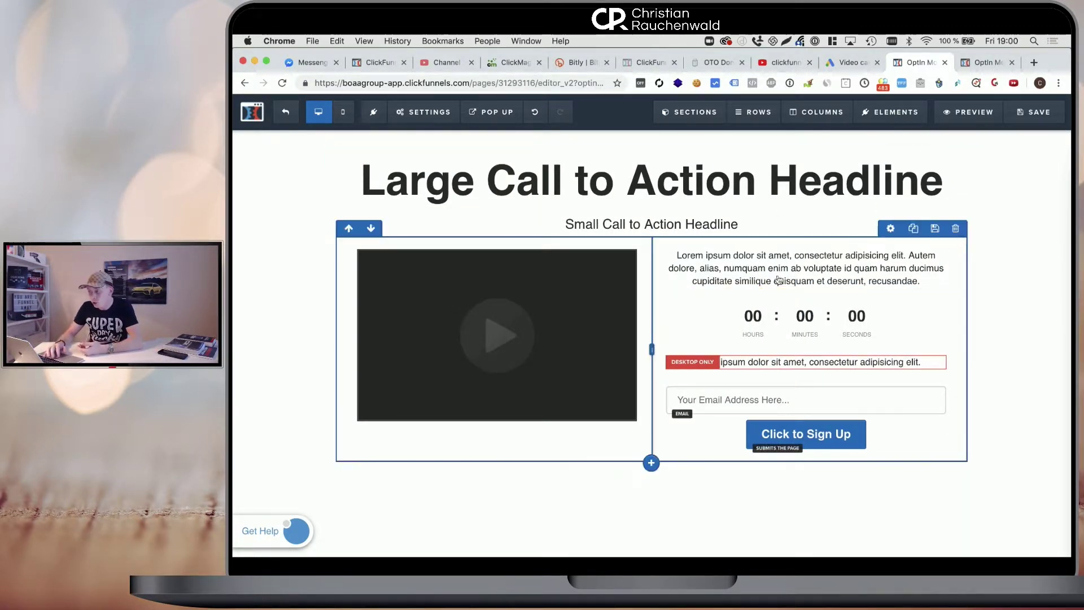
# Clone the two-column form row and set the original row to Desktop Only
pyautogui.click(915, 229)
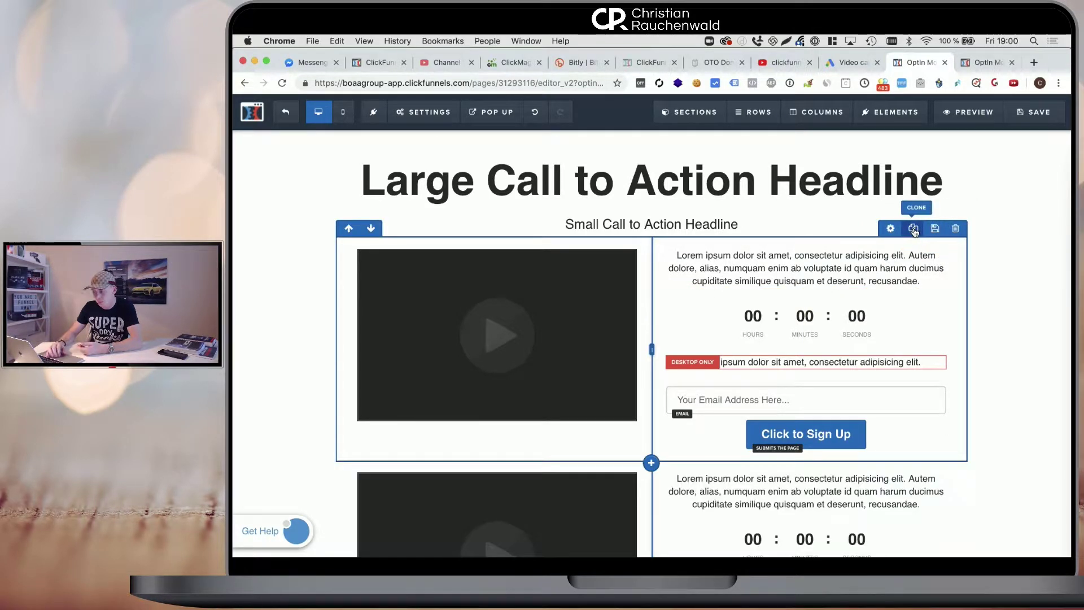
pyautogui.scroll(-1, 904, 220)
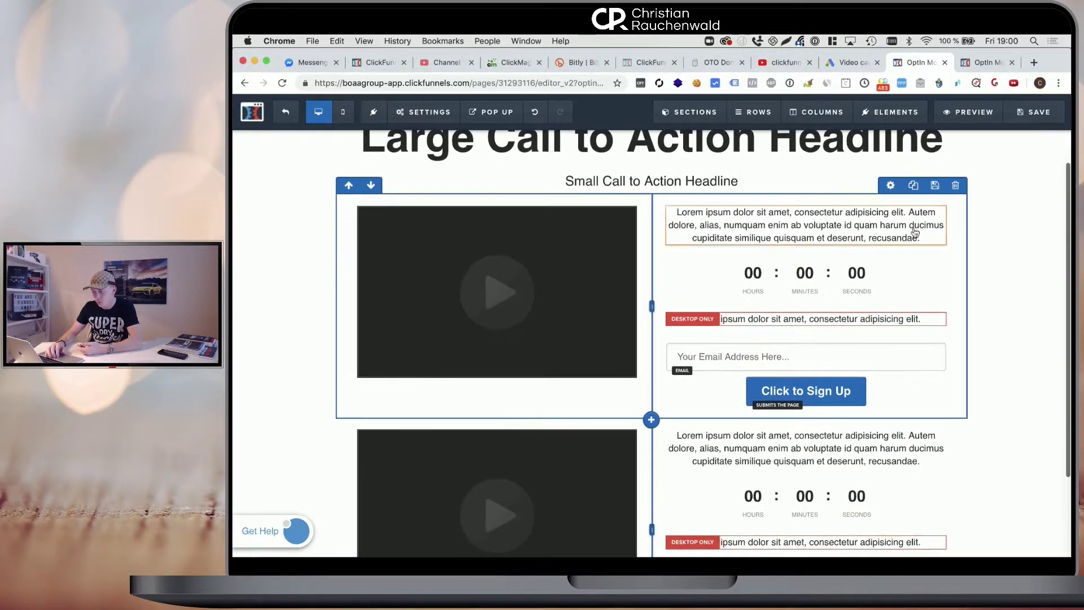
pyautogui.click(887, 188)
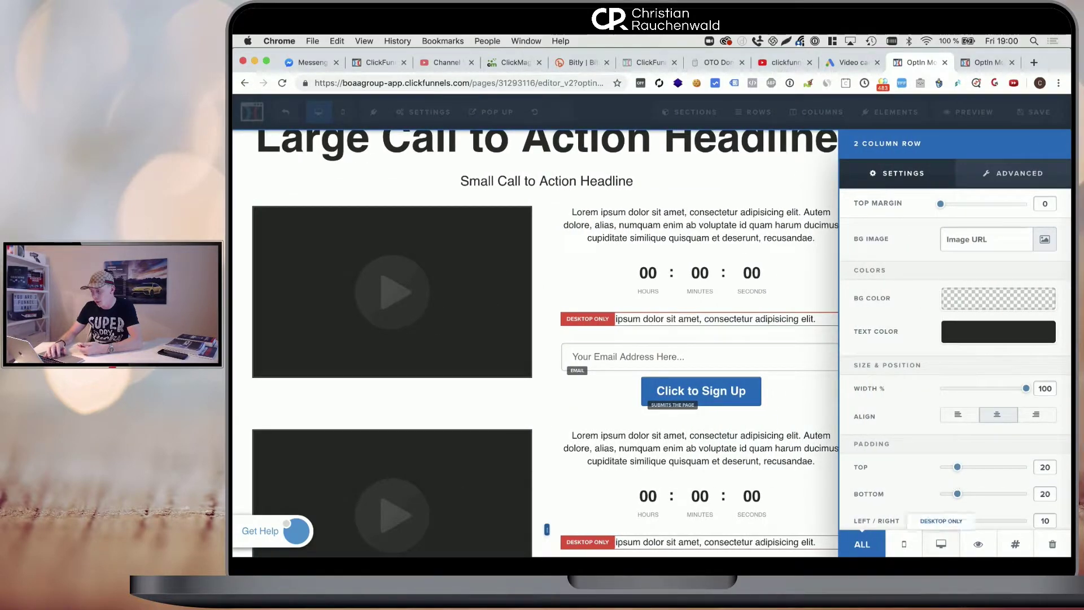
pyautogui.click(941, 544)
pyautogui.click(766, 319)
# Set the cloned row to Mobile Only and return the editor to the desktop layout
pyautogui.scroll(-2, 791, 317)
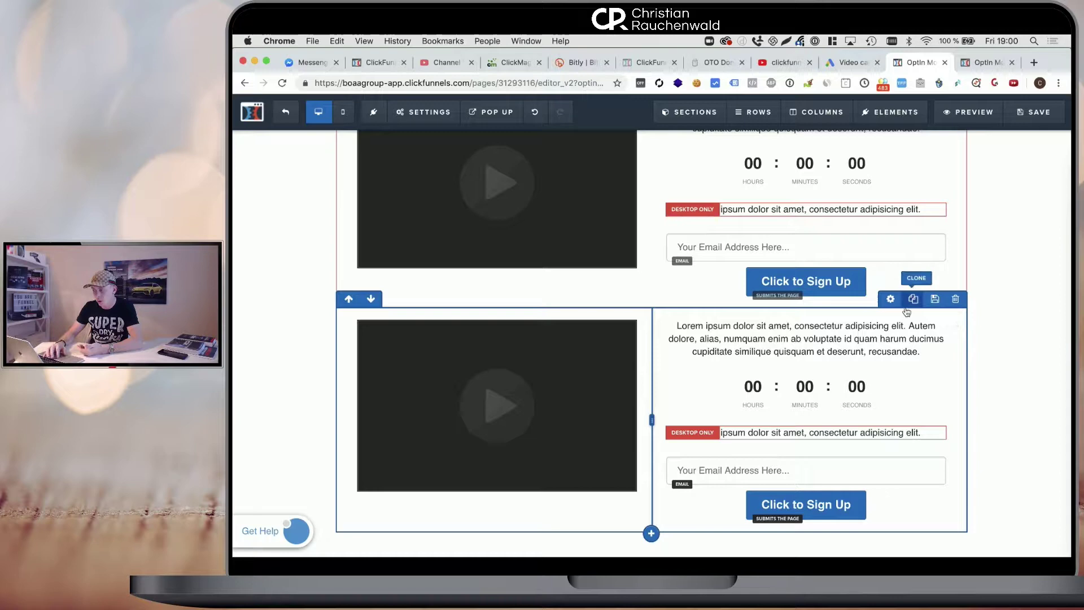
pyautogui.click(889, 298)
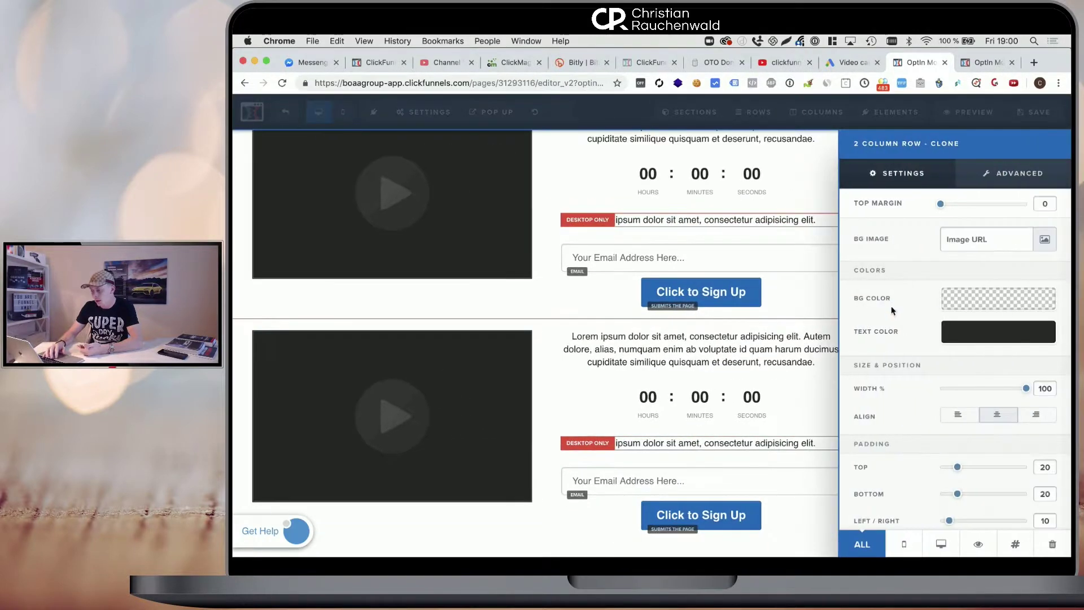
pyautogui.click(904, 544)
pyautogui.click(649, 288)
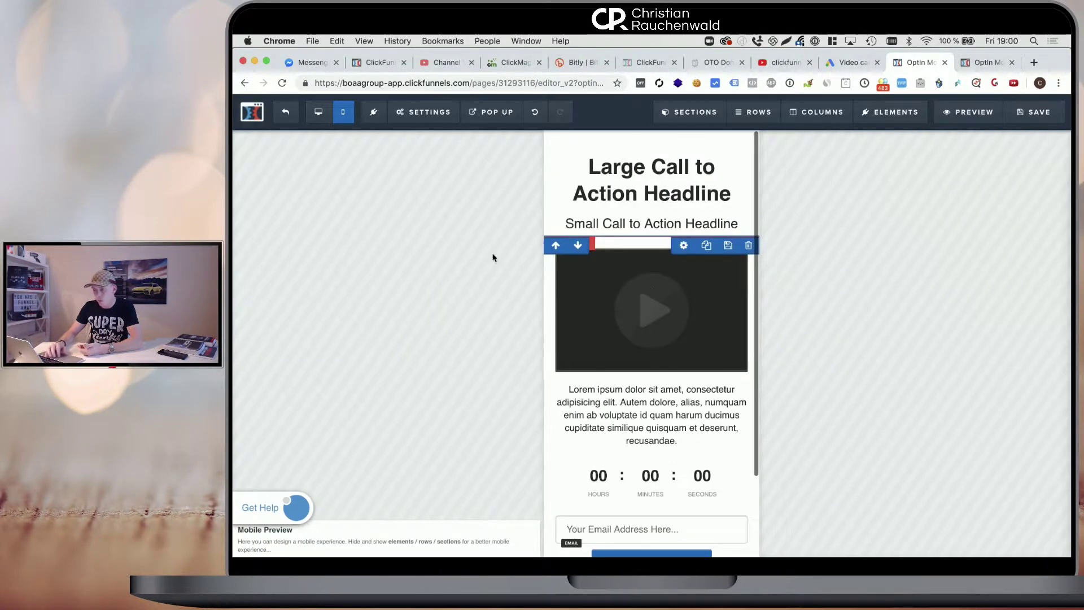
pyautogui.click(318, 112)
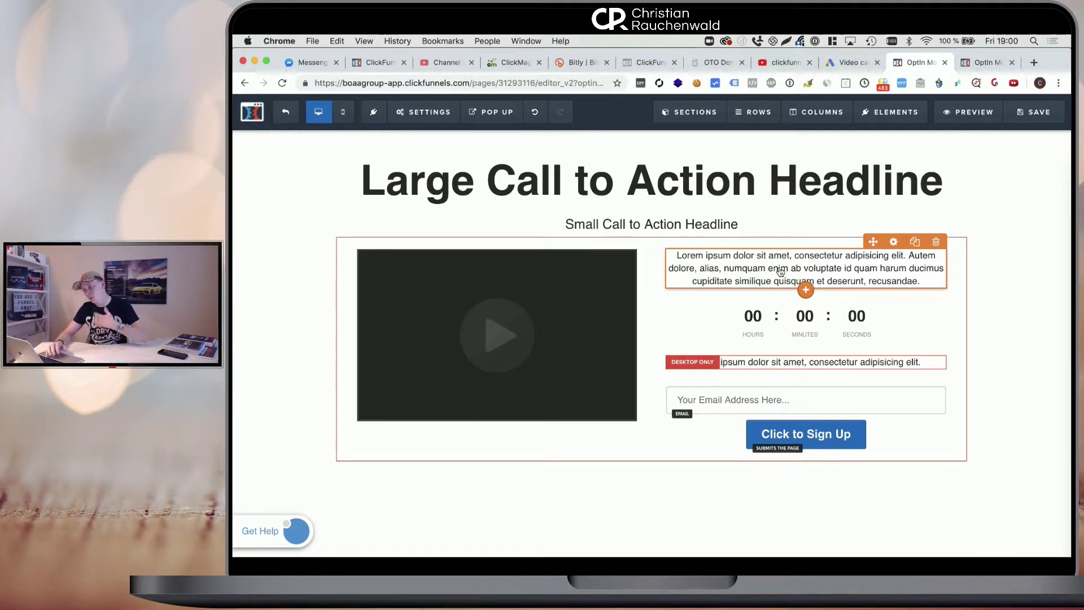
# Load the presenter's personal website in a new browser tab
pyautogui.press('super+t')
pyautogui.write('chr')
pyautogui.press('Return')
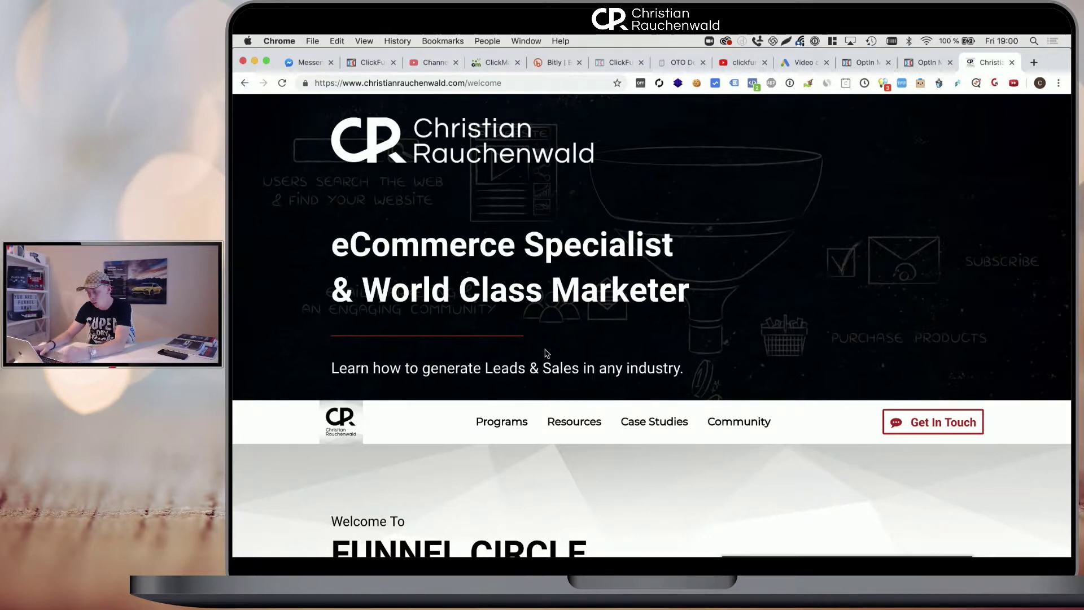
# Preview the website at phone size in DevTools, then return to full desktop width
pyautogui.press('super+alt+j')
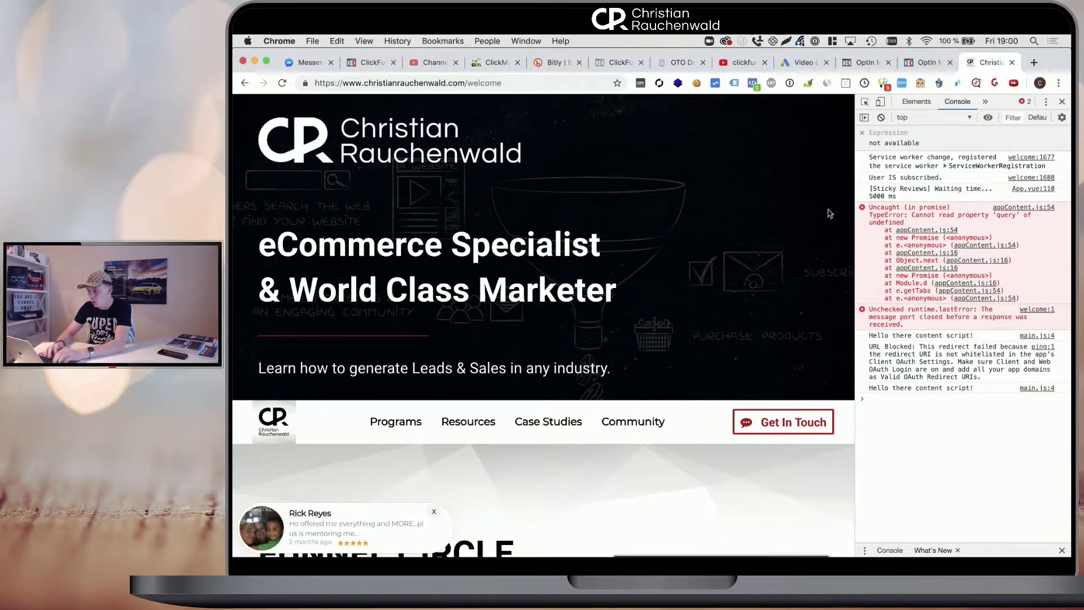
pyautogui.click(880, 101)
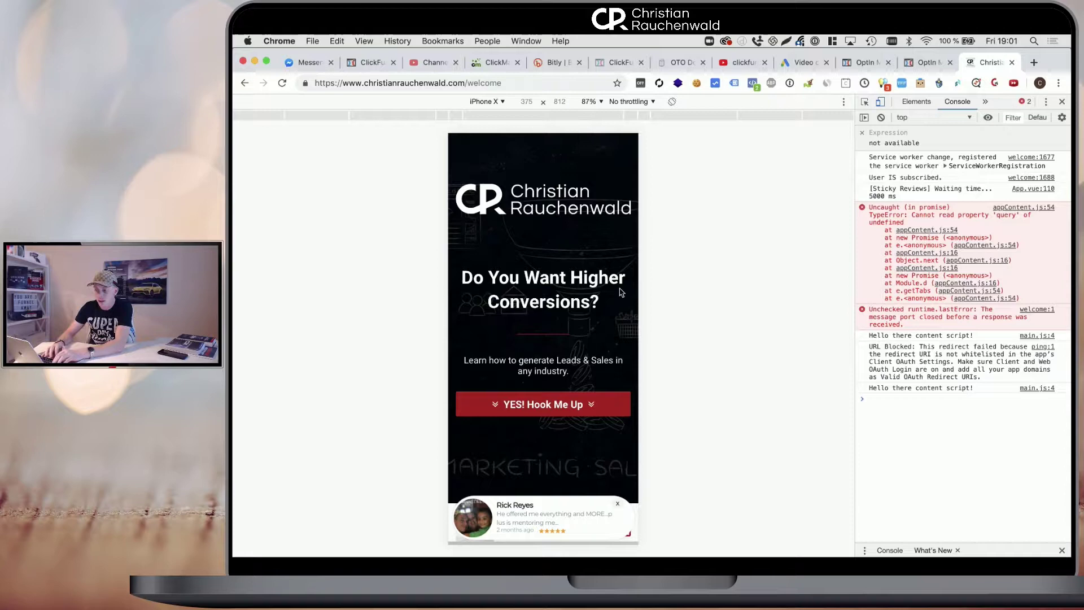
pyautogui.scroll(-1, 549, 284)
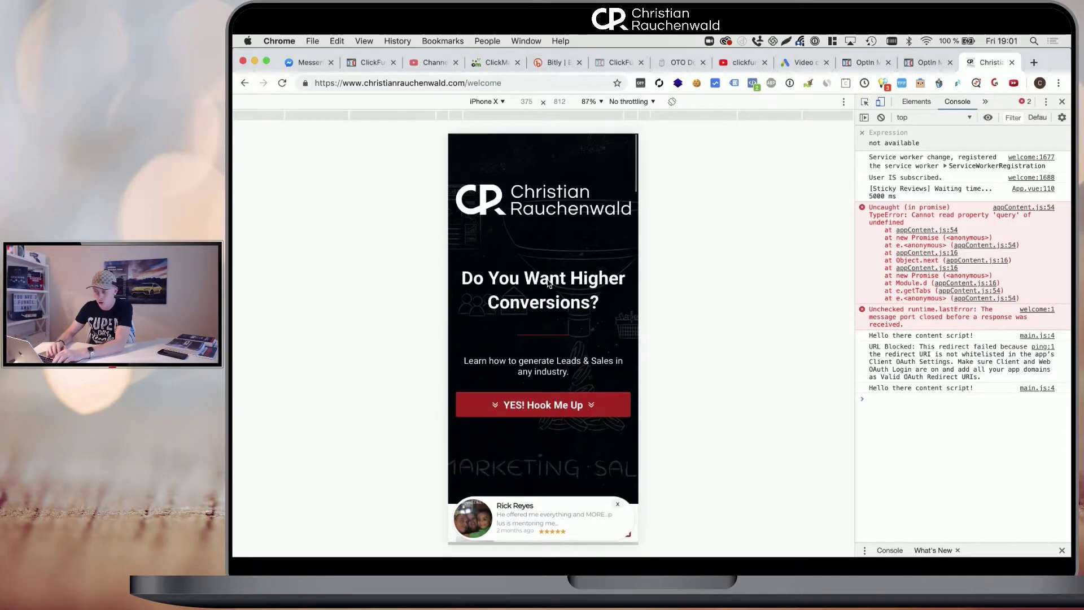
pyautogui.click(879, 103)
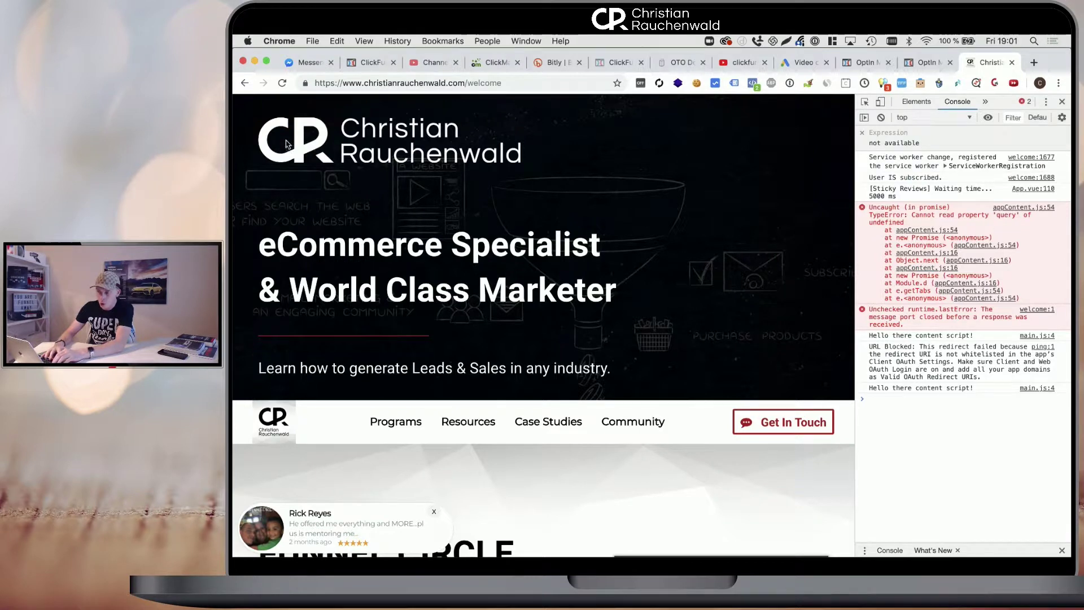
# Select the logo, headline and tagline text, then close DevTools and clear the selection
pyautogui.moveTo(632, 290); pyautogui.dragTo(296, 134)
pyautogui.moveTo(645, 394); pyautogui.dragTo(268, 133)
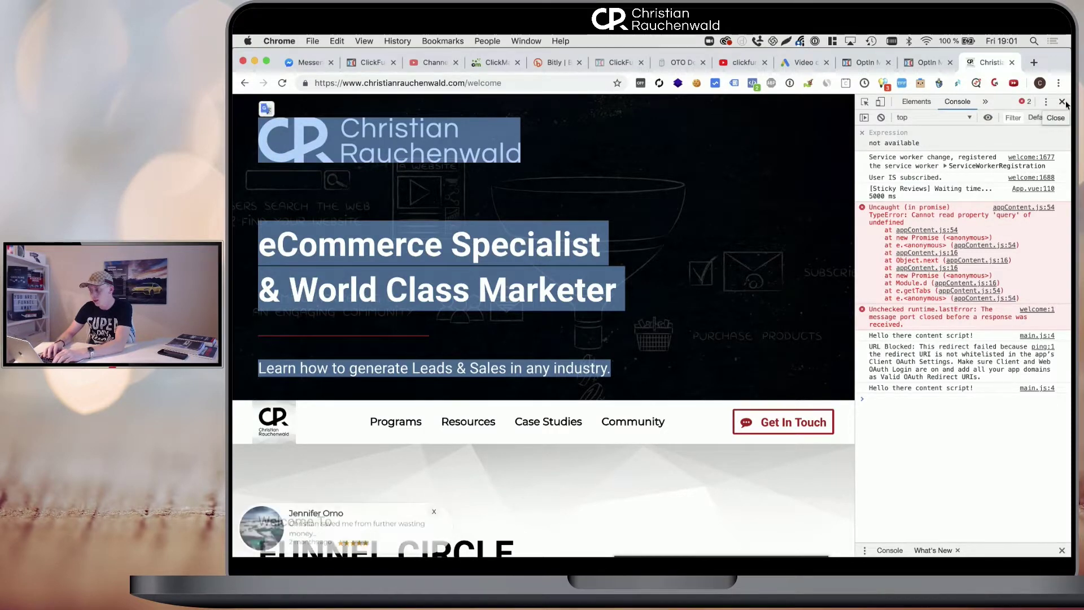
pyautogui.press('super+alt+i')
pyautogui.click(811, 253)
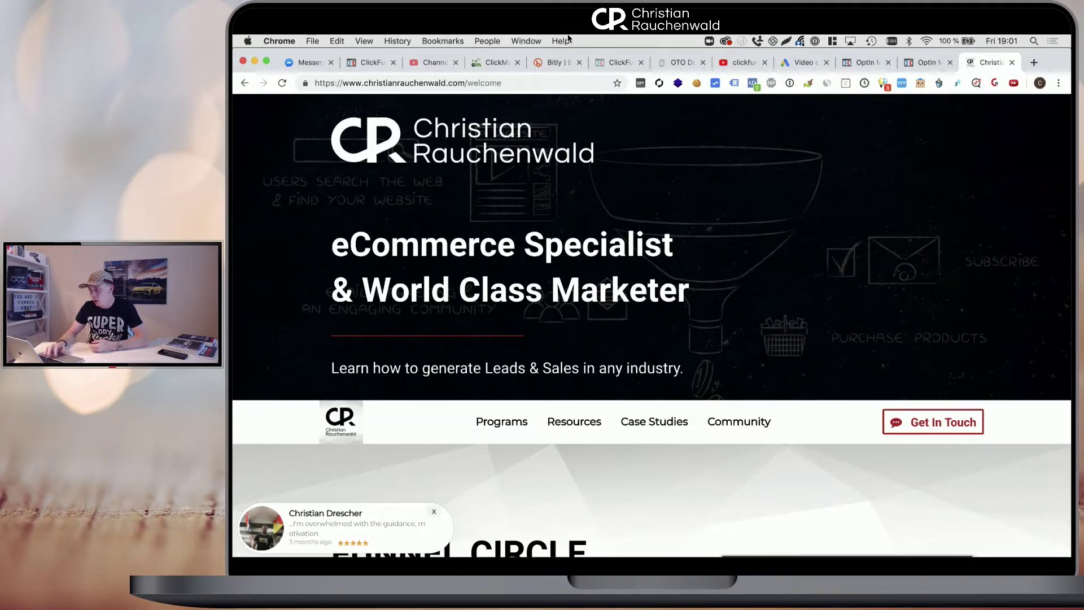
# Check the opt-in page in the editor's Mobile view, then return to the live preview tab to inspect it
pyautogui.click(929, 63)
pyautogui.click(863, 63)
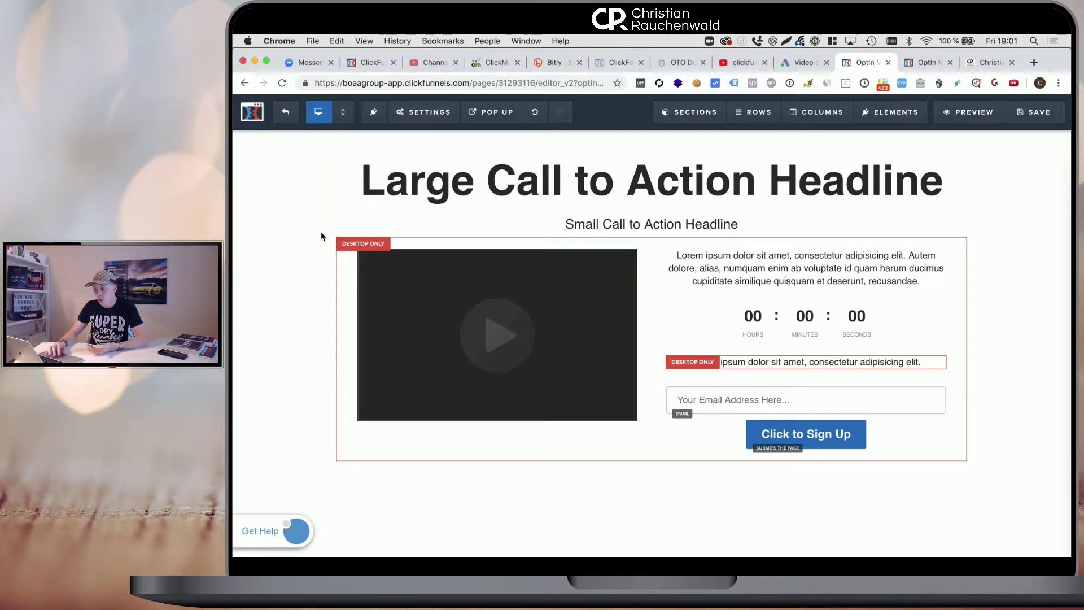
pyautogui.click(351, 116)
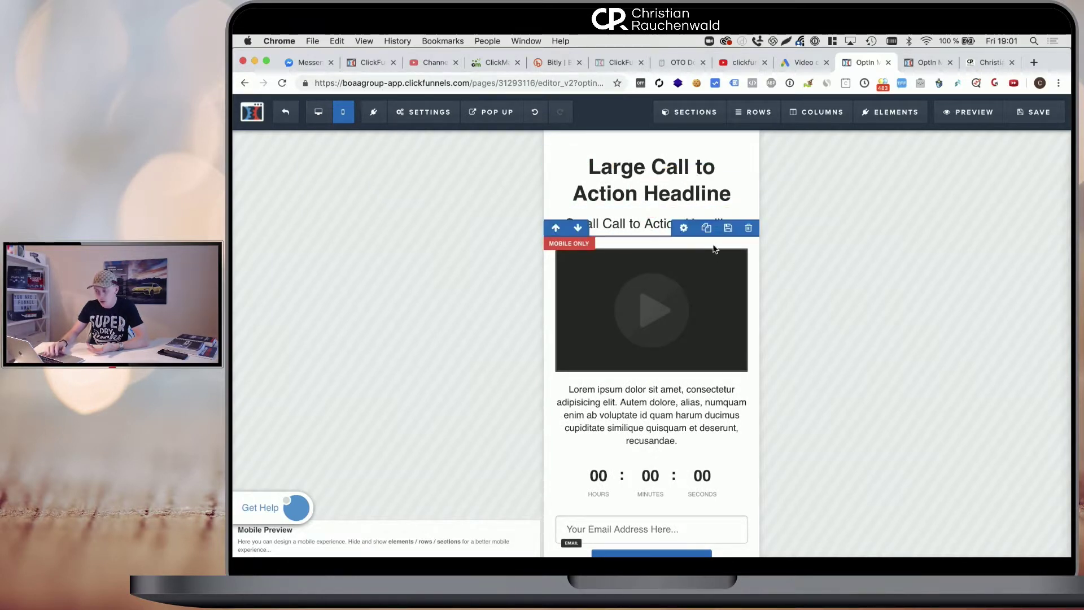
pyautogui.scroll(-3, 714, 243)
pyautogui.scroll(3, 714, 249)
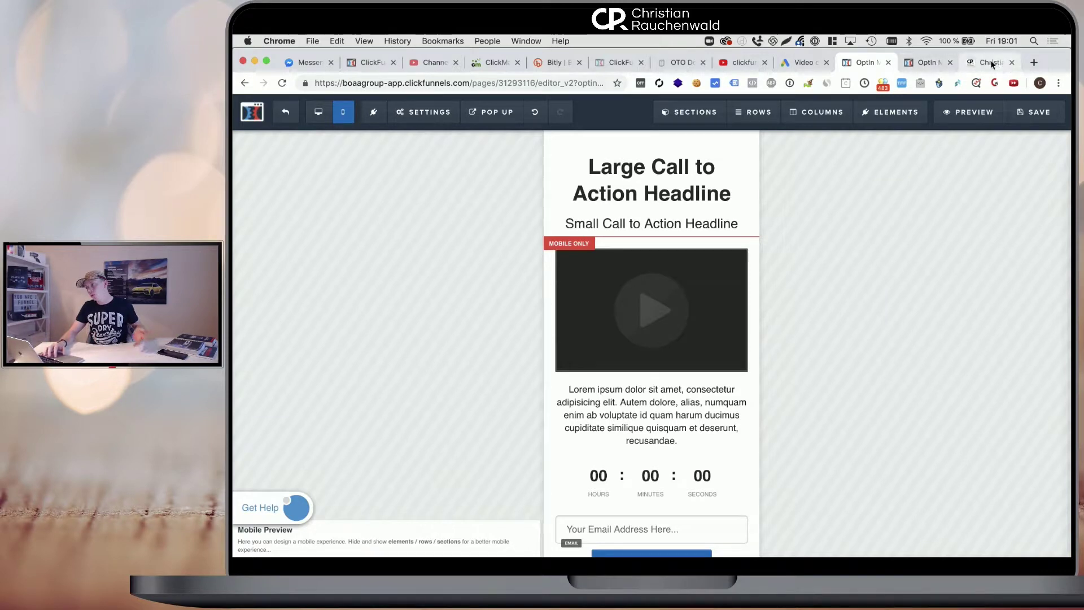
pyautogui.click(934, 62)
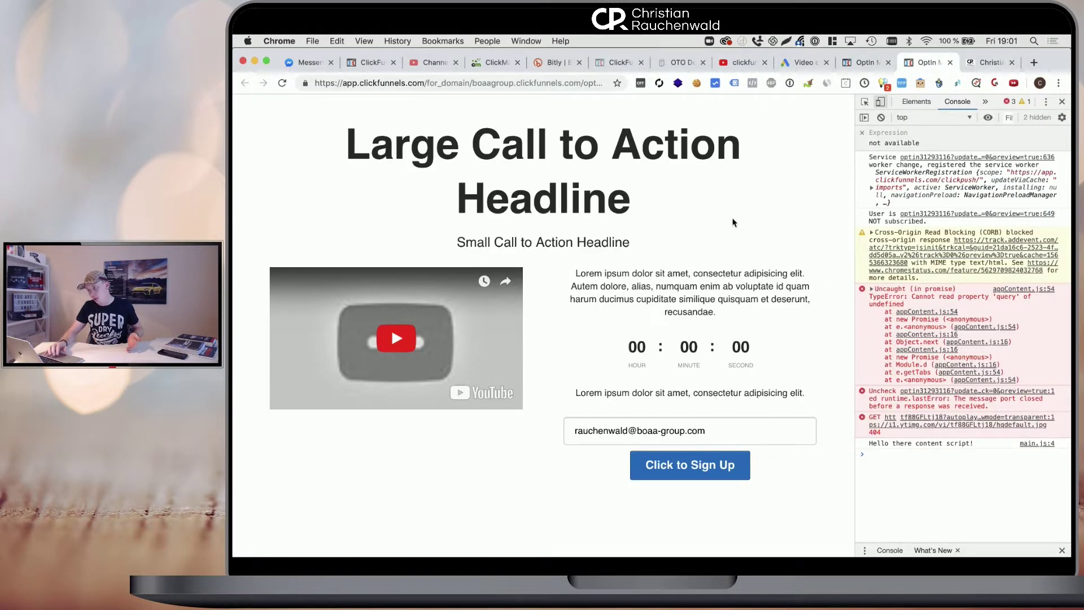
pyautogui.rightClick(733, 222)
# View the live opt-in page at iPhone X size, then return to the page editor
pyautogui.press('Escape')
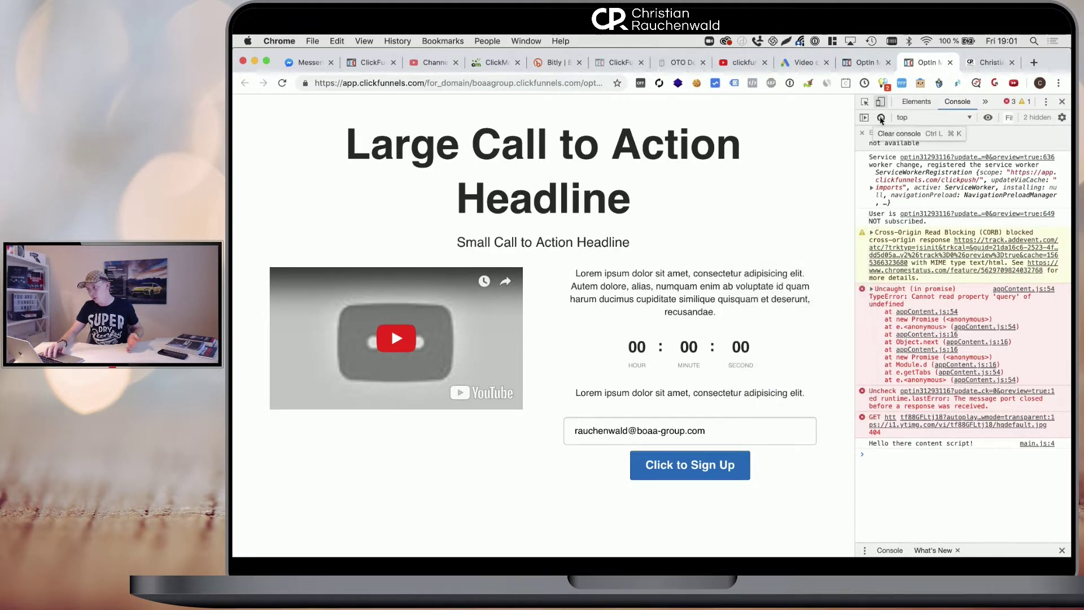
pyautogui.click(879, 101)
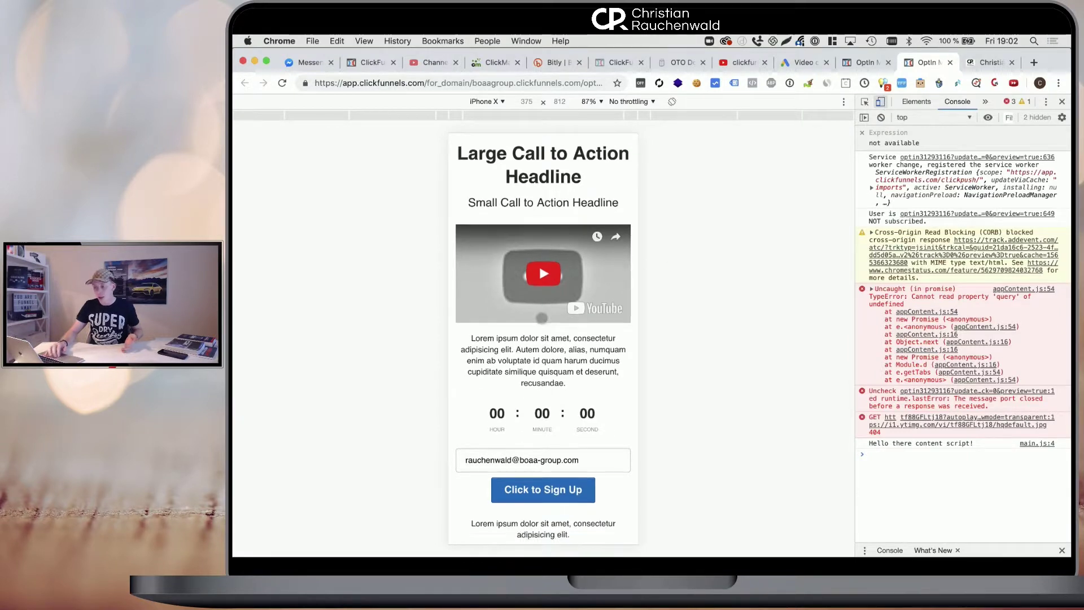
pyautogui.scroll(1, 585, 545)
pyautogui.scroll(-1, 505, 363)
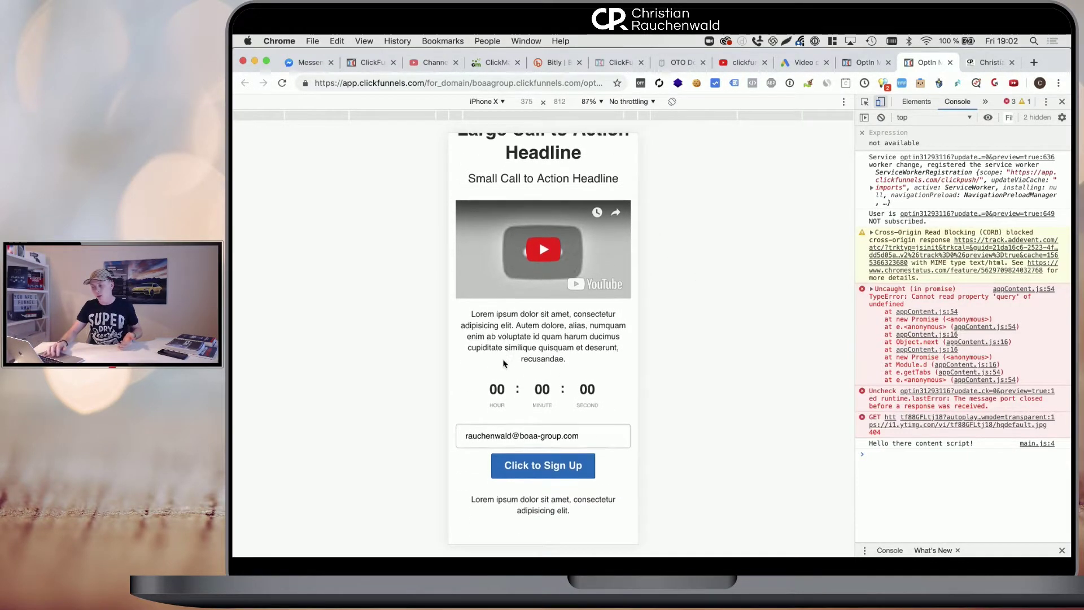
pyautogui.scroll(1, 504, 363)
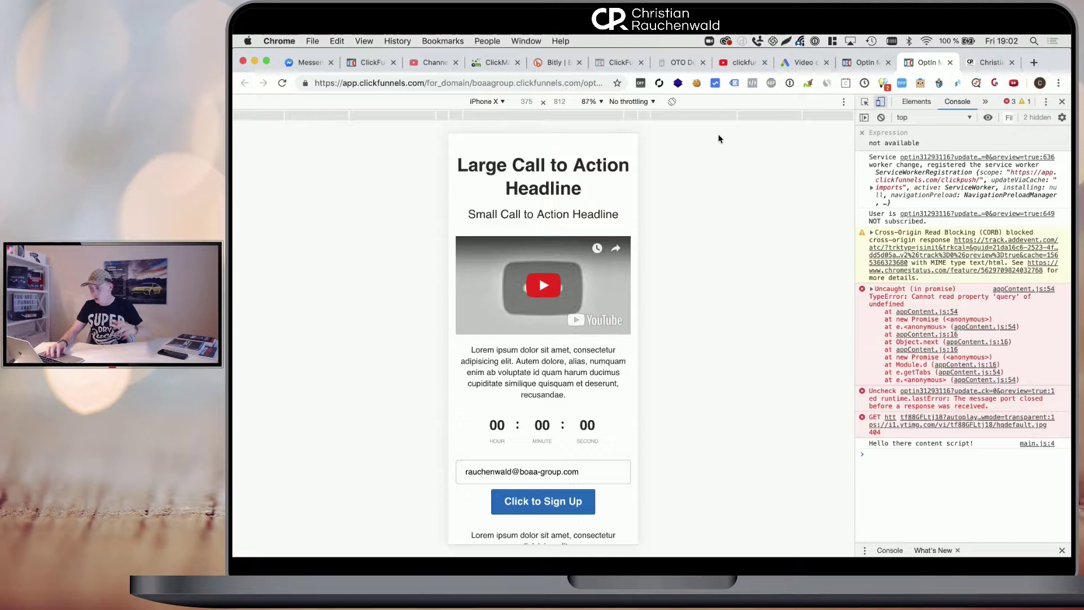
pyautogui.click(861, 61)
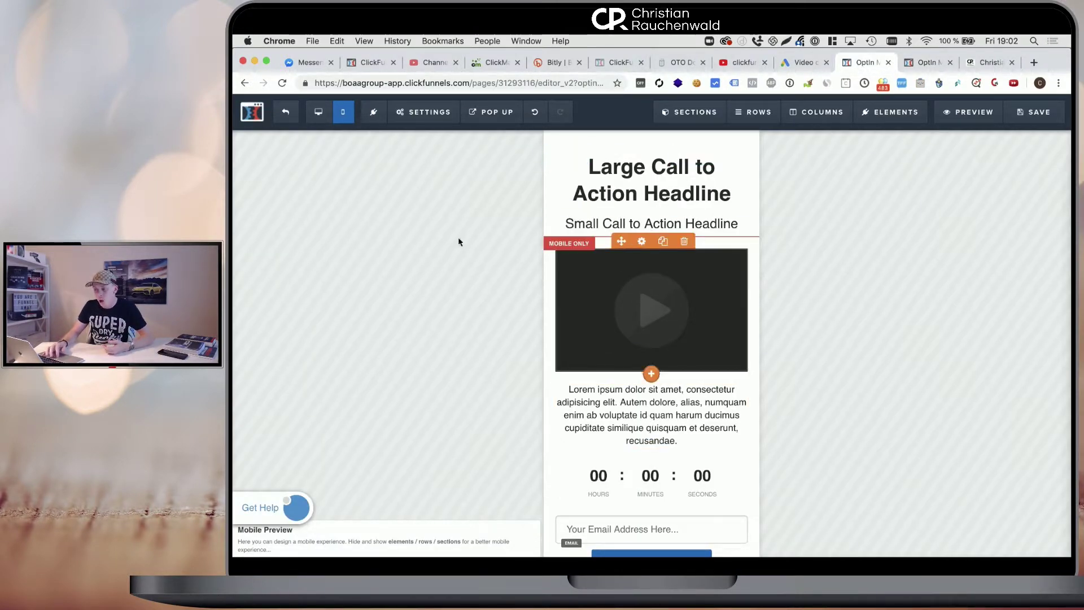
# Set both lorem ipsum paragraphs, mobile row and desktop row, to Desktop Only visibility
pyautogui.scroll(-2, 672, 335)
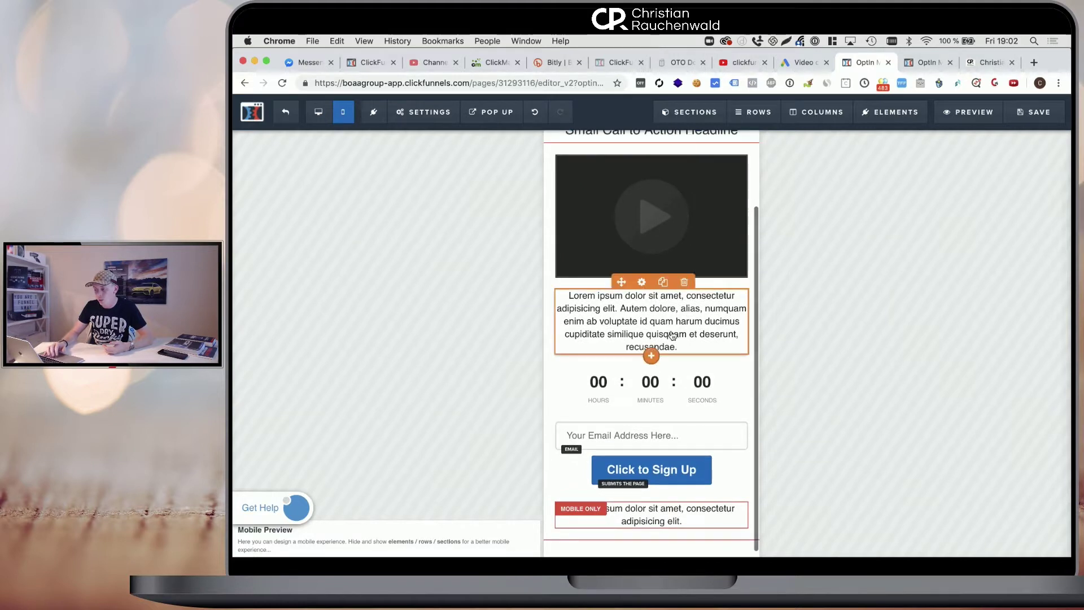
pyautogui.click(643, 282)
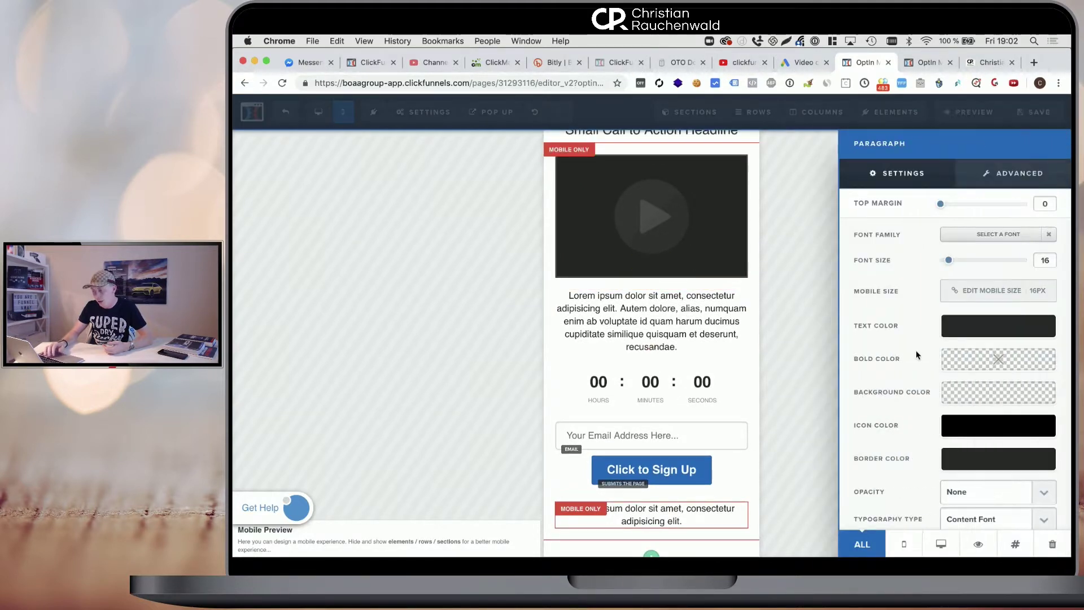
pyautogui.click(940, 546)
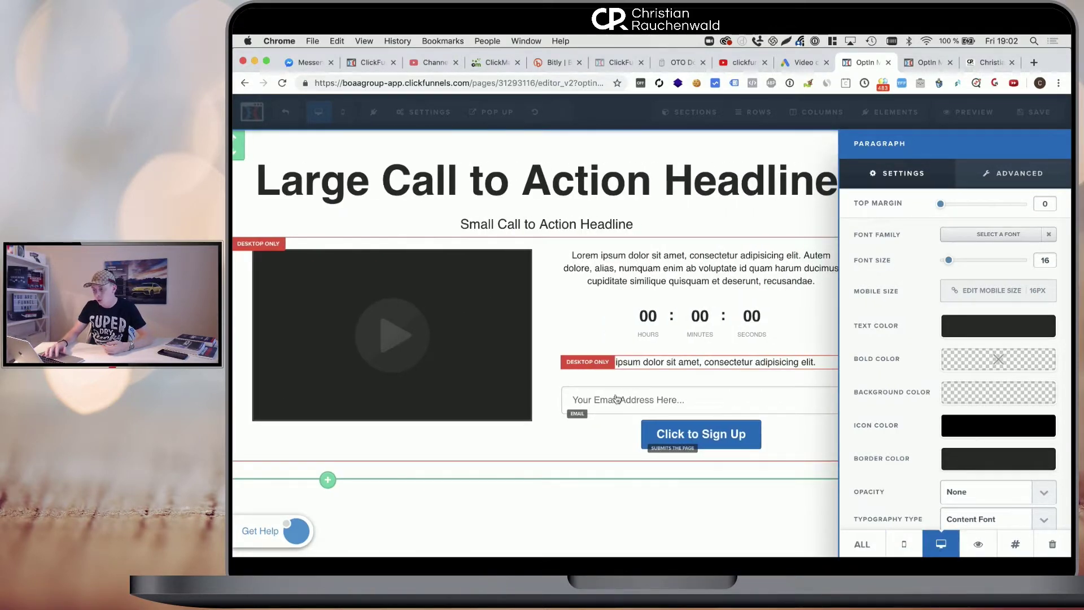
pyautogui.click(623, 249)
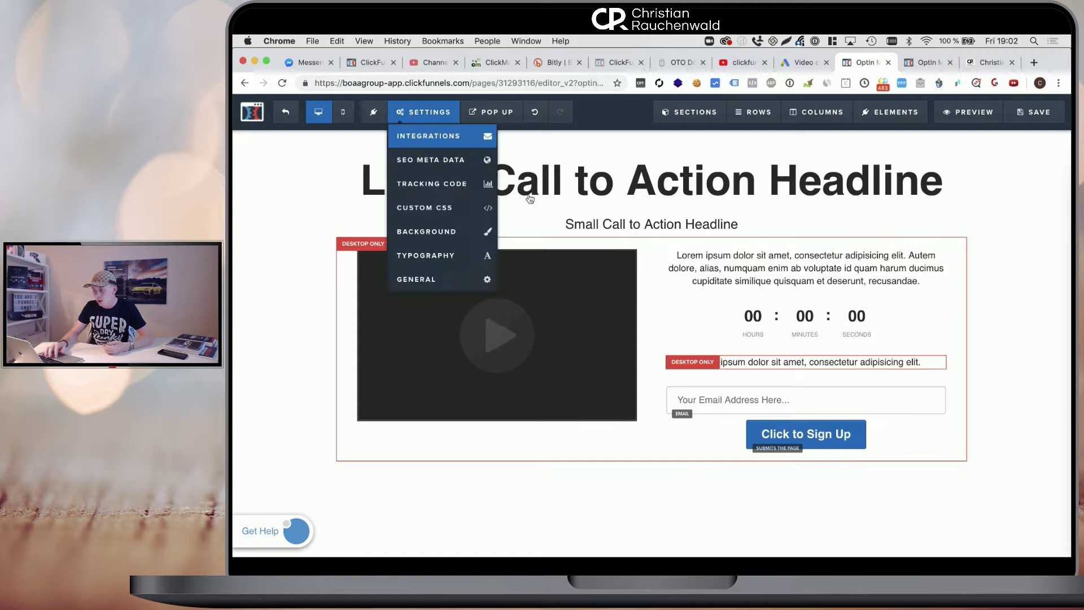
pyautogui.moveTo(887, 258)
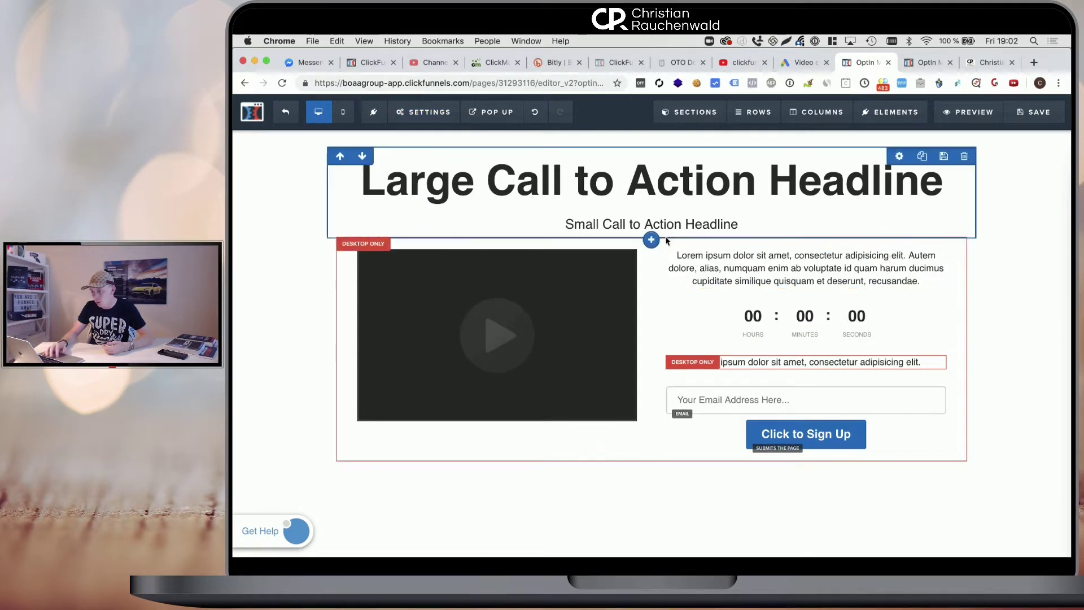
pyautogui.click(894, 243)
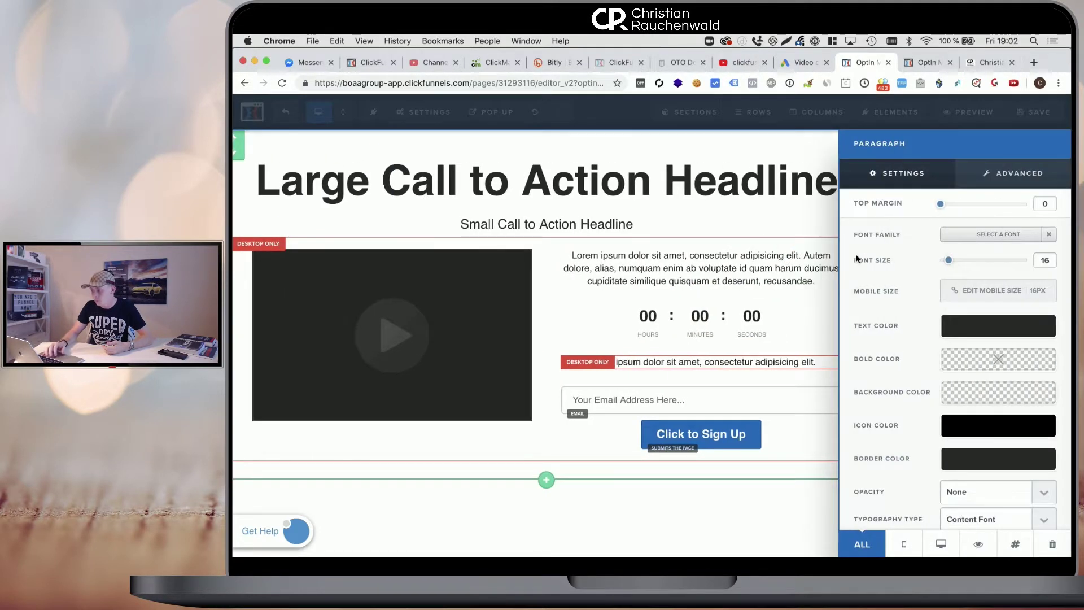
pyautogui.click(940, 544)
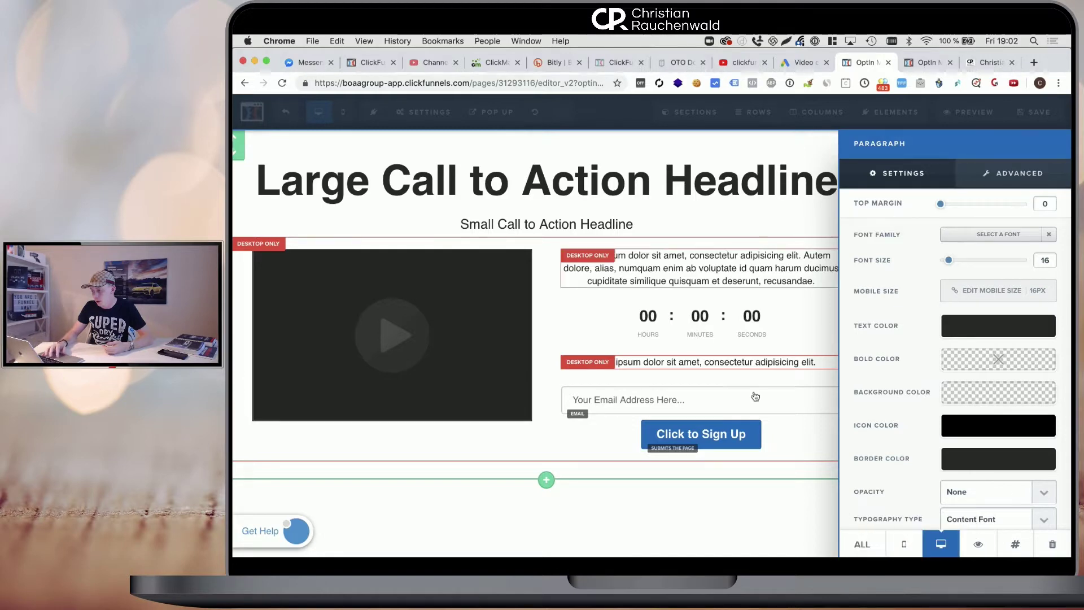
pyautogui.press('Escape')
pyautogui.click(343, 113)
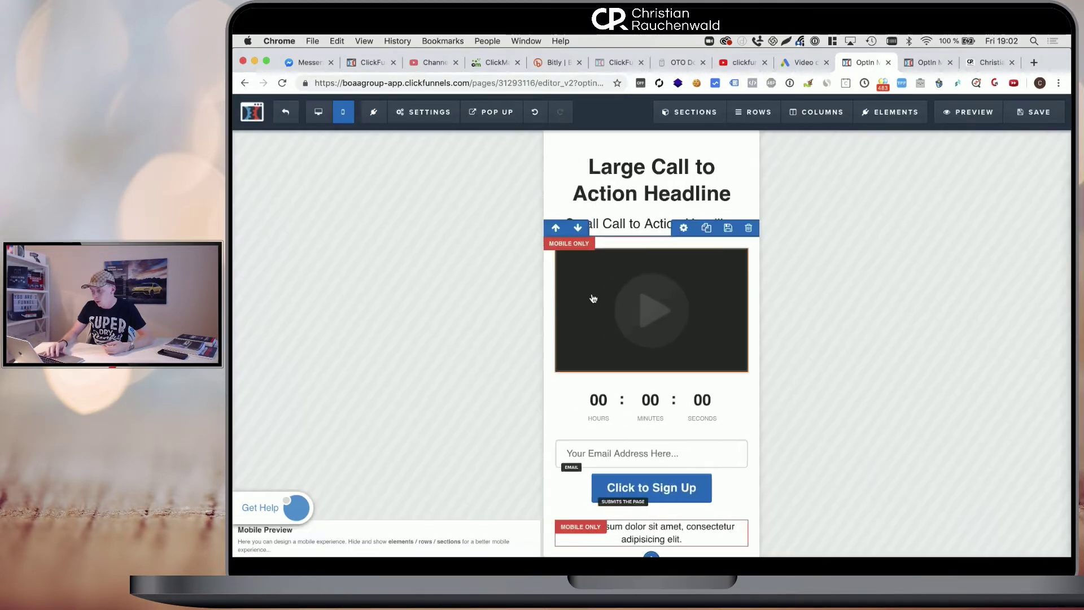
pyautogui.scroll(-1, 590, 296)
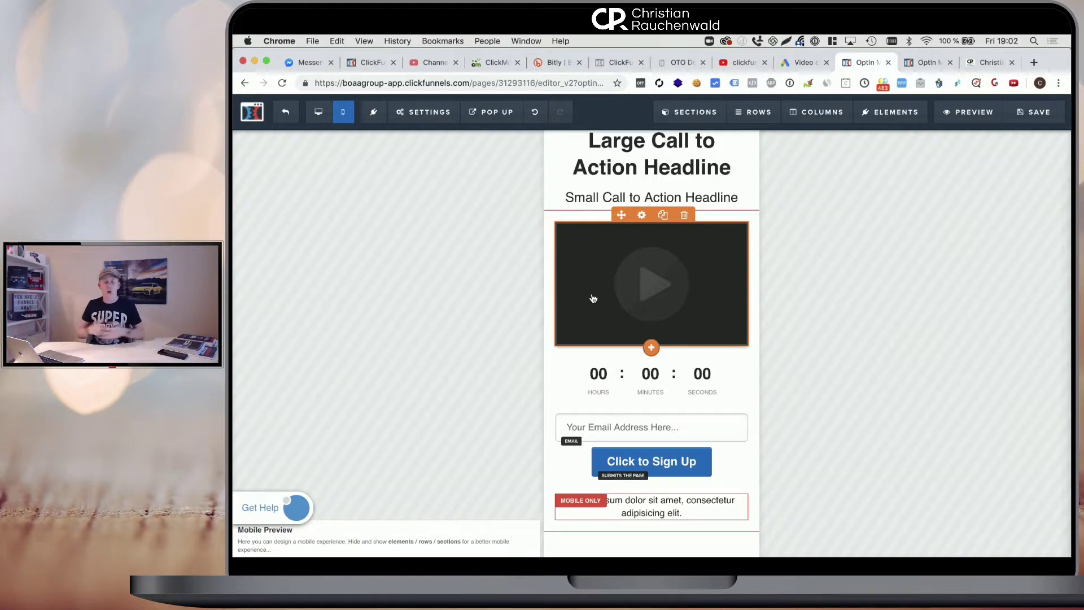
pyautogui.scroll(1, 881, 250)
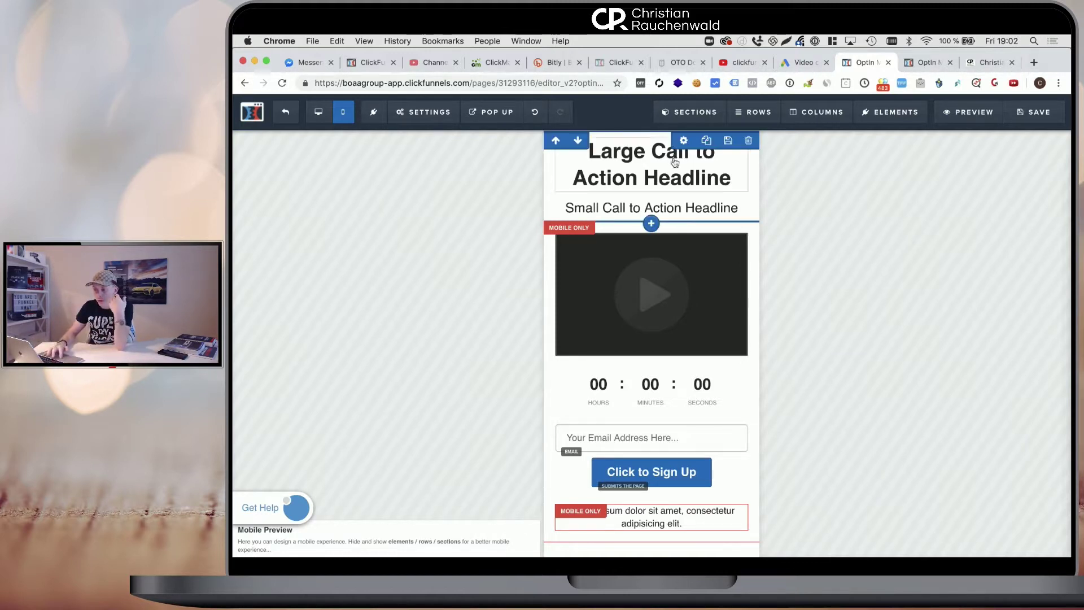
pyautogui.click(318, 111)
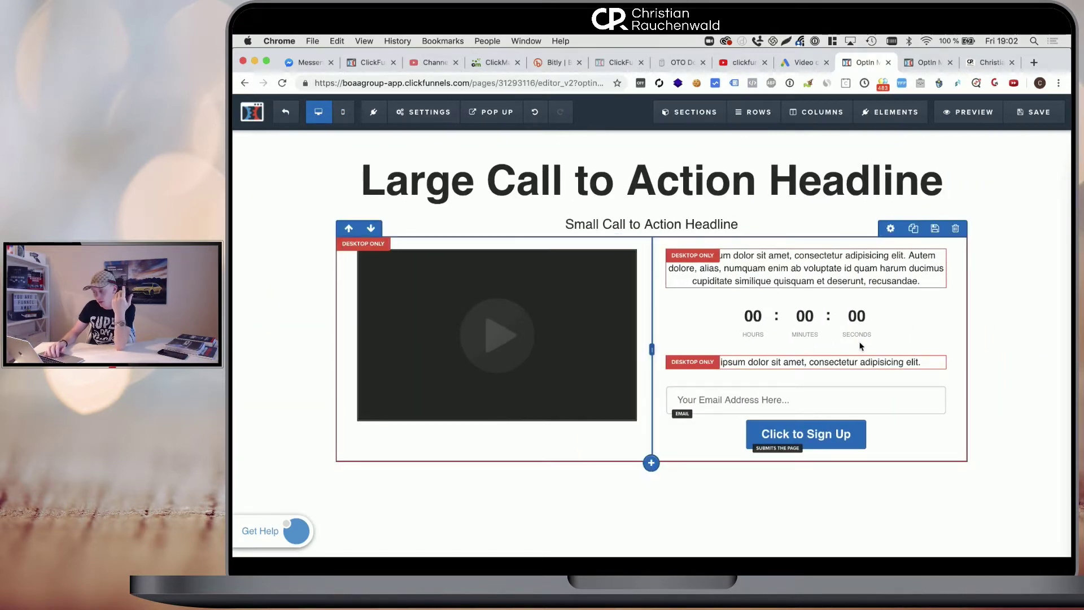
# Scroll the Christian Rauchenwald welcome page down to the INNER CIRCLE mentoring offer
pyautogui.click(974, 62)
pyautogui.scroll(-10, 668, 280)
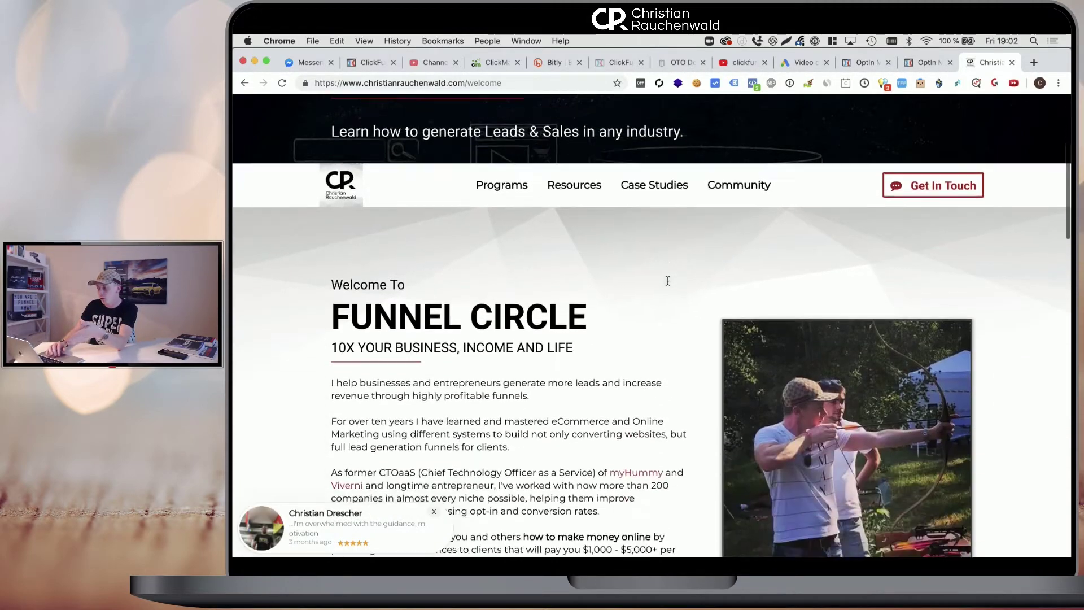
pyautogui.scroll(10, 668, 281)
pyautogui.scroll(-15, 668, 280)
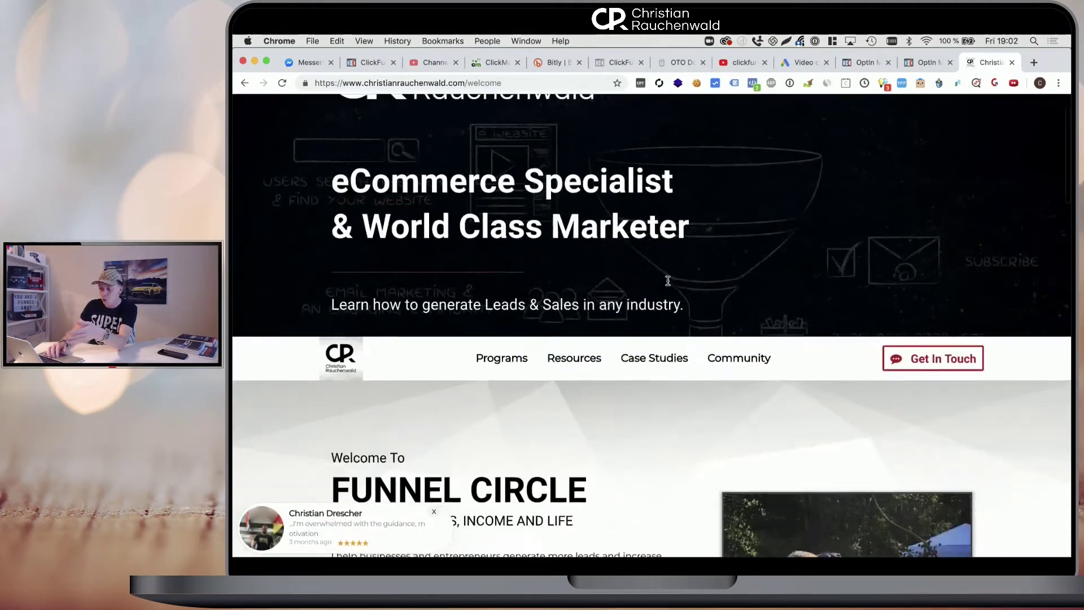
pyautogui.scroll(-5, 668, 280)
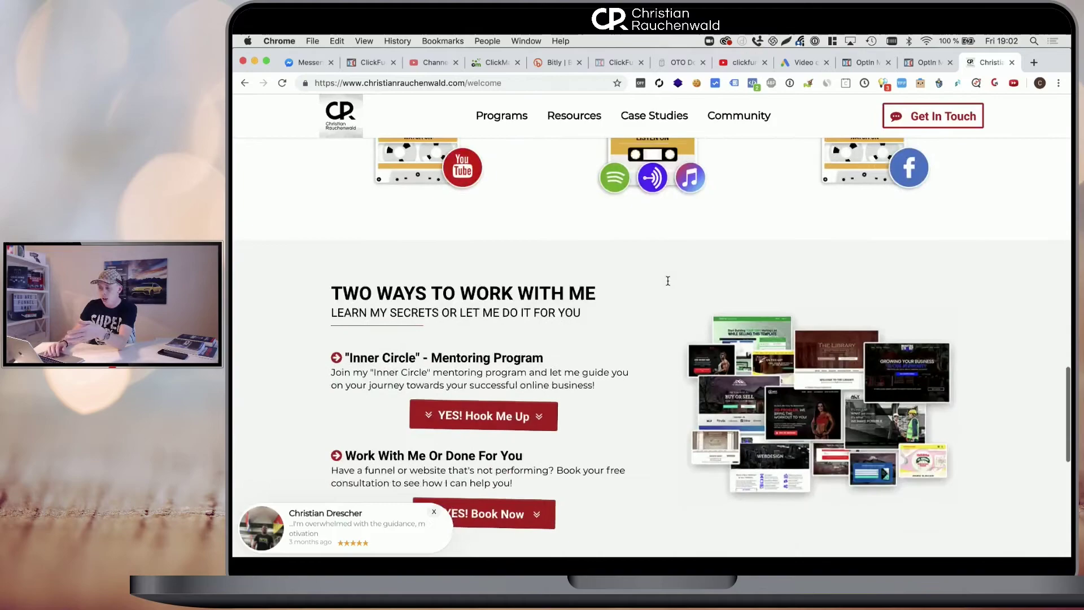
pyautogui.scroll(15, 668, 281)
pyautogui.scroll(5, 668, 281)
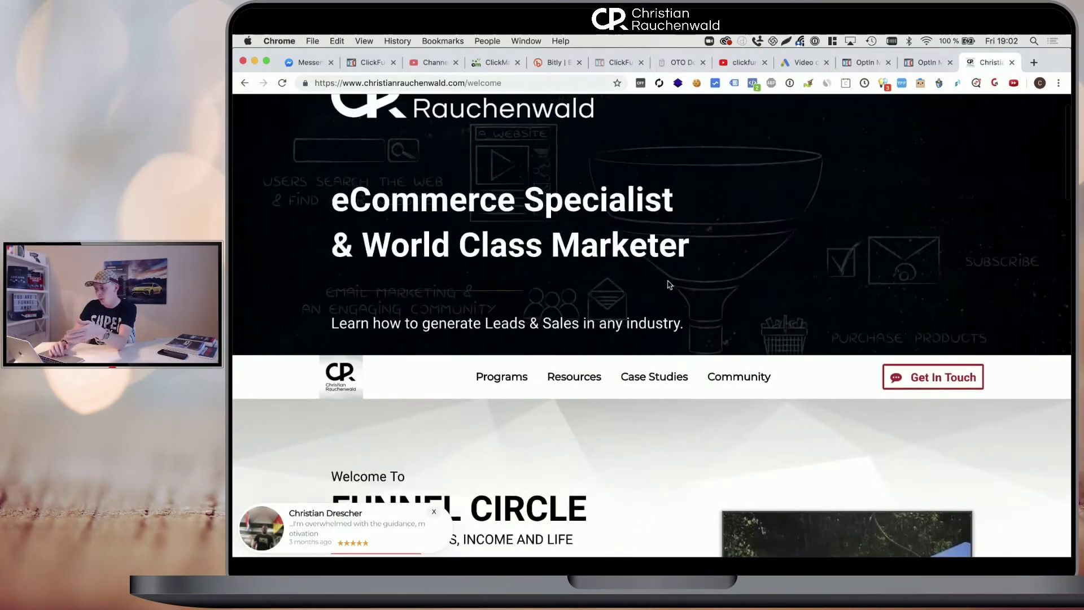
pyautogui.scroll(-6, 668, 281)
pyautogui.scroll(-10, 668, 281)
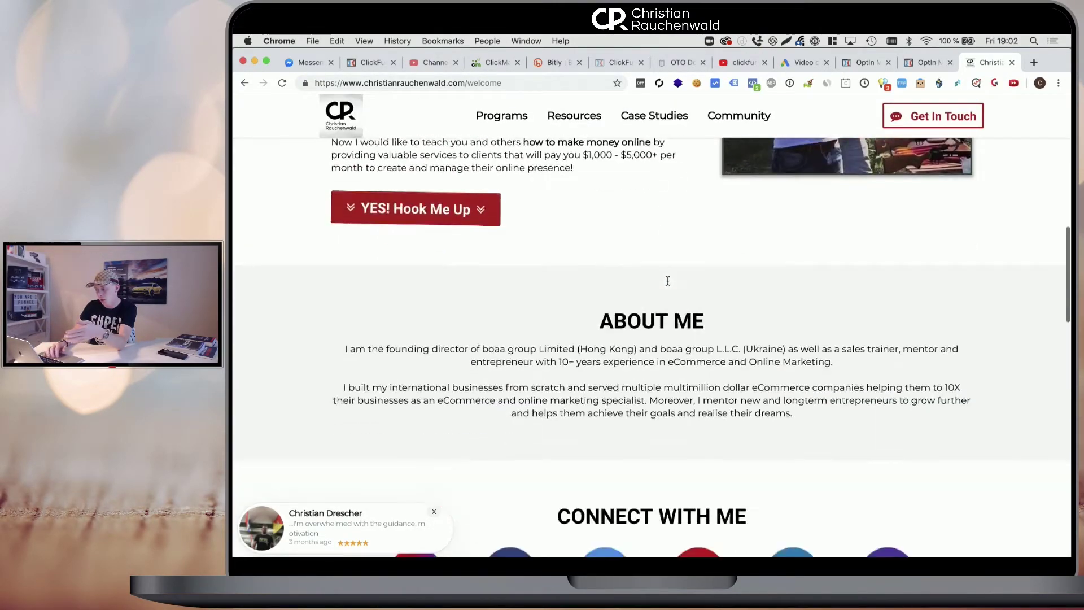
pyautogui.scroll(-6, 631, 272)
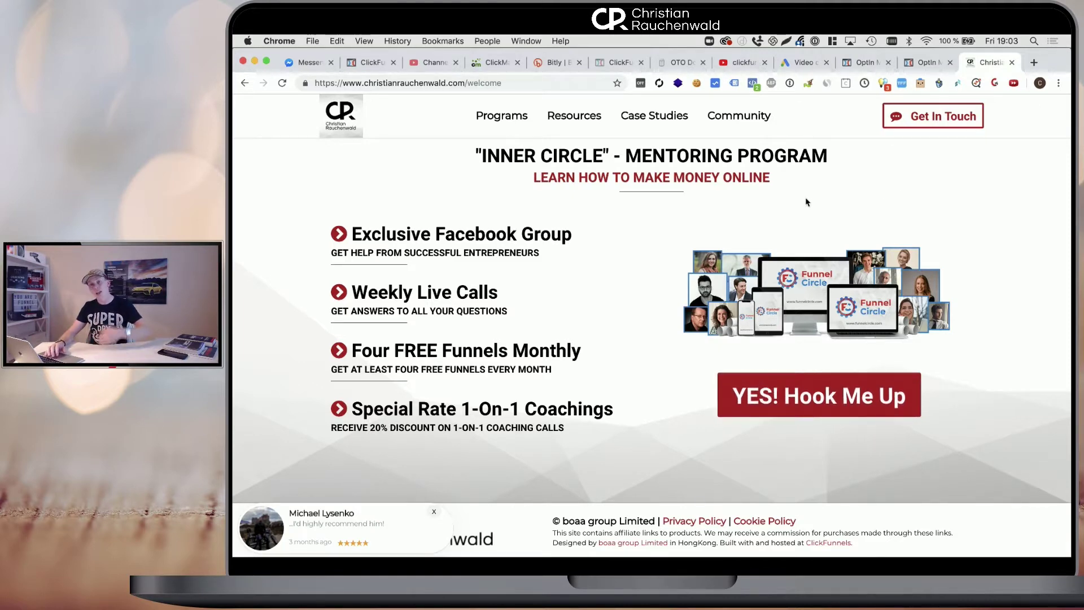
# Duplicate the Click to Sign Up button in the desktop-only row
pyautogui.click(870, 64)
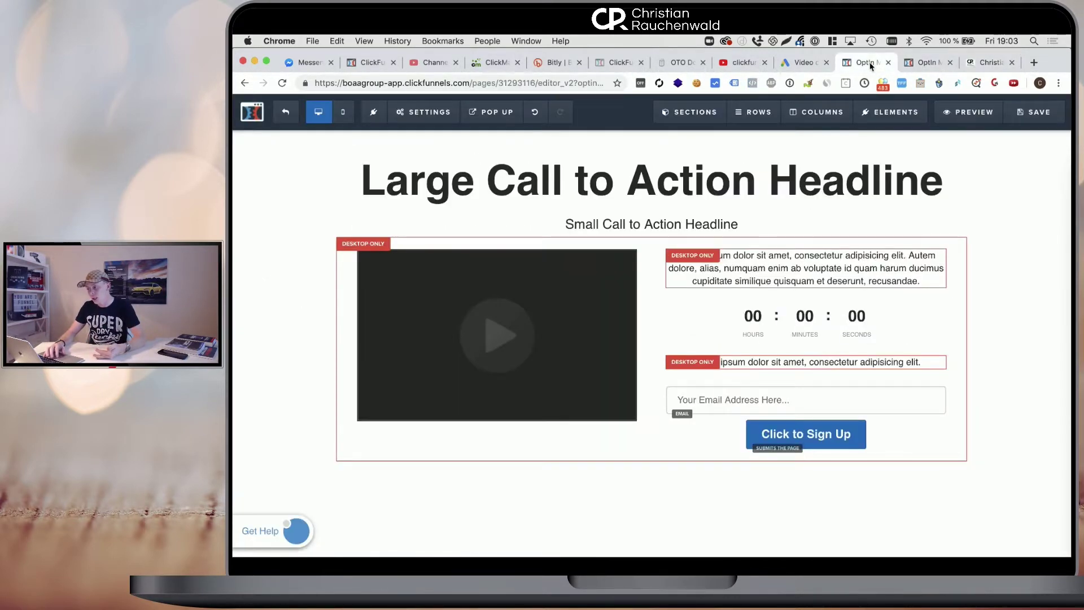
pyautogui.click(919, 66)
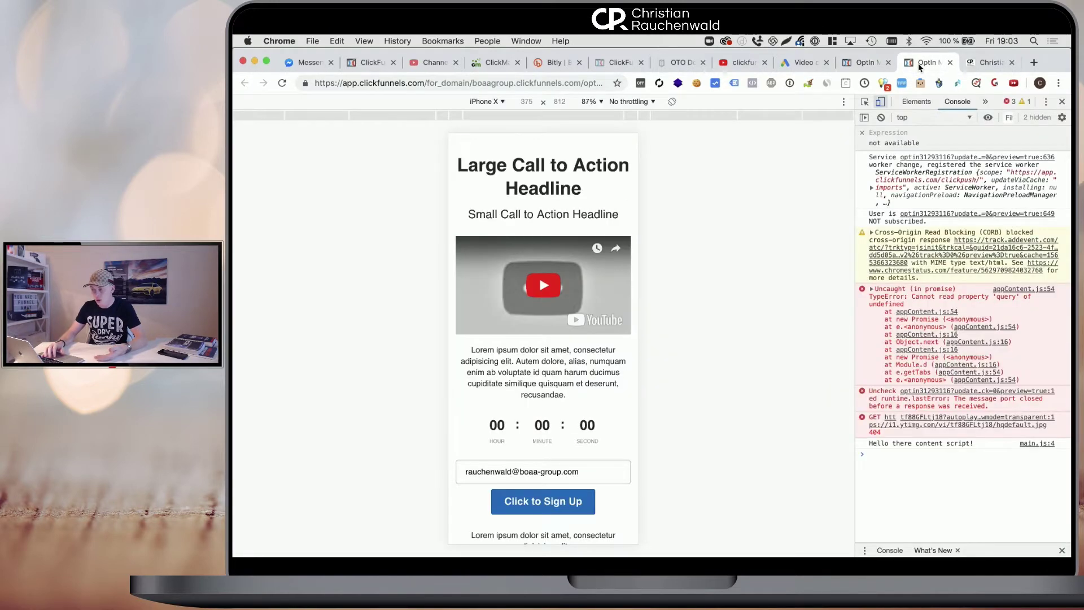
pyautogui.click(870, 63)
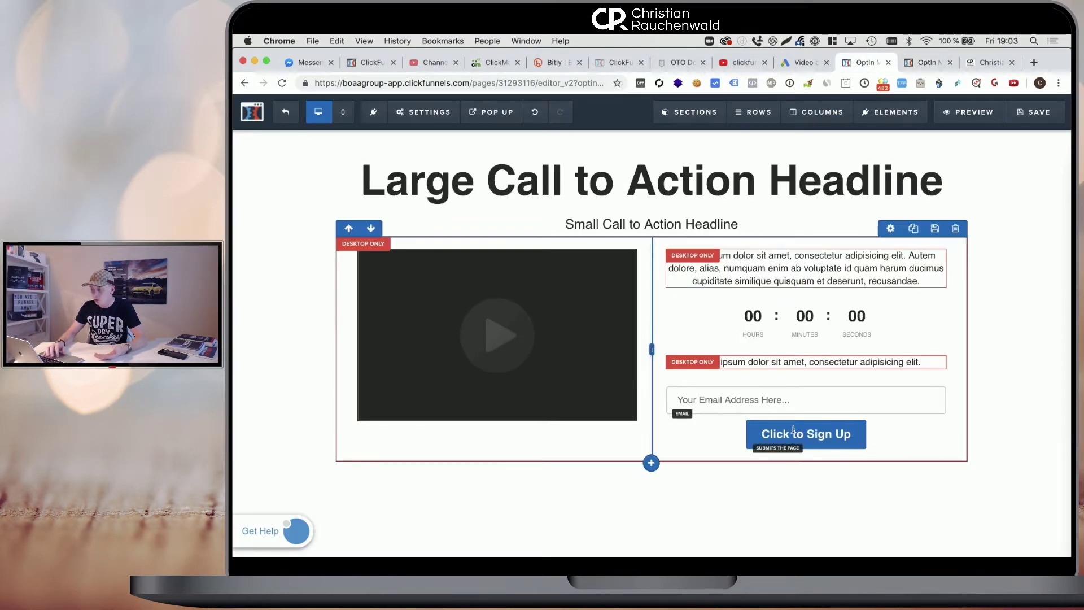
pyautogui.click(914, 413)
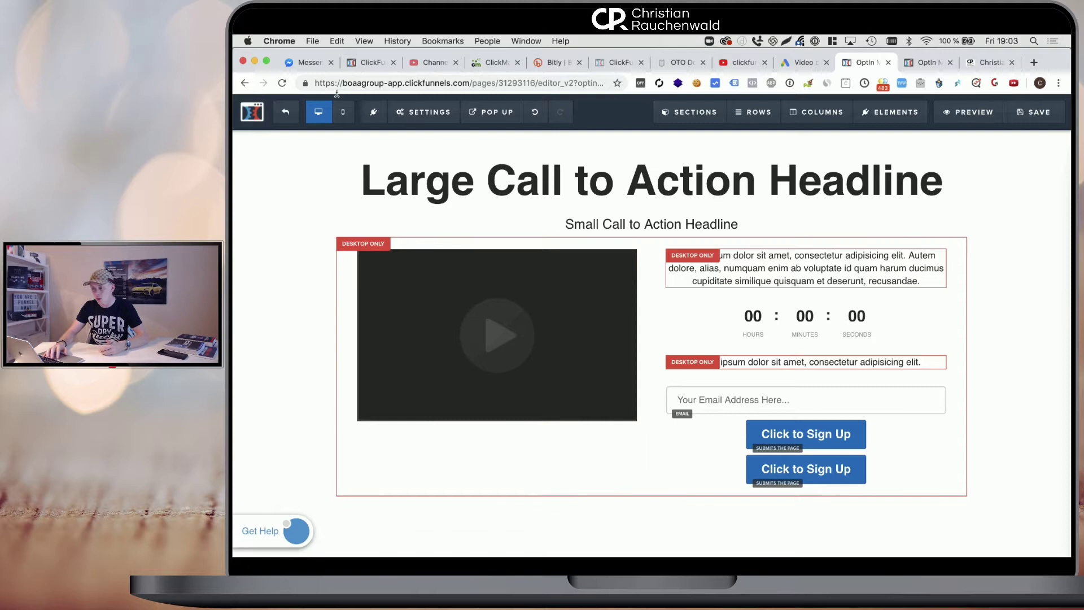
# Check the mobile layout, then clone the whole headline section below the original
pyautogui.click(343, 111)
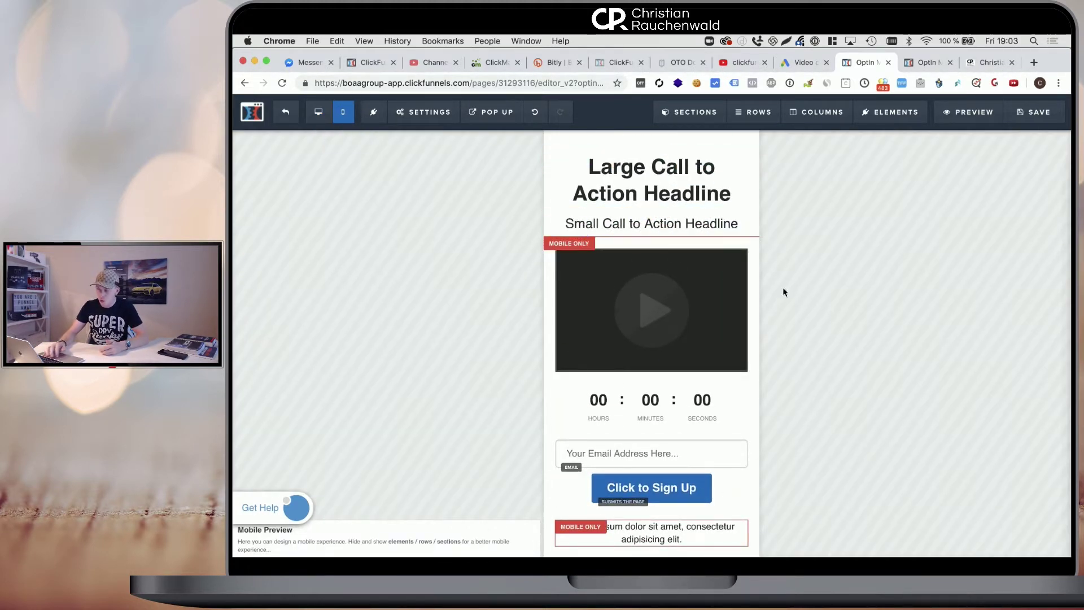
pyautogui.scroll(-2, 652, 542)
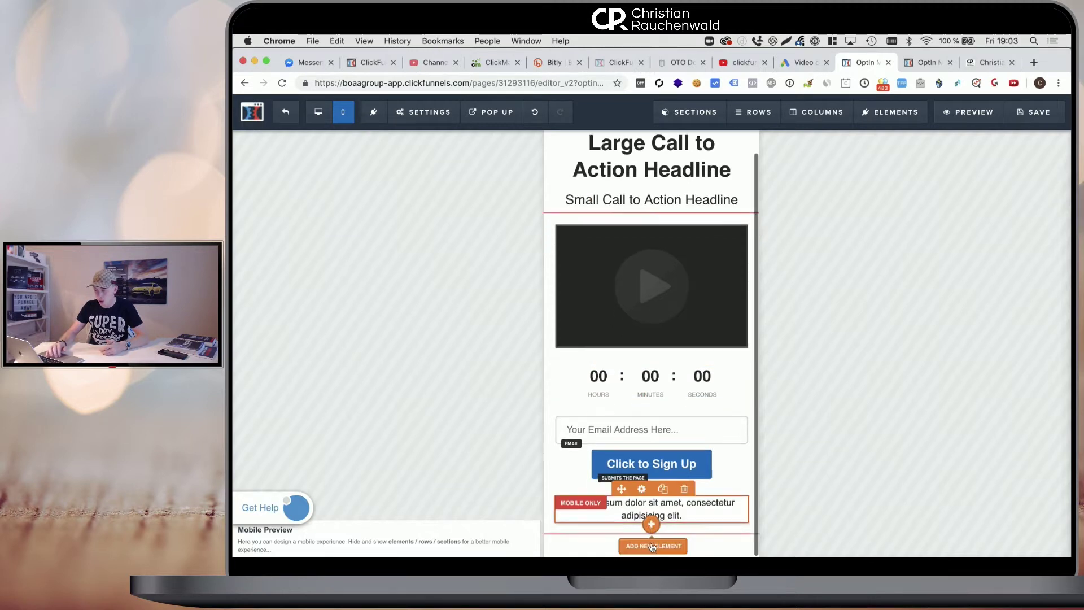
pyautogui.scroll(2, 508, 282)
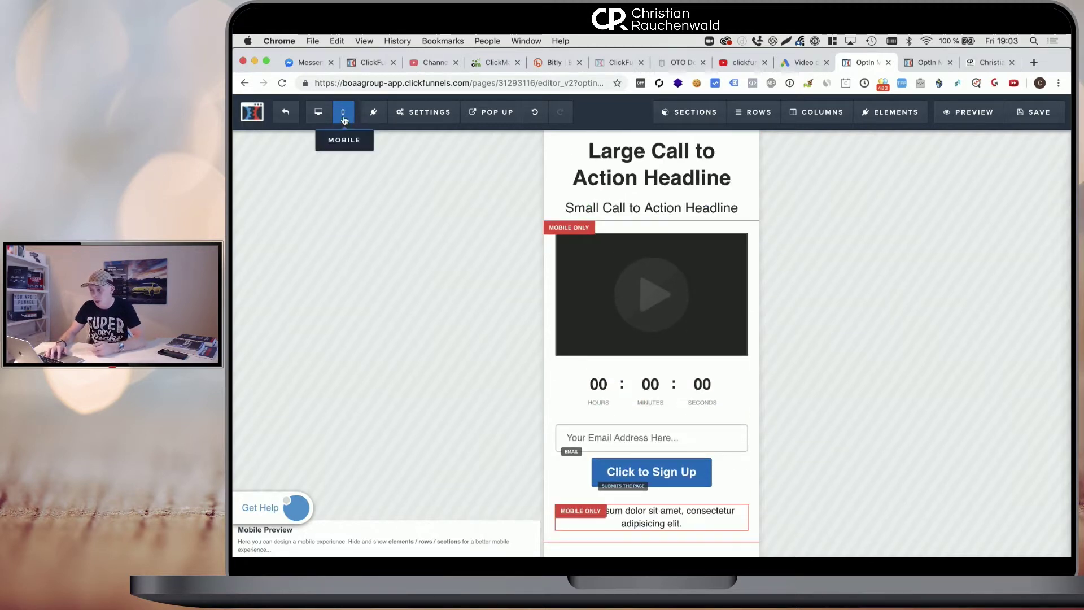
pyautogui.click(318, 111)
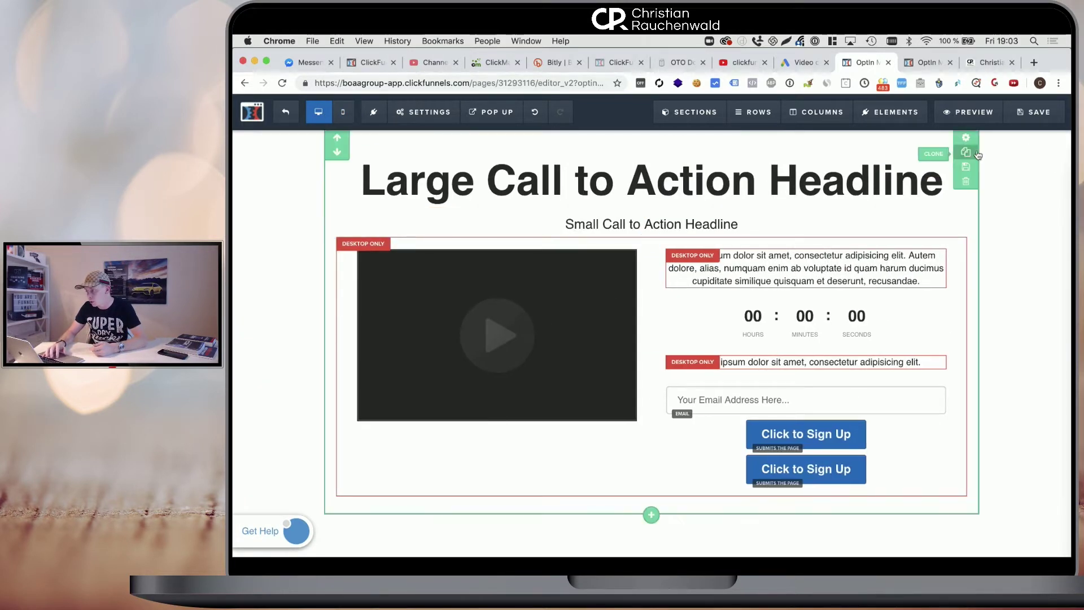
pyautogui.click(966, 152)
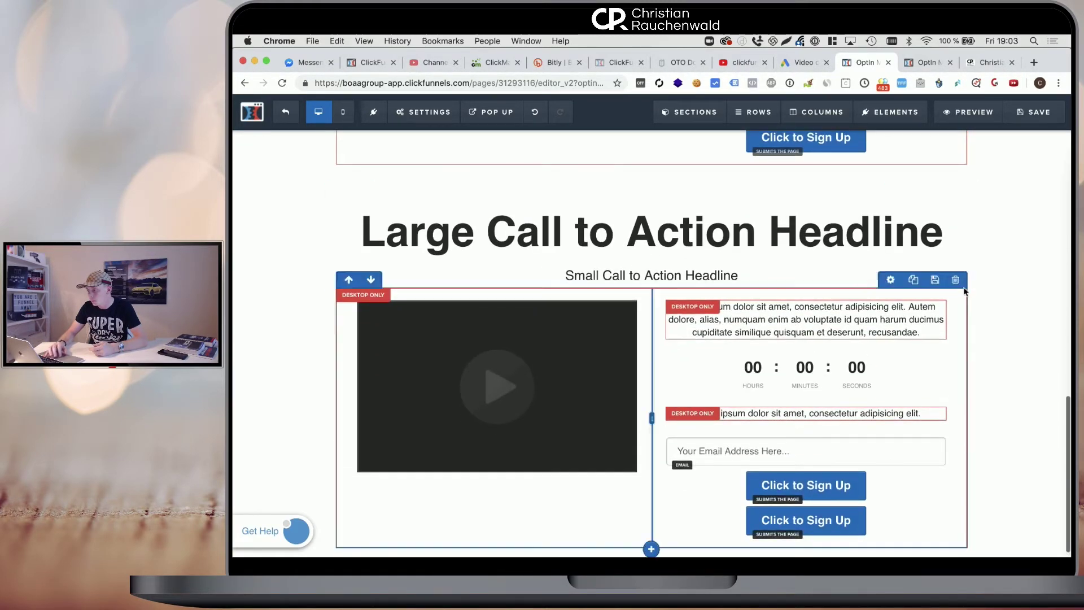
pyautogui.click(341, 114)
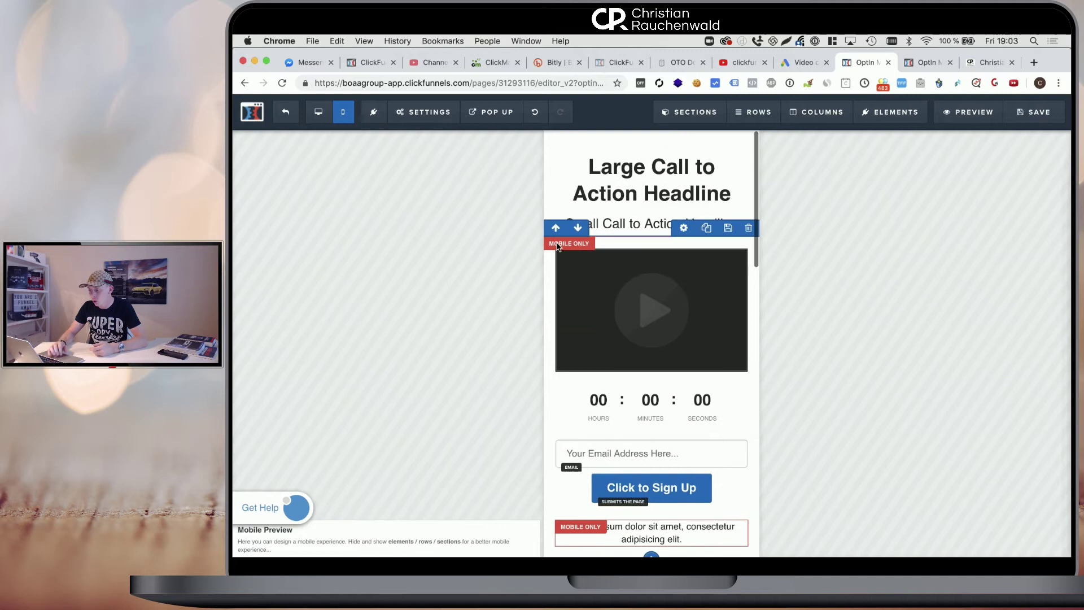
# Set the mobile row's Click to Sign Up button to Mobile Only visibility
pyautogui.scroll(-7, 619, 377)
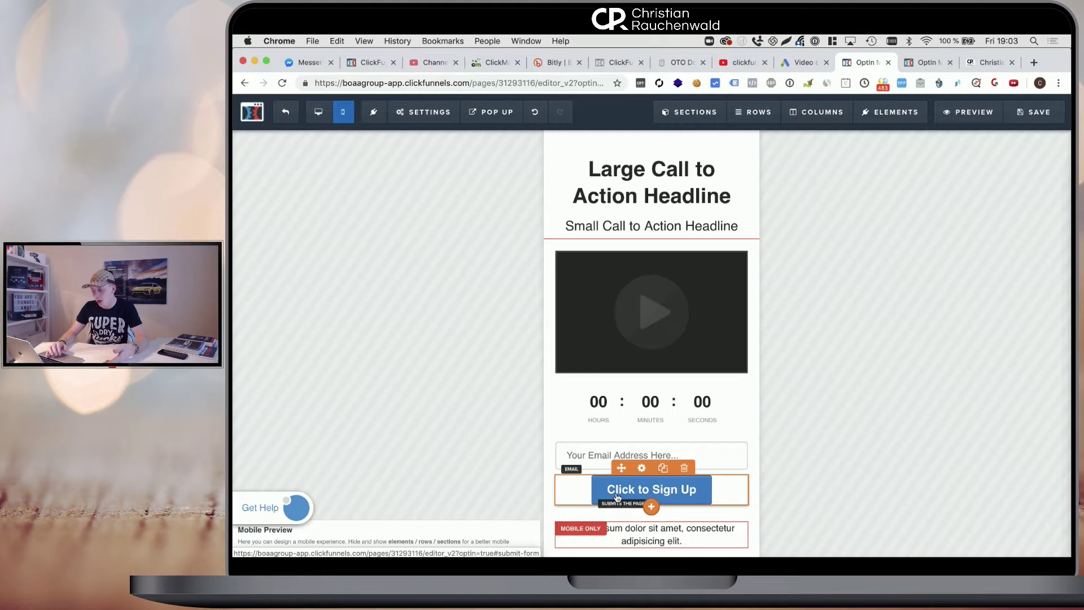
pyautogui.click(642, 467)
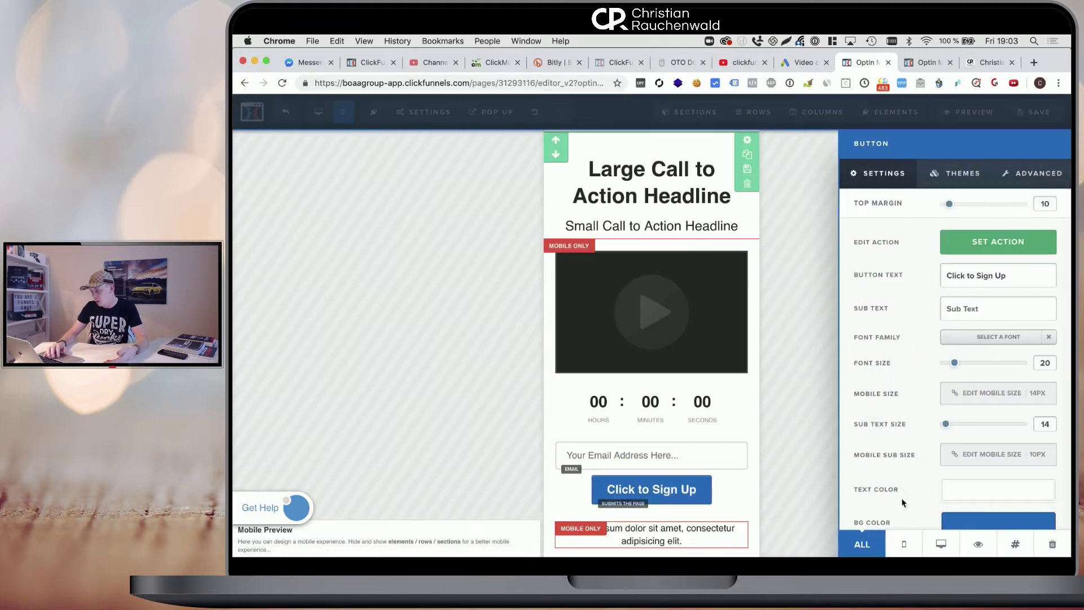
pyautogui.click(918, 548)
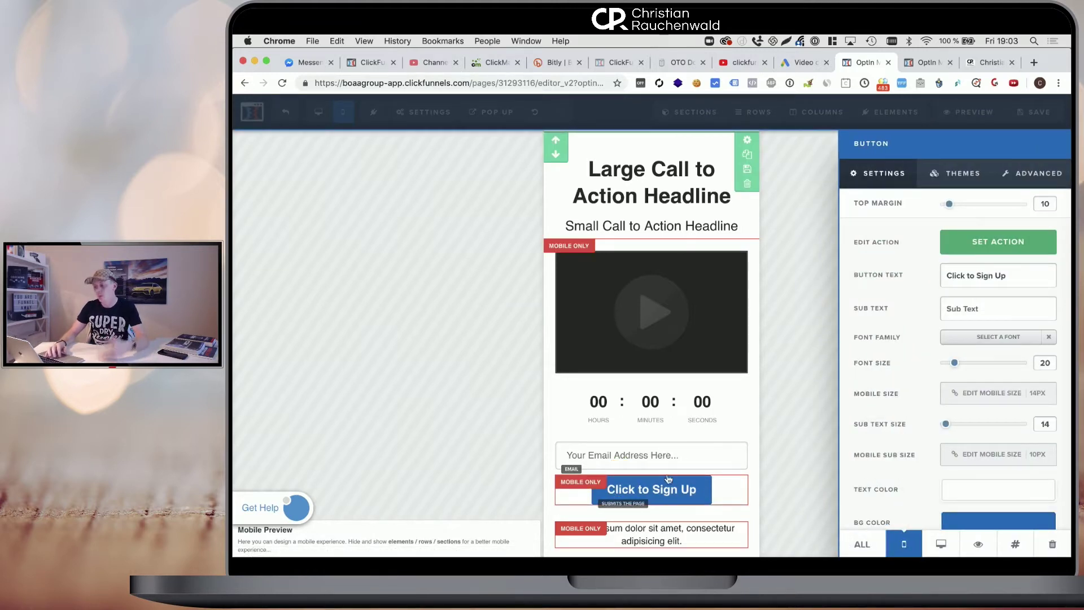
pyautogui.click(658, 436)
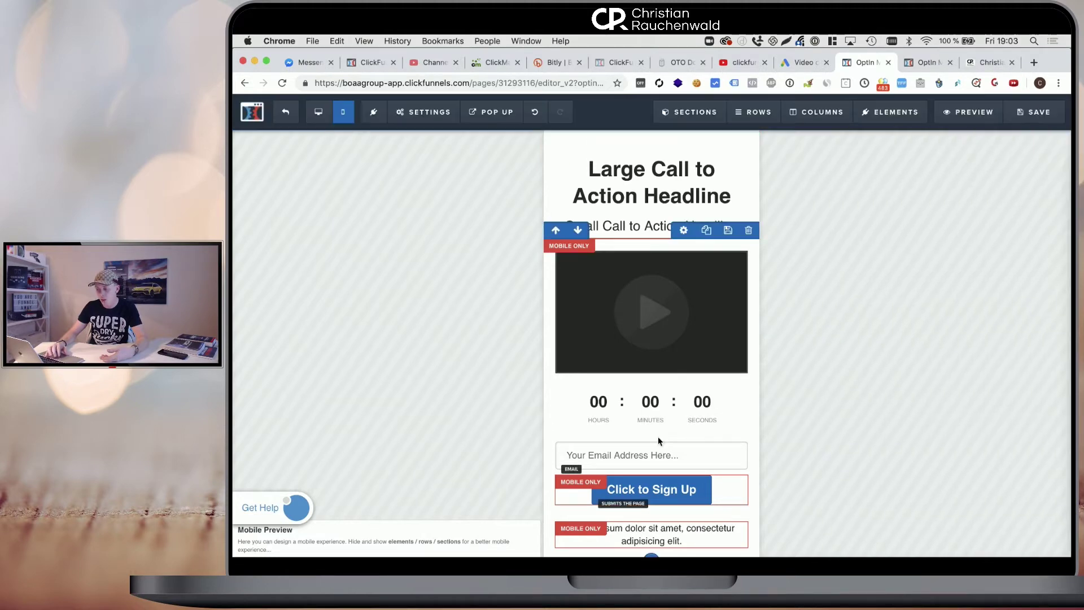
pyautogui.click(998, 62)
pyautogui.scroll(4, 792, 207)
pyautogui.scroll(-4, 792, 208)
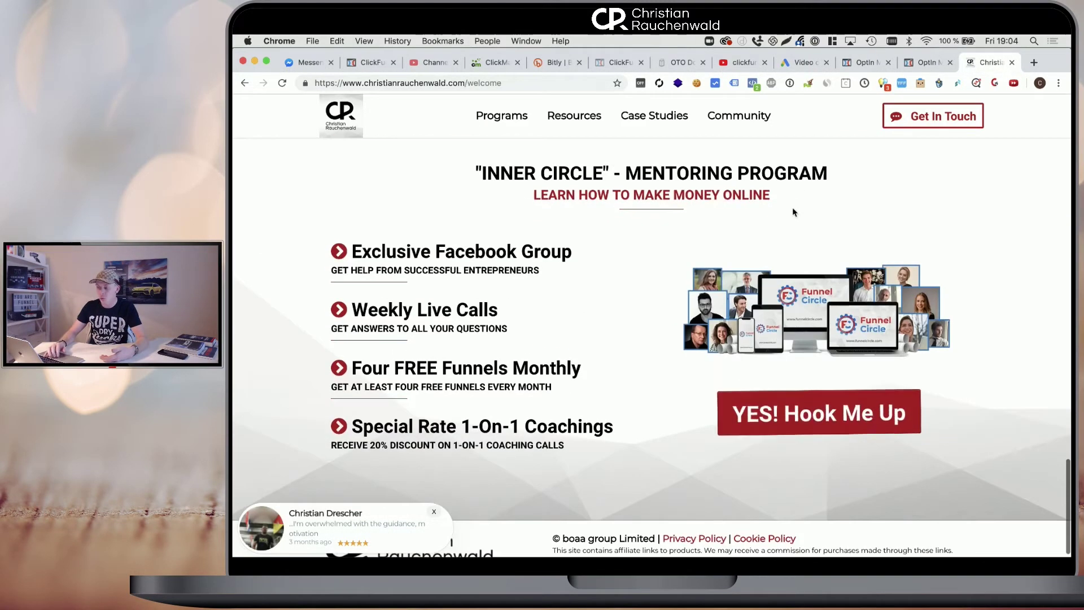
pyautogui.scroll(5, 792, 212)
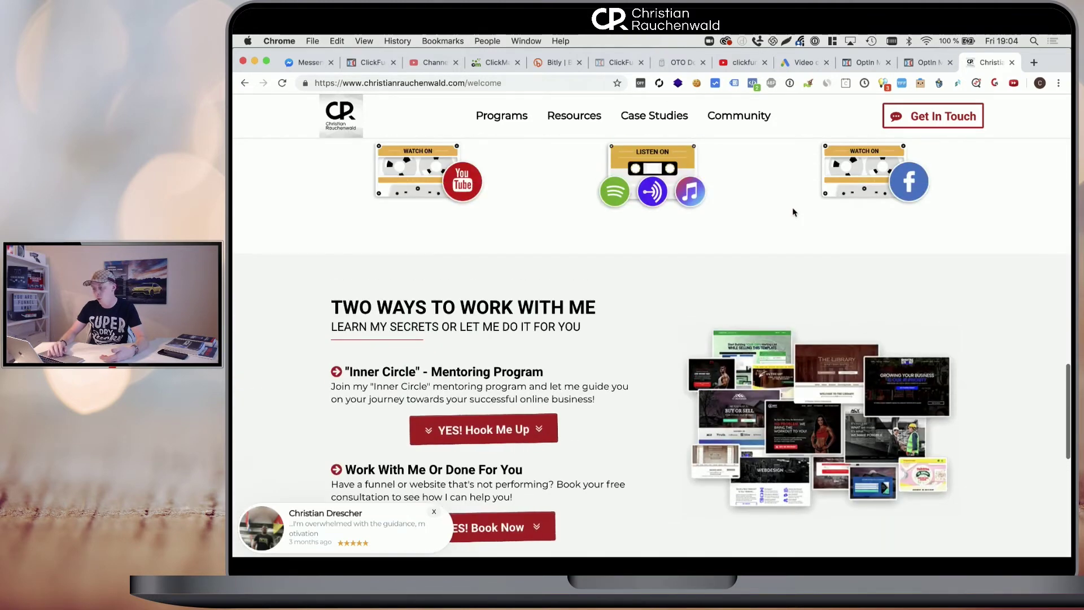
pyautogui.scroll(-5, 792, 211)
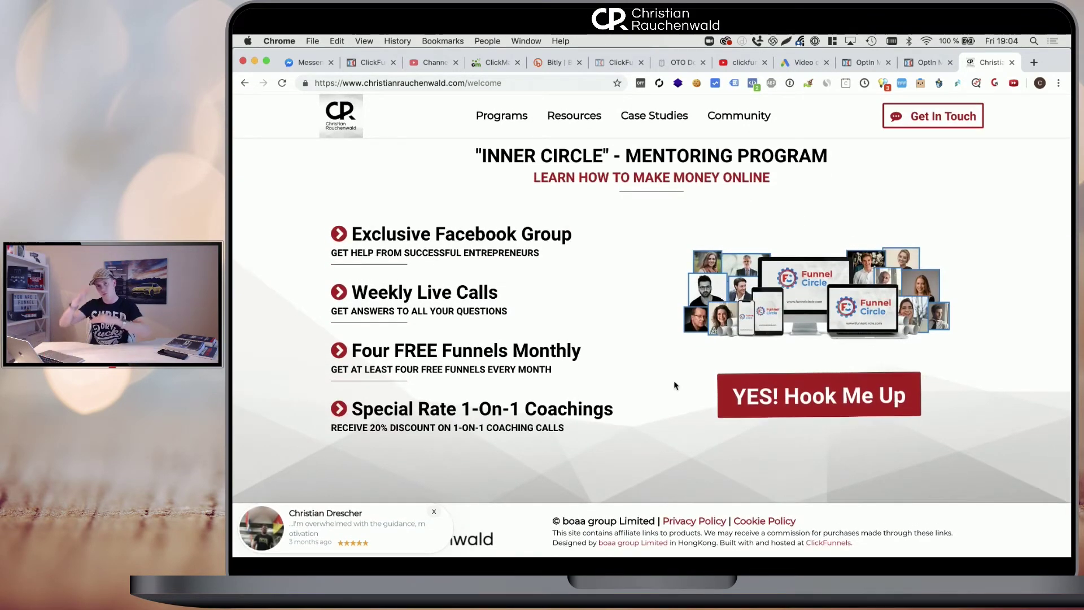